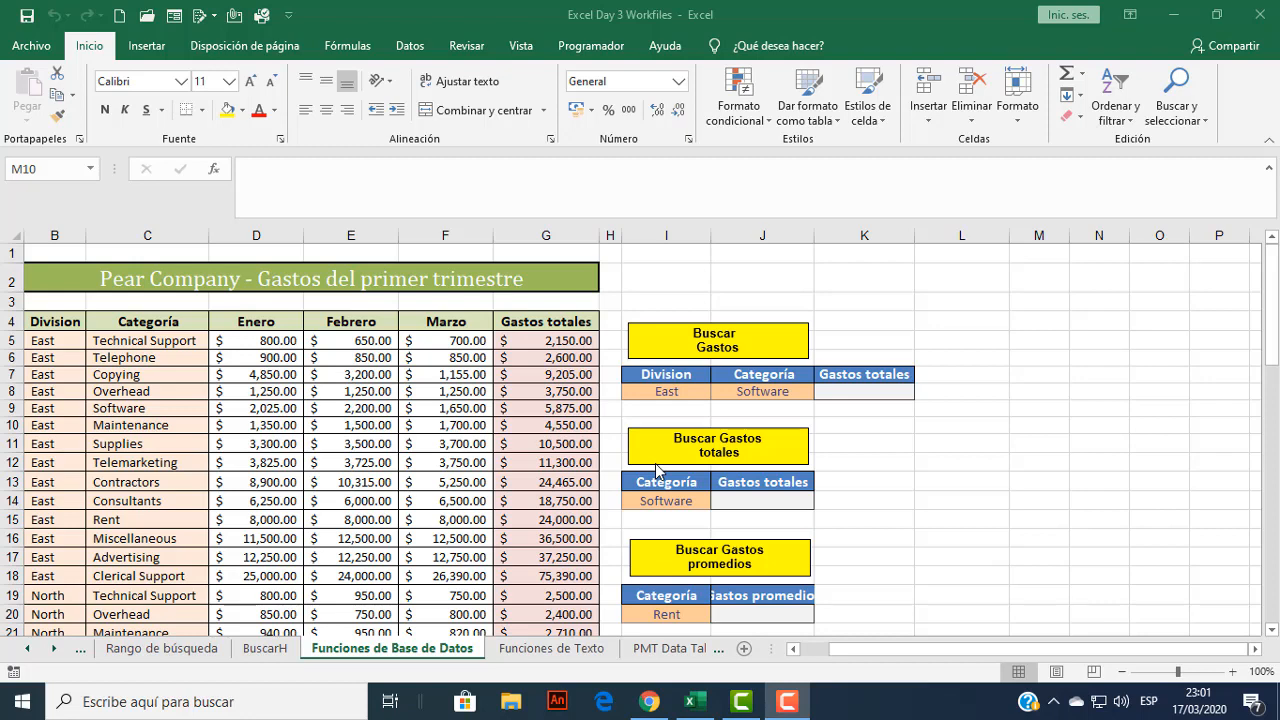
Look through the whole first-quarter expenses table, from its headers down to the last rows of the West division.
{"action": "scroll", "coordinate": [473, 470], "scroll_direction": "down", "scroll_amount": 1}
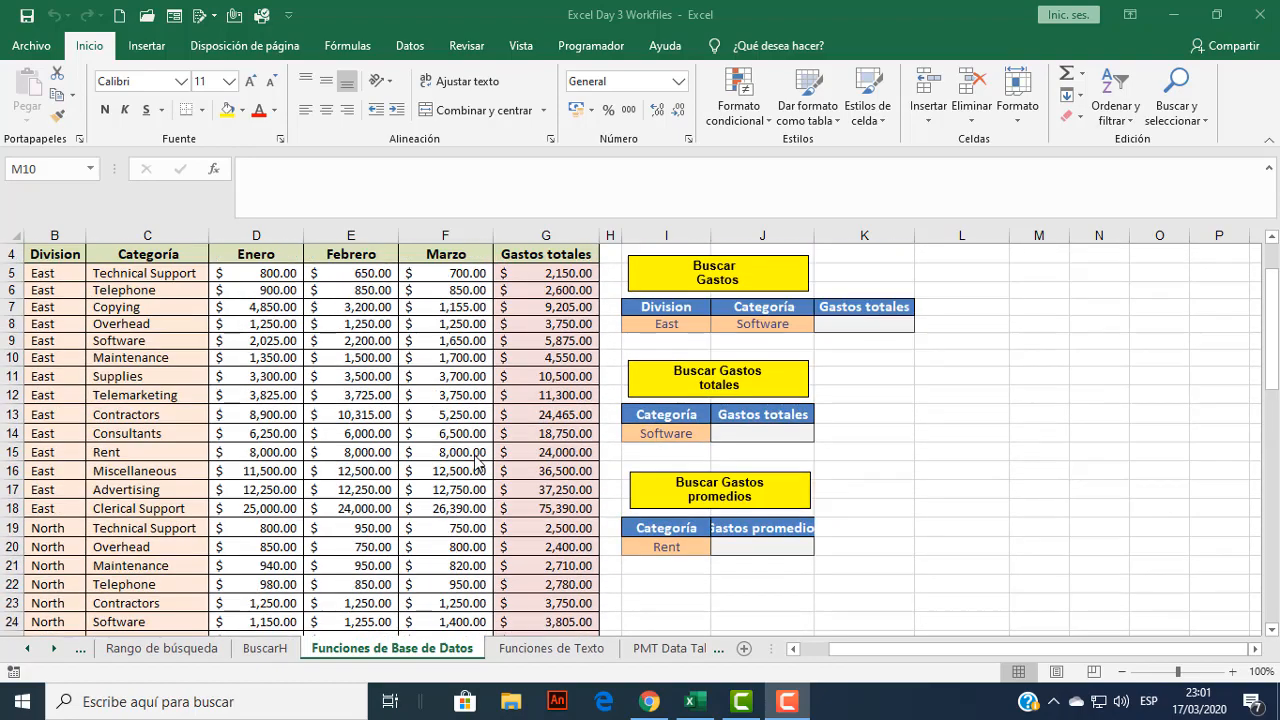
{"action": "scroll", "coordinate": [477, 462], "scroll_direction": "up", "scroll_amount": 1}
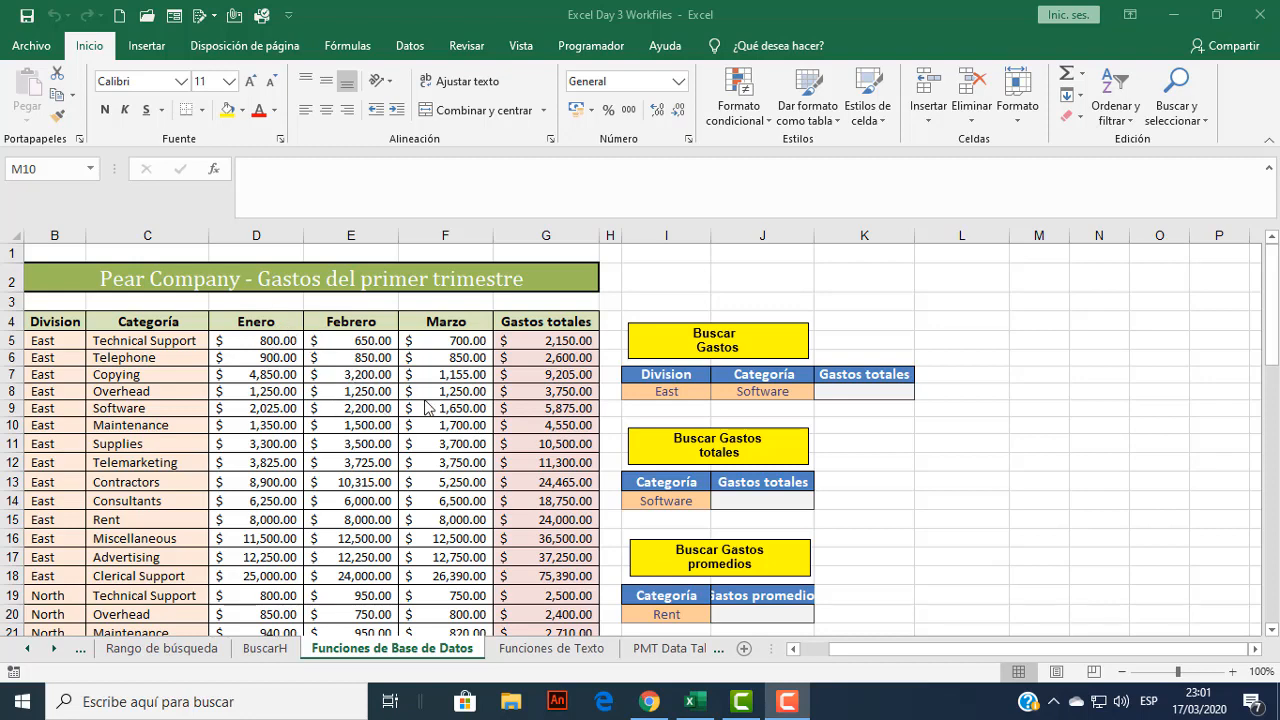
{"action": "scroll", "coordinate": [425, 405], "scroll_direction": "down", "scroll_amount": 1}
{"action": "scroll", "coordinate": [425, 405], "scroll_direction": "up", "scroll_amount": 1}
{"action": "scroll", "coordinate": [425, 405], "scroll_direction": "down", "scroll_amount": 8}
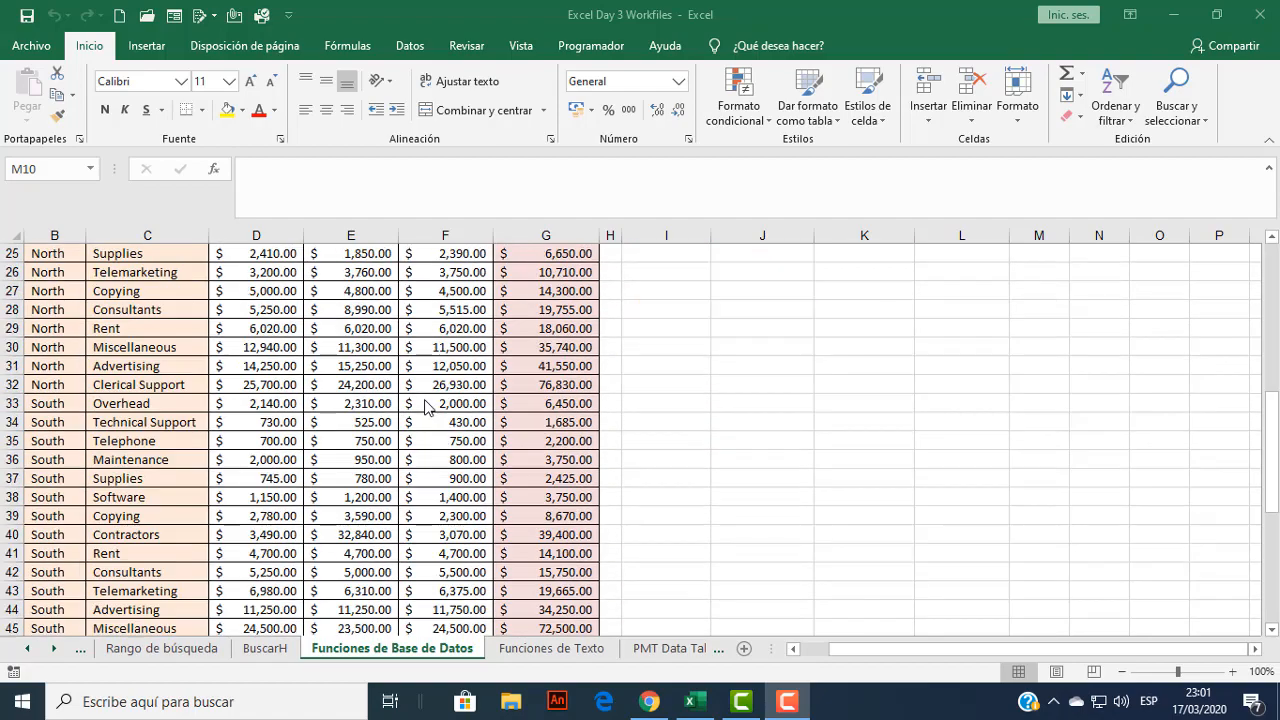
{"action": "scroll", "coordinate": [425, 405], "scroll_direction": "down", "scroll_amount": 5}
{"action": "scroll", "coordinate": [425, 405], "scroll_direction": "up", "scroll_amount": 13}
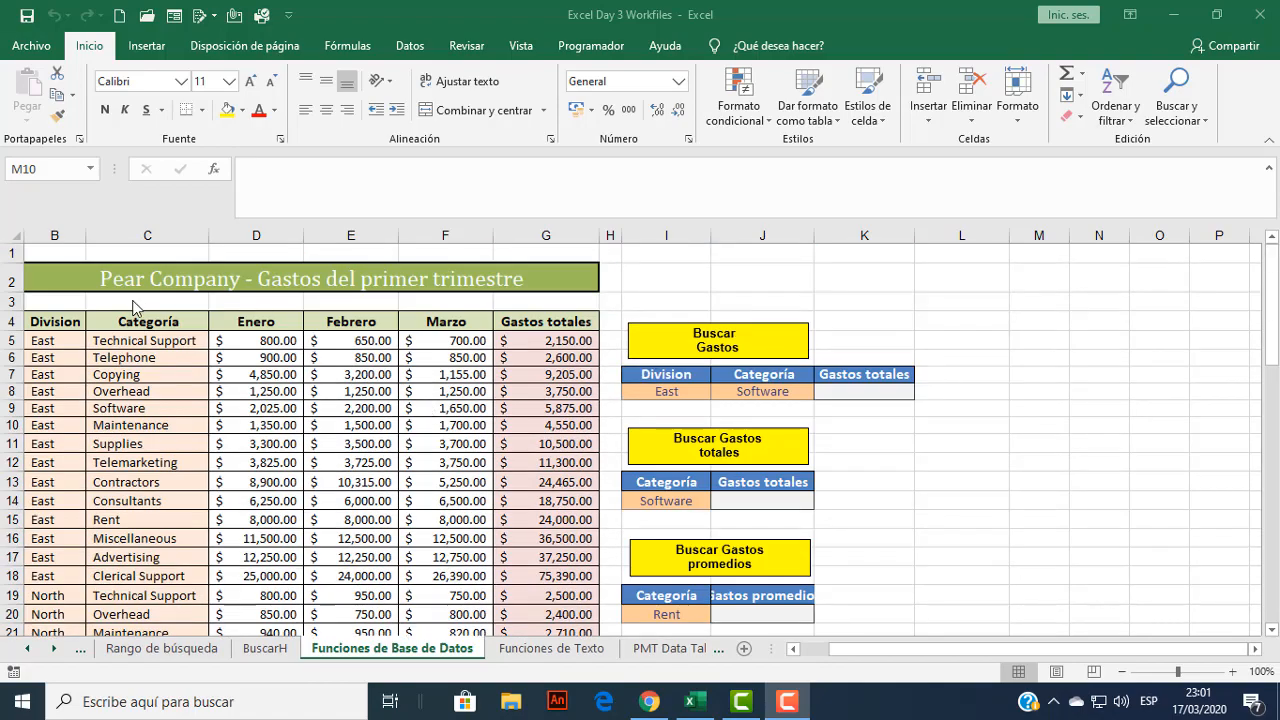
{"action": "scroll", "coordinate": [325, 406], "scroll_direction": "down", "scroll_amount": 1}
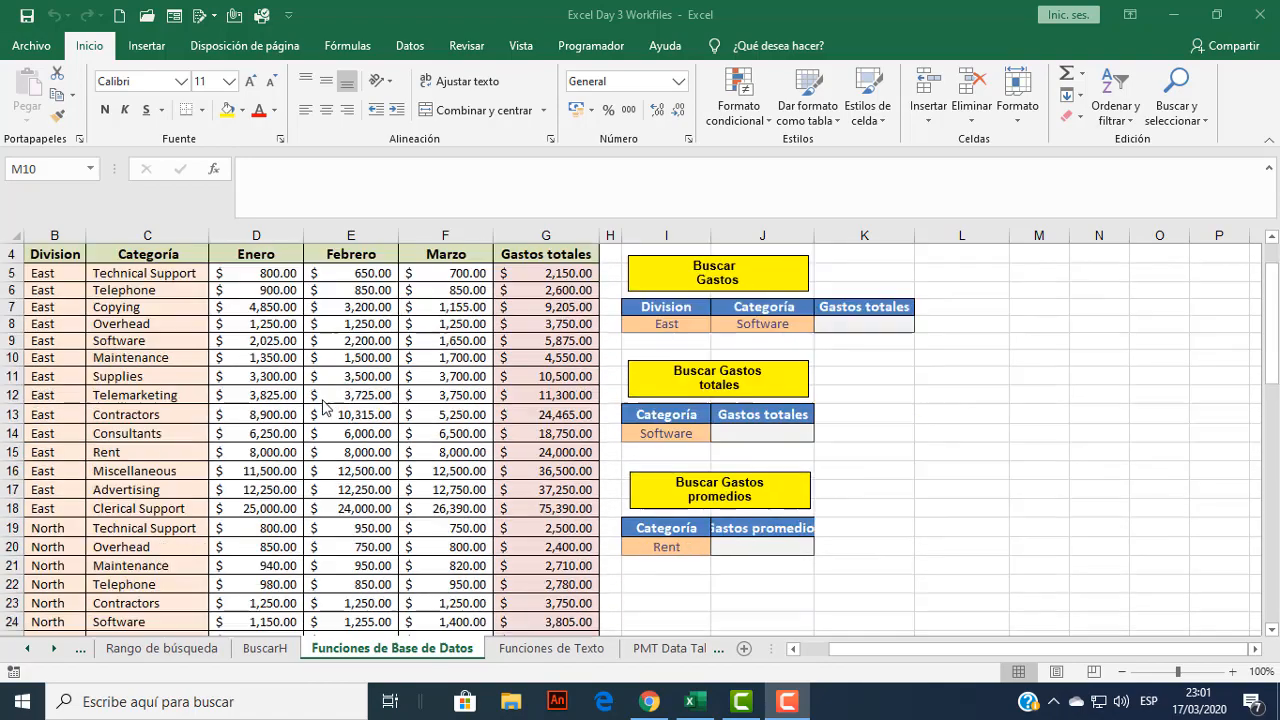
{"action": "scroll", "coordinate": [325, 406], "scroll_direction": "down", "scroll_amount": 16}
{"action": "scroll", "coordinate": [325, 406], "scroll_direction": "up", "scroll_amount": 4}
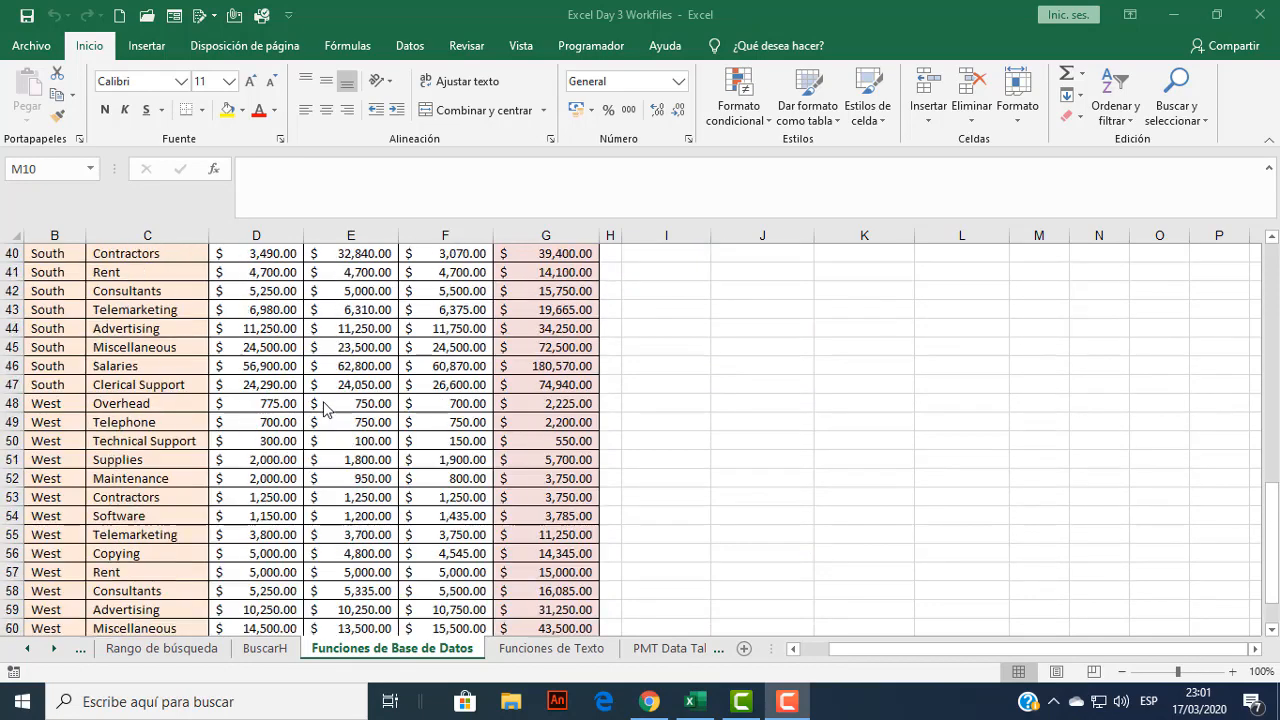
{"action": "scroll", "coordinate": [325, 406], "scroll_direction": "up", "scroll_amount": 13}
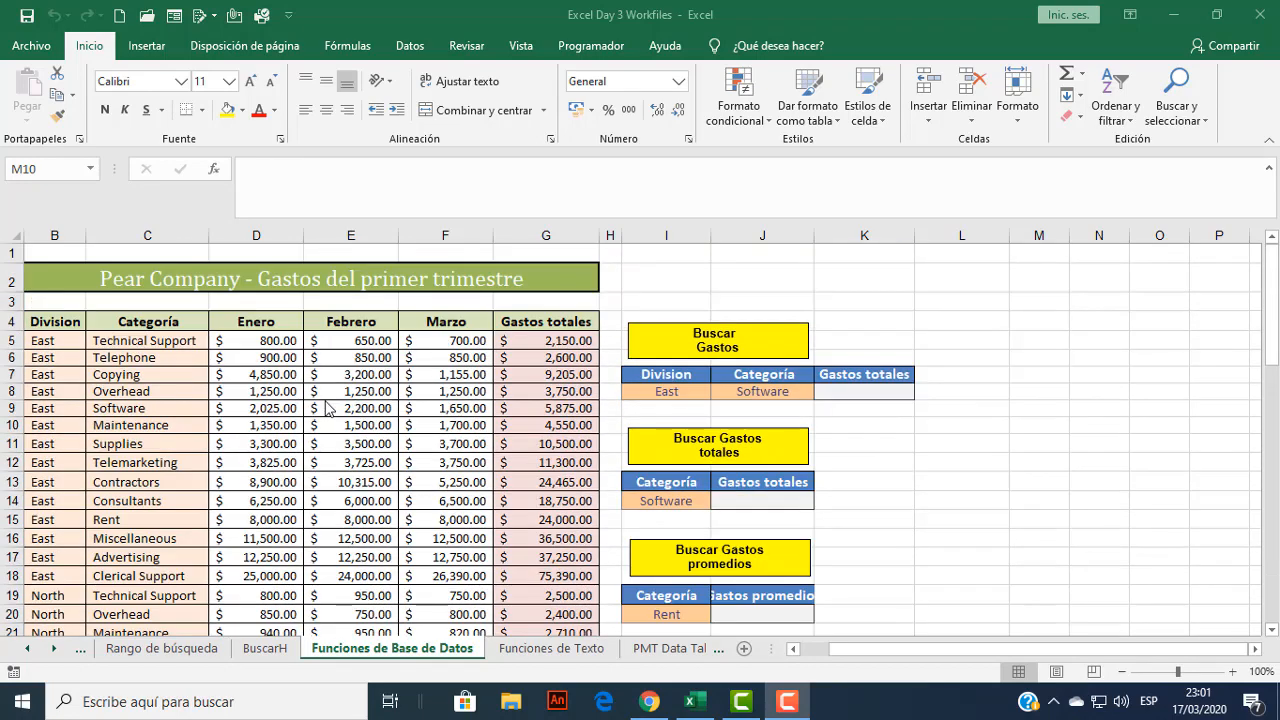
Examine the Gastos totales result cell J14 for the Software category and compare it with the table's Categoría column.
{"action": "left_click", "coordinate": [885, 478]}
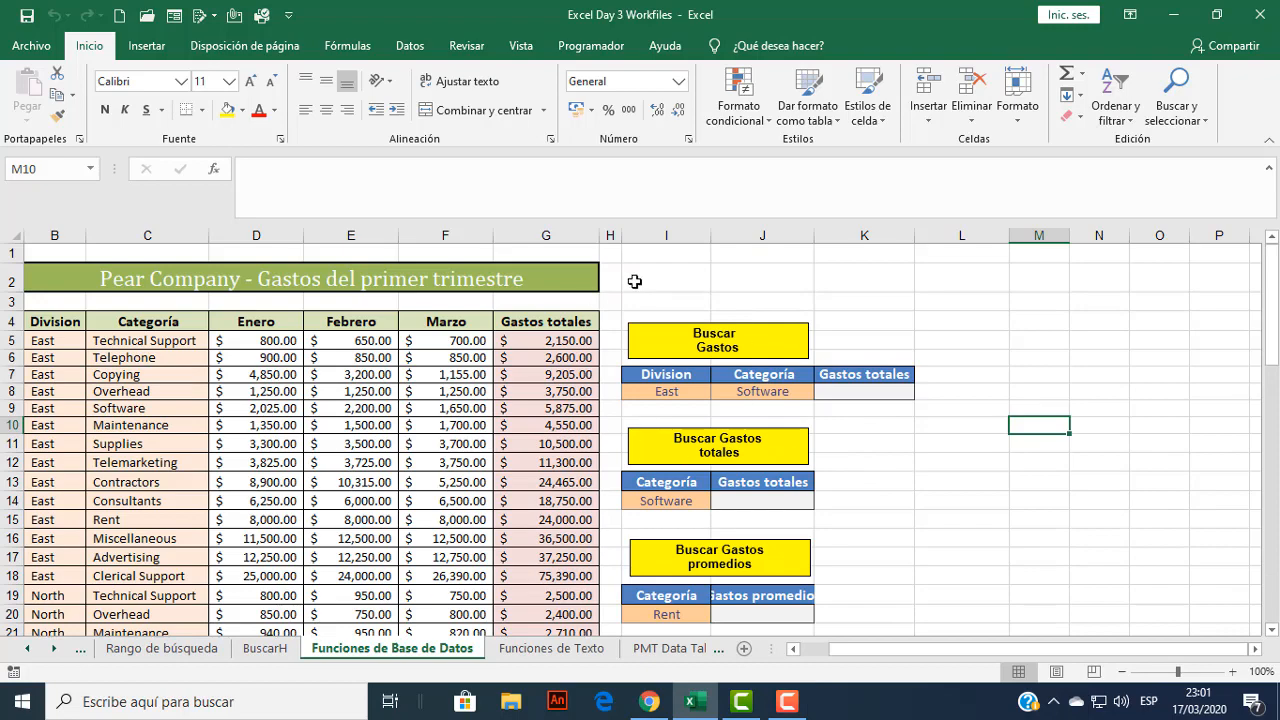
{"action": "scroll", "coordinate": [598, 452], "scroll_direction": "down", "scroll_amount": 1}
{"action": "scroll", "coordinate": [581, 442], "scroll_direction": "up", "scroll_amount": 1}
{"action": "scroll", "coordinate": [740, 525], "scroll_direction": "down", "scroll_amount": 1}
{"action": "scroll", "coordinate": [728, 487], "scroll_direction": "up", "scroll_amount": 1}
{"action": "left_click", "coordinate": [736, 498]}
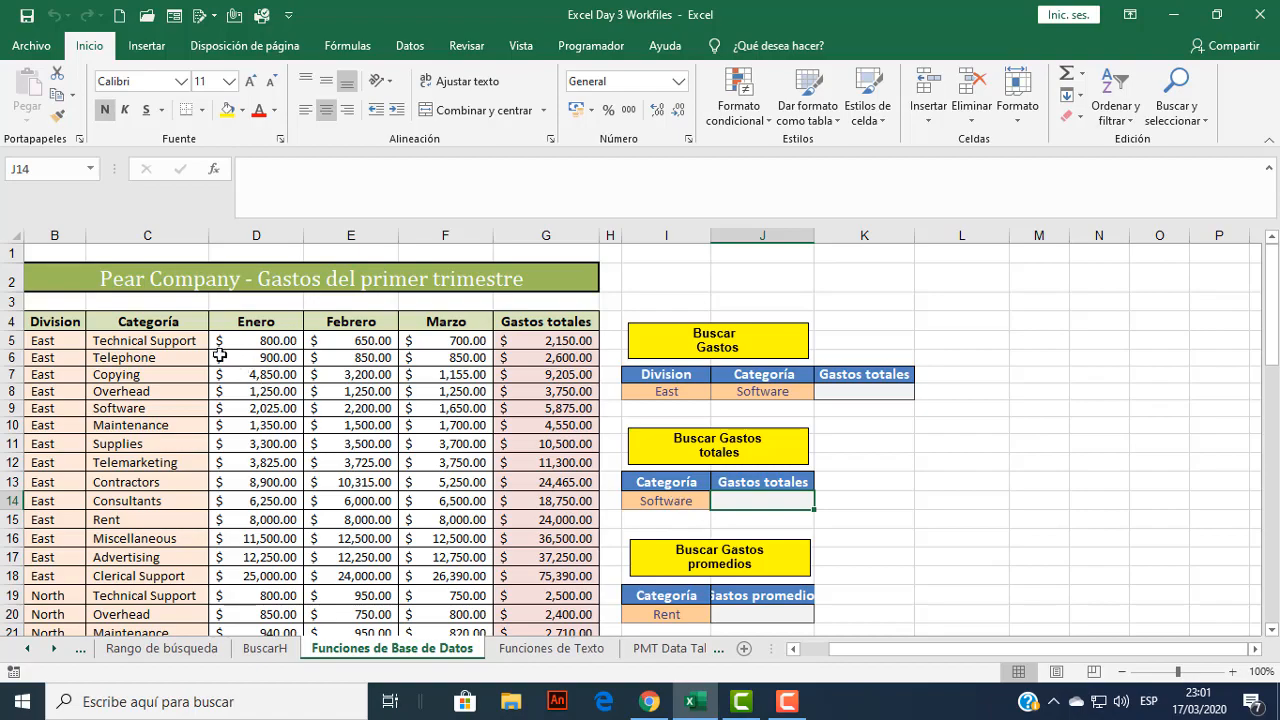
{"action": "left_click", "coordinate": [160, 322]}
{"action": "scroll", "coordinate": [163, 419], "scroll_direction": "down", "scroll_amount": 1}
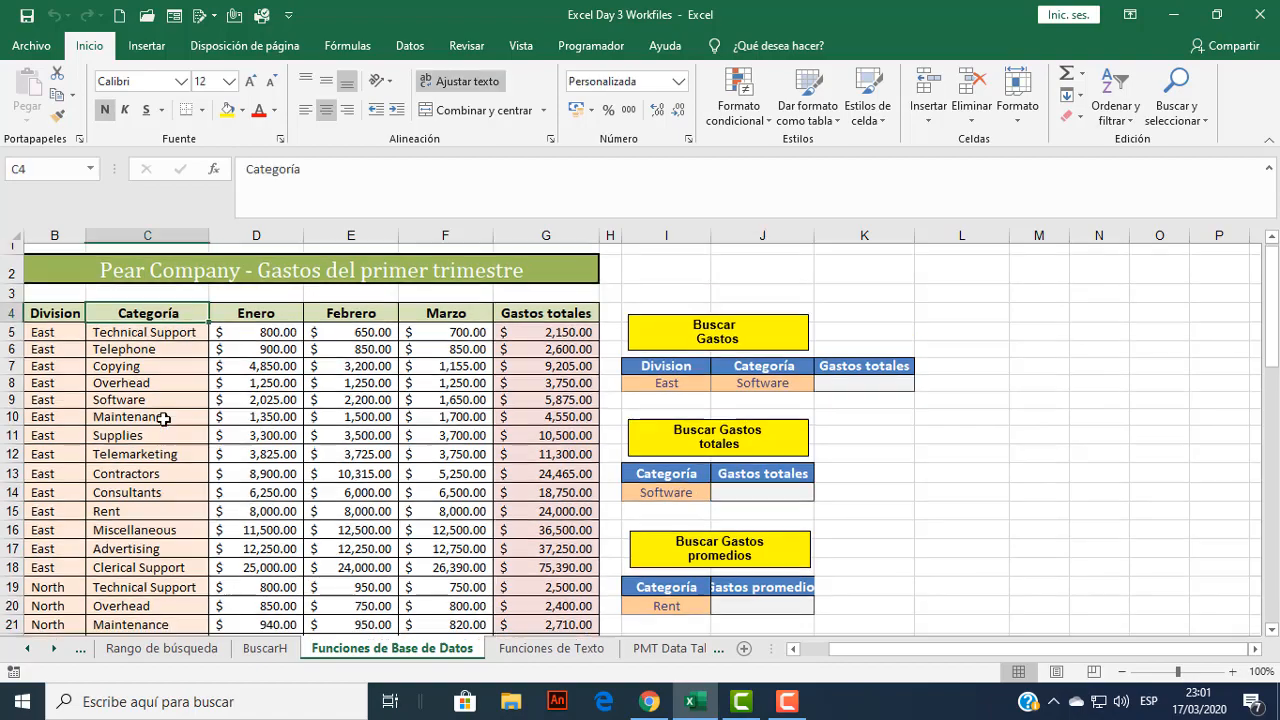
{"action": "scroll", "coordinate": [163, 419], "scroll_direction": "down", "scroll_amount": 1}
{"action": "scroll", "coordinate": [157, 489], "scroll_direction": "down", "scroll_amount": 2}
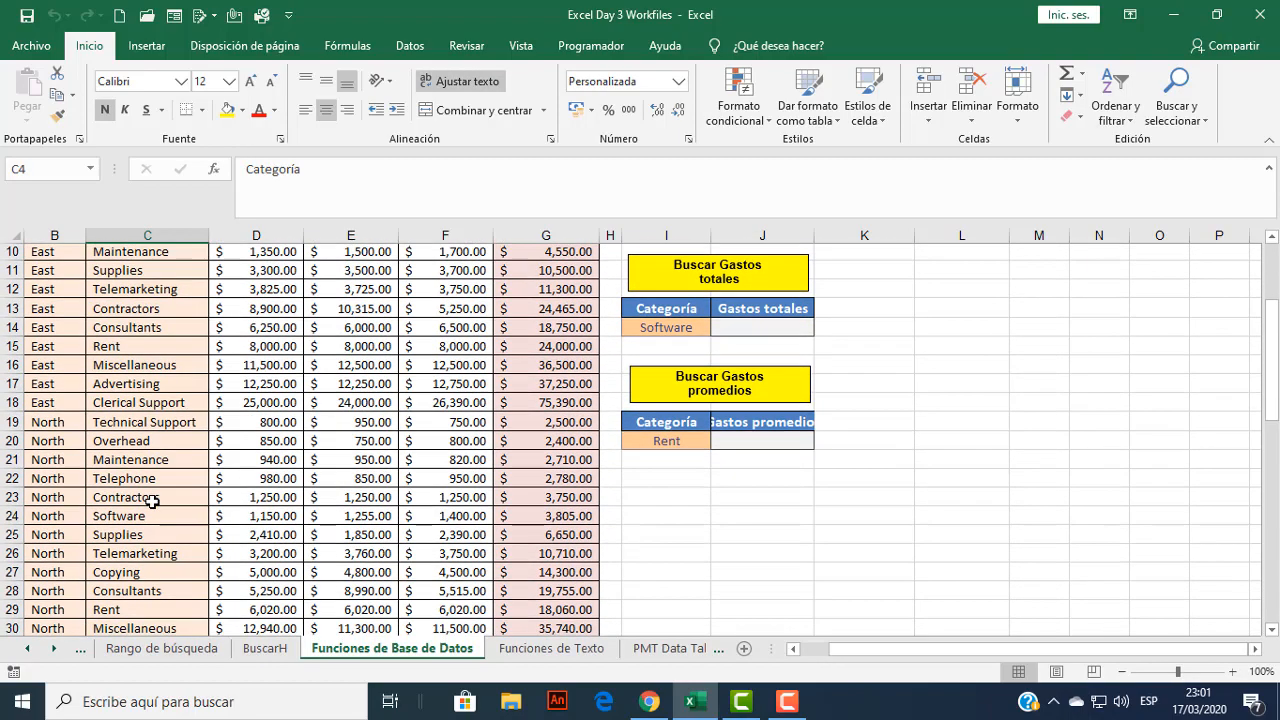
{"action": "scroll", "coordinate": [152, 501], "scroll_direction": "up", "scroll_amount": 3}
{"action": "left_click", "coordinate": [770, 500]}
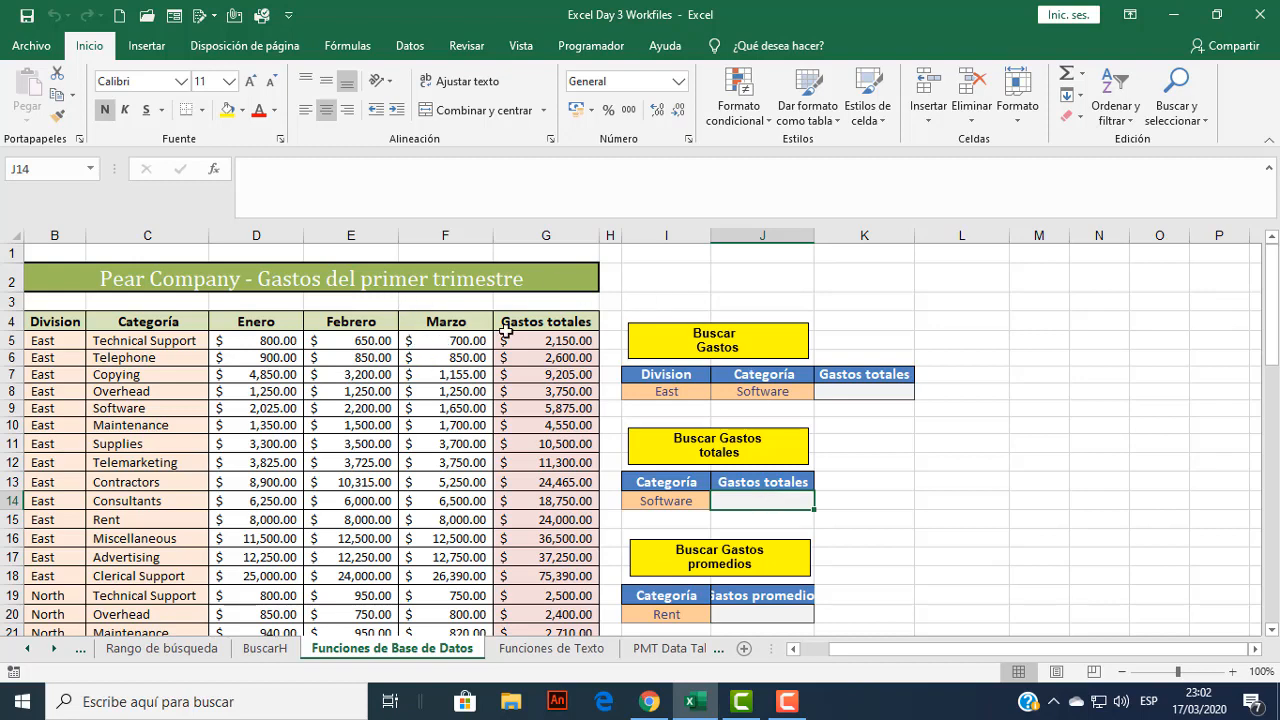
Inspect sample records and fields in the Division, Categoría, Enero, Febrero and Marzo columns of the table.
{"action": "left_click", "coordinate": [63, 358]}
{"action": "left_click", "coordinate": [126, 362]}
{"action": "left_click", "coordinate": [254, 362]}
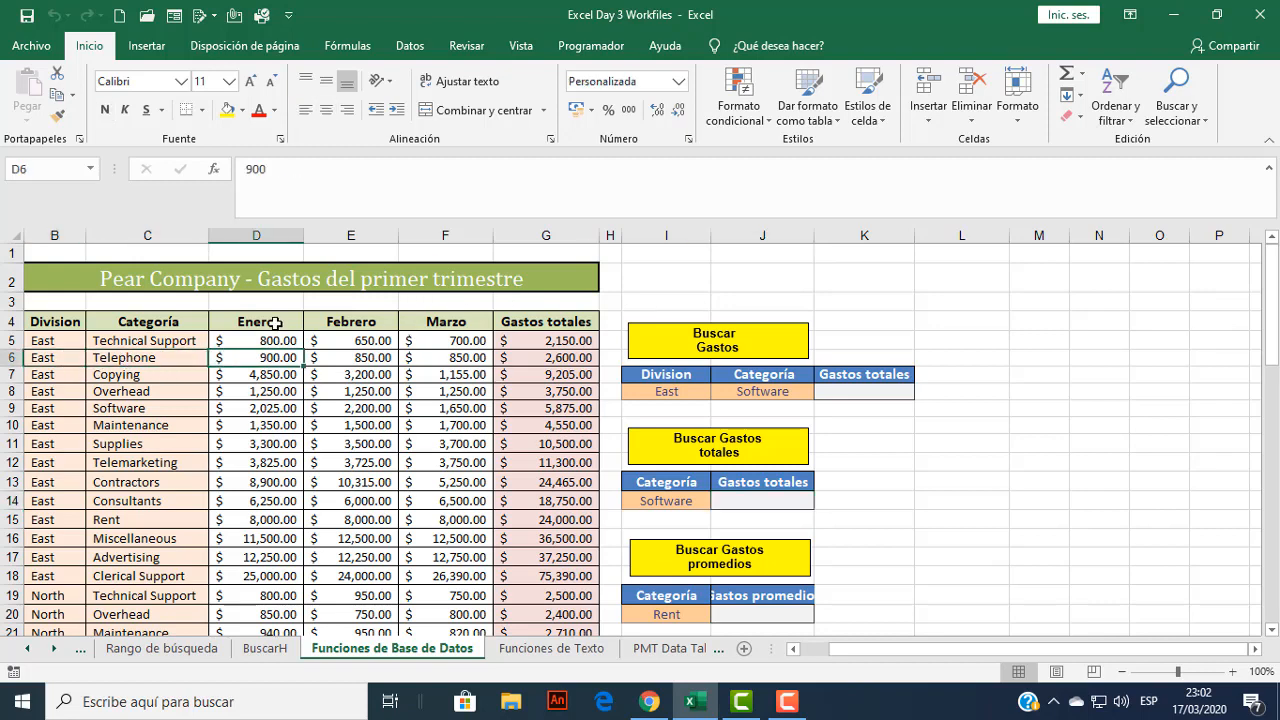
{"action": "left_click_drag", "start_coordinate": [275, 323], "coordinate": [276, 414]}
{"action": "left_click", "coordinate": [368, 424]}
{"action": "left_click", "coordinate": [409, 373]}
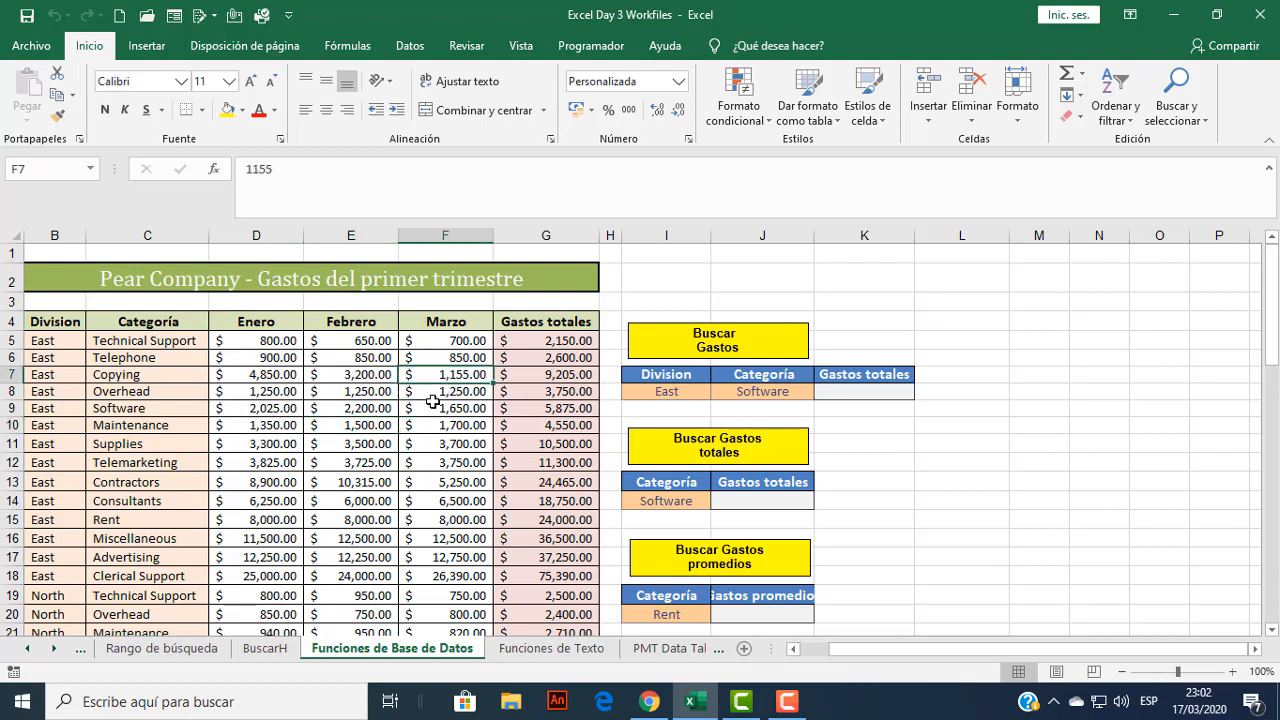
{"action": "left_click", "coordinate": [58, 324]}
{"action": "left_click_drag", "start_coordinate": [184, 420], "coordinate": [168, 410]}
{"action": "left_click", "coordinate": [56, 326]}
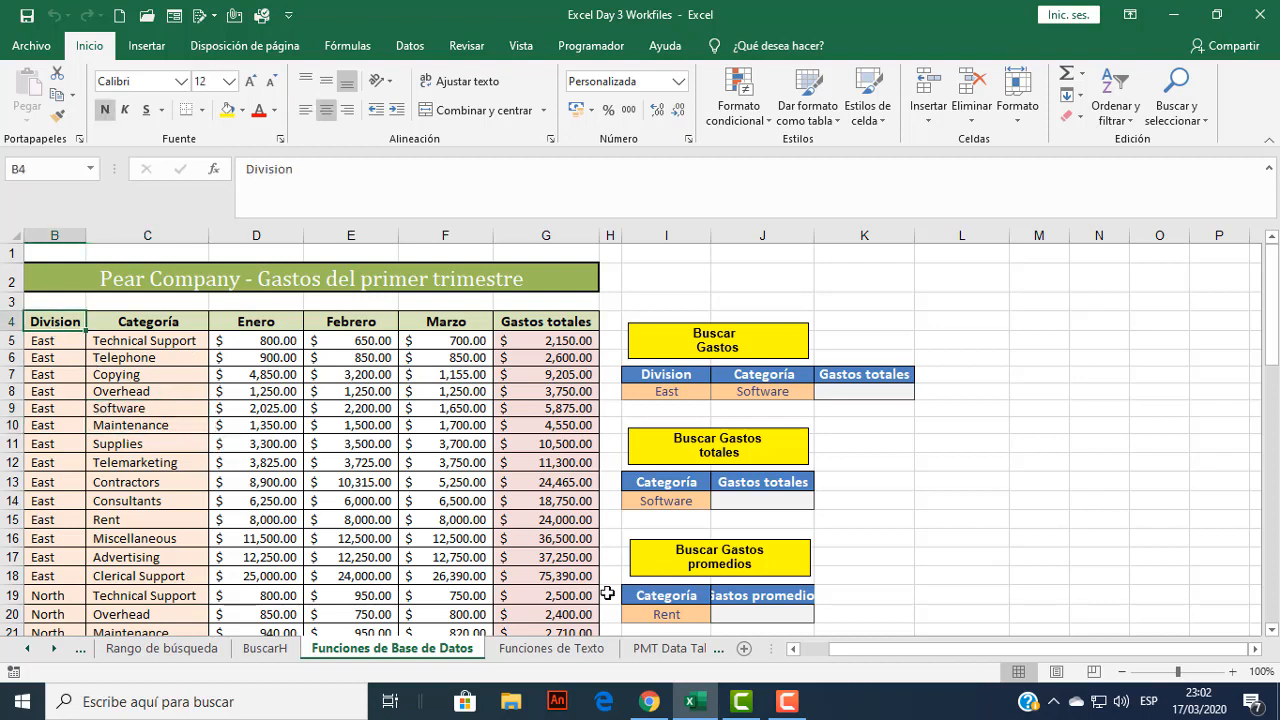
Go from the Division header in B4 to the last filled row of the column and back.
{"action": "left_click", "coordinate": [795, 648]}
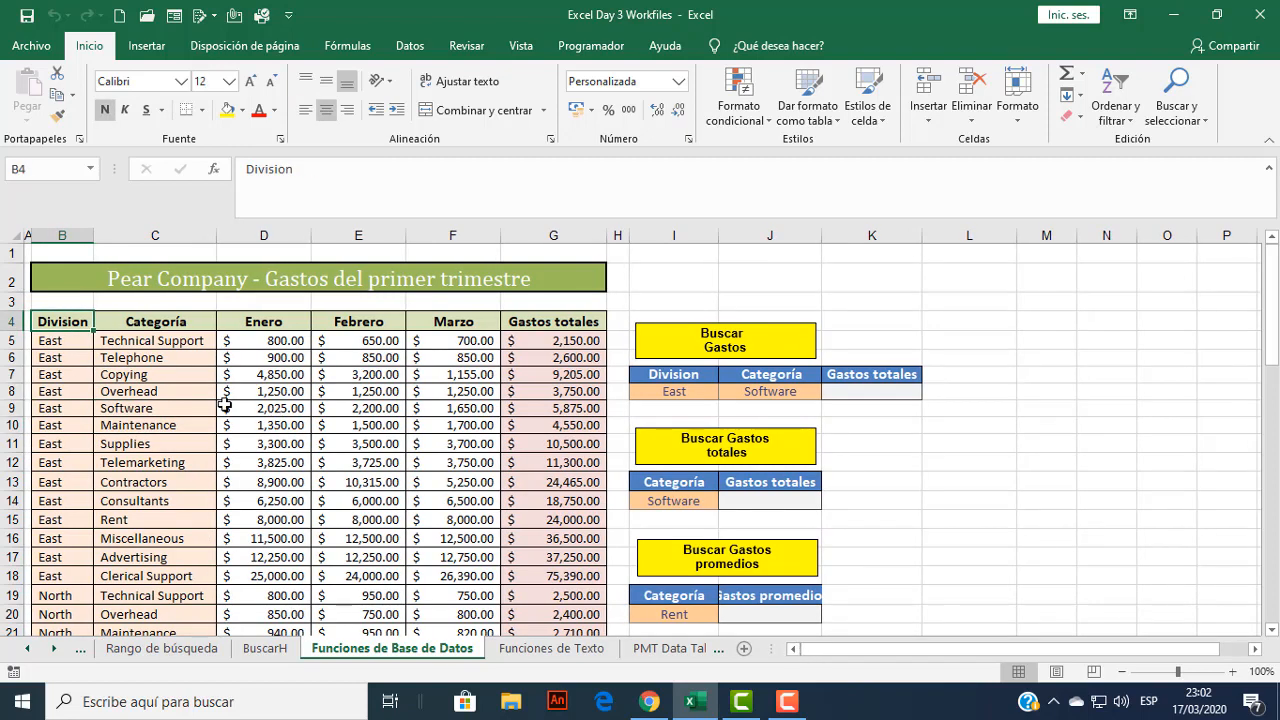
{"action": "left_click", "coordinate": [224, 404]}
{"action": "left_click", "coordinate": [63, 326]}
{"action": "key", "text": "ctrl+Down"}
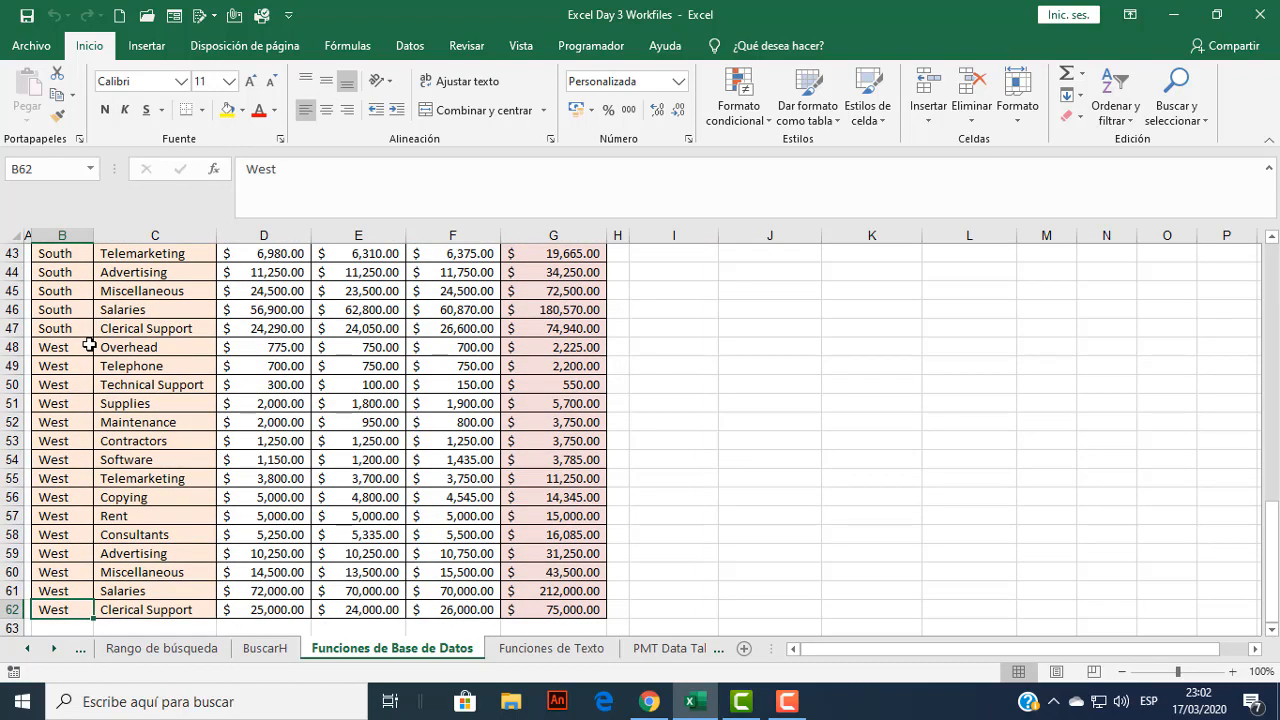
{"action": "key", "text": "ctrl+Up"}
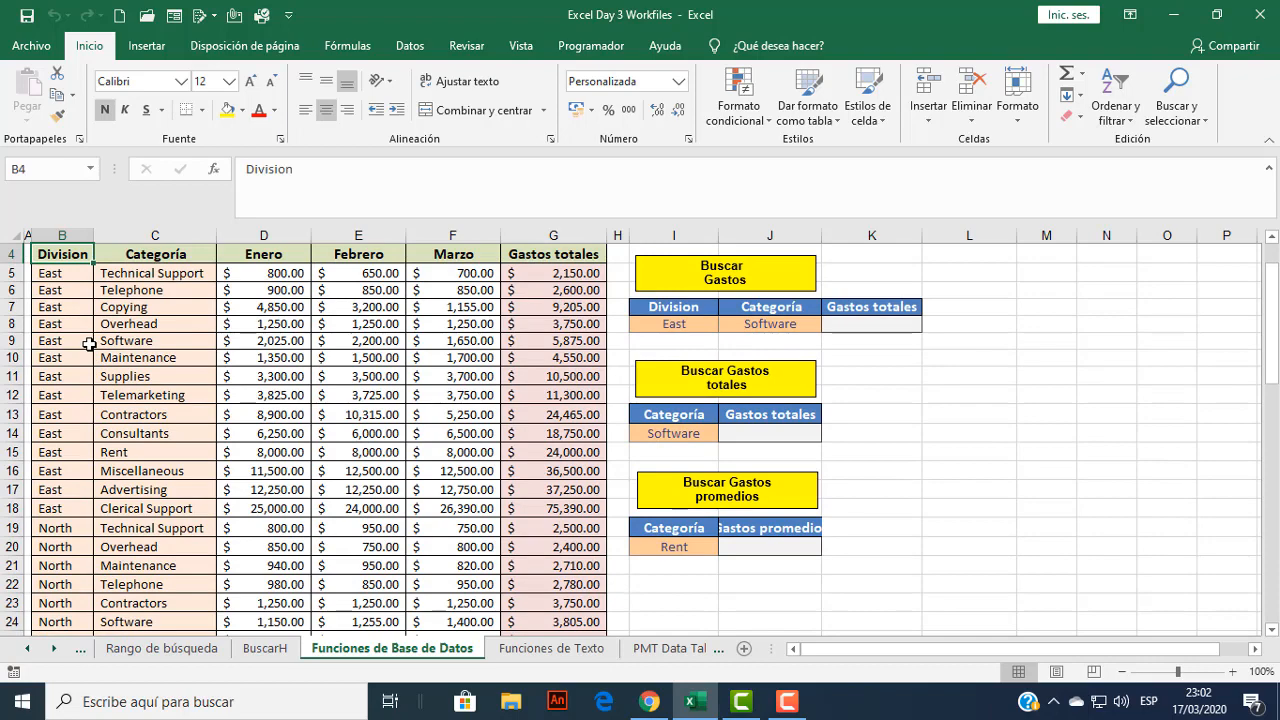
Select the table range B4:G62 by extending from the Division header down and across, and return to B4.
{"action": "key", "text": "shift+Down"}
{"action": "key", "text": "ctrl+shift+Down"}
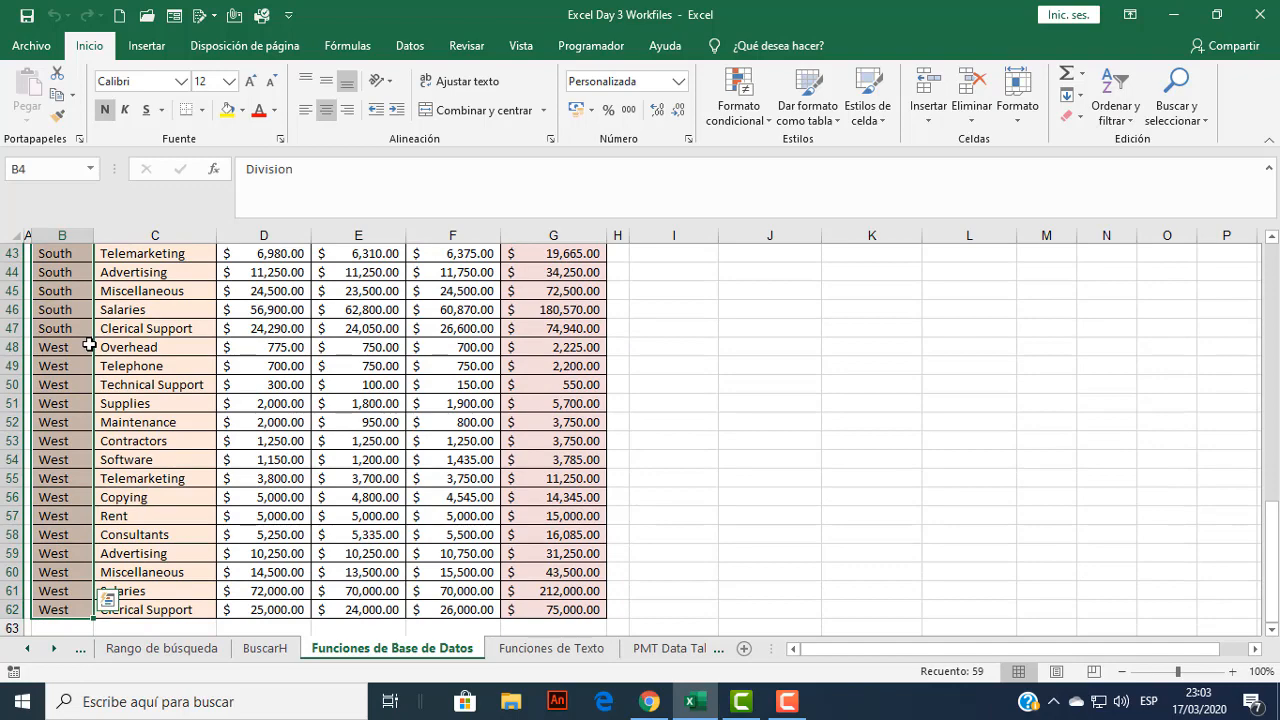
{"action": "key", "text": "ctrl+shift+Right"}
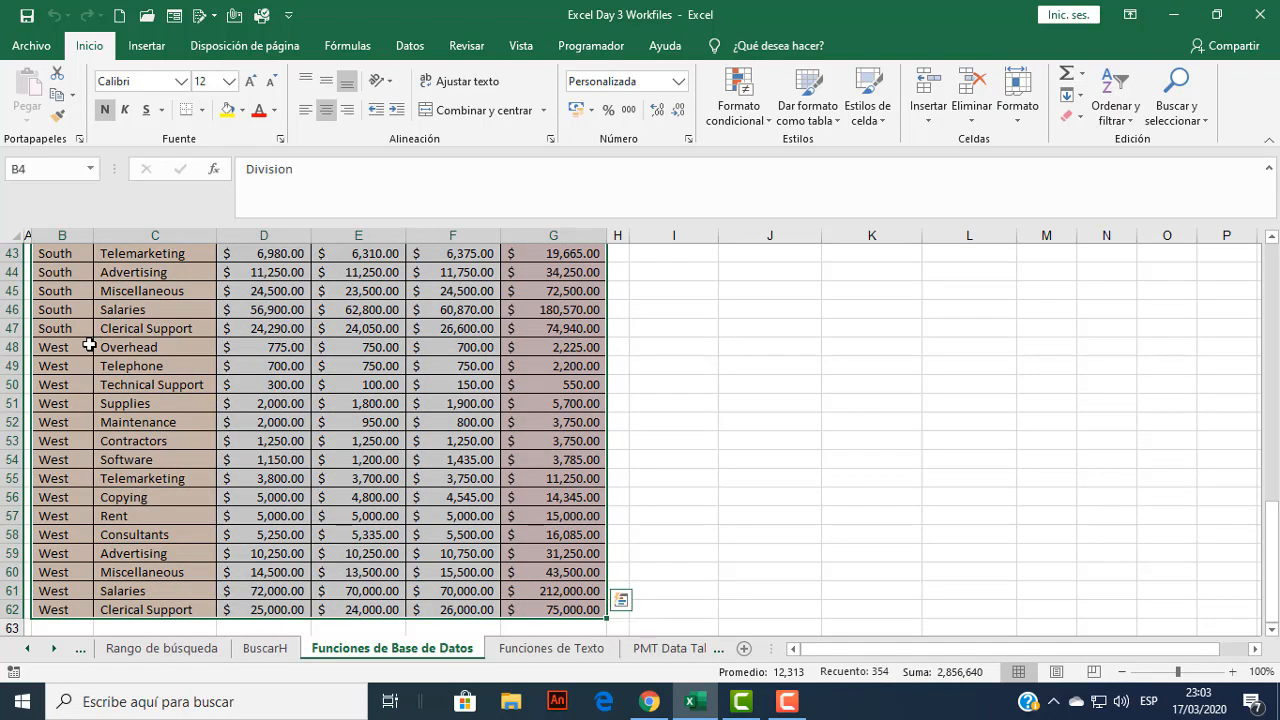
{"action": "scroll", "coordinate": [88, 345], "scroll_direction": "up", "scroll_amount": 14}
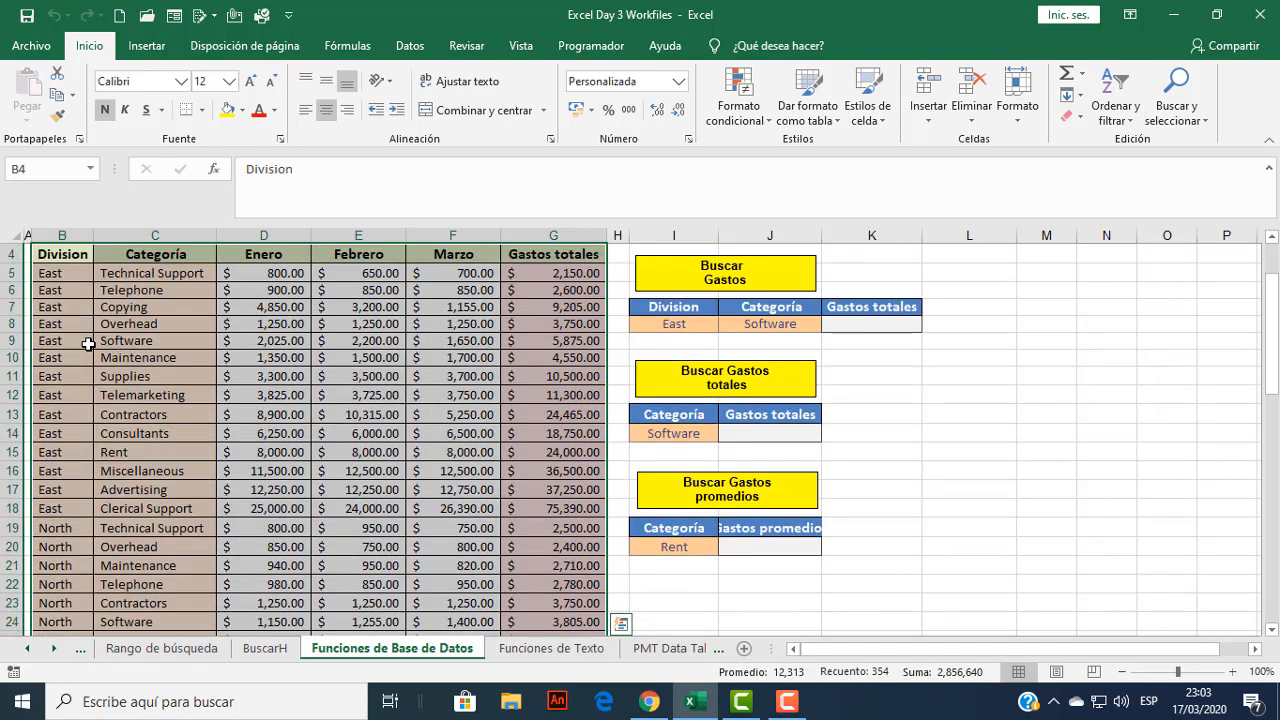
{"action": "left_click", "coordinate": [82, 348]}
{"action": "left_click", "coordinate": [79, 321]}
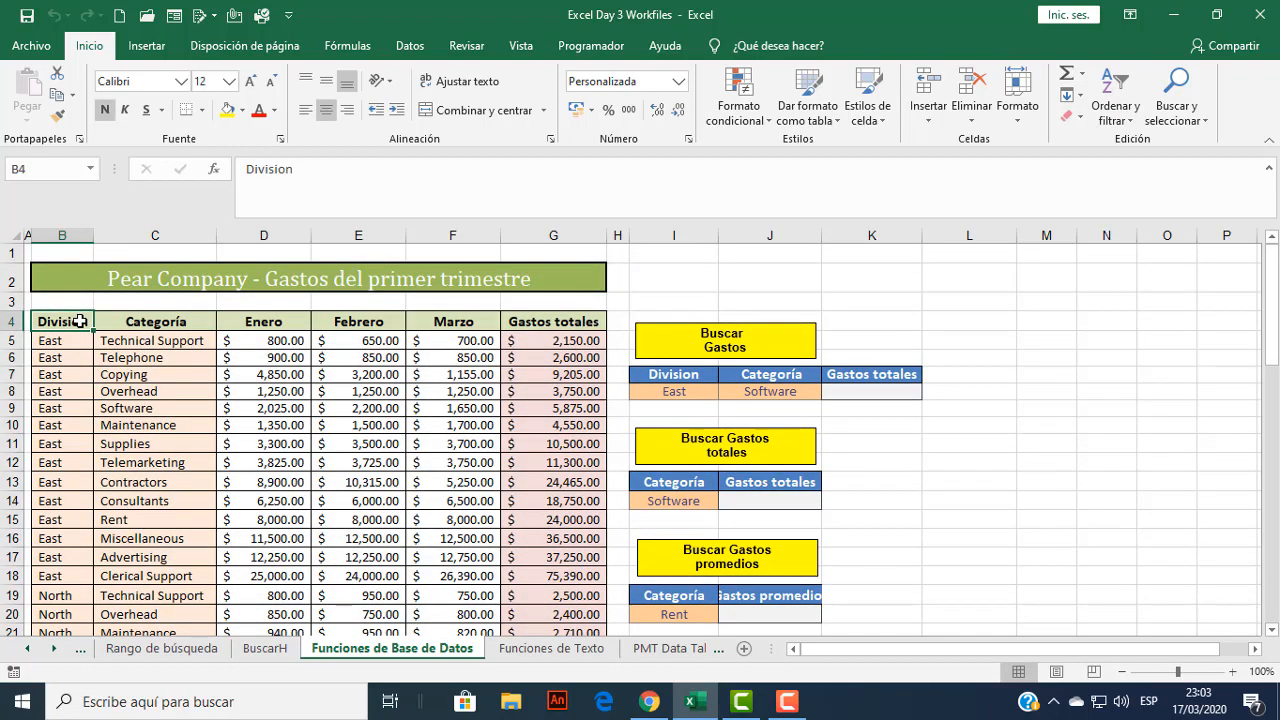
Practise selecting the full expenses table by extending from B4 across the headers and down, returning to B4 each time.
{"action": "key", "text": "ctrl+o"}
{"action": "key", "text": "Escape"}
{"action": "key", "text": "ctrl+shift+Right"}
{"action": "key", "text": "ctrl+shift+Down"}
{"action": "scroll", "coordinate": [216, 396], "scroll_direction": "up", "scroll_amount": 9}
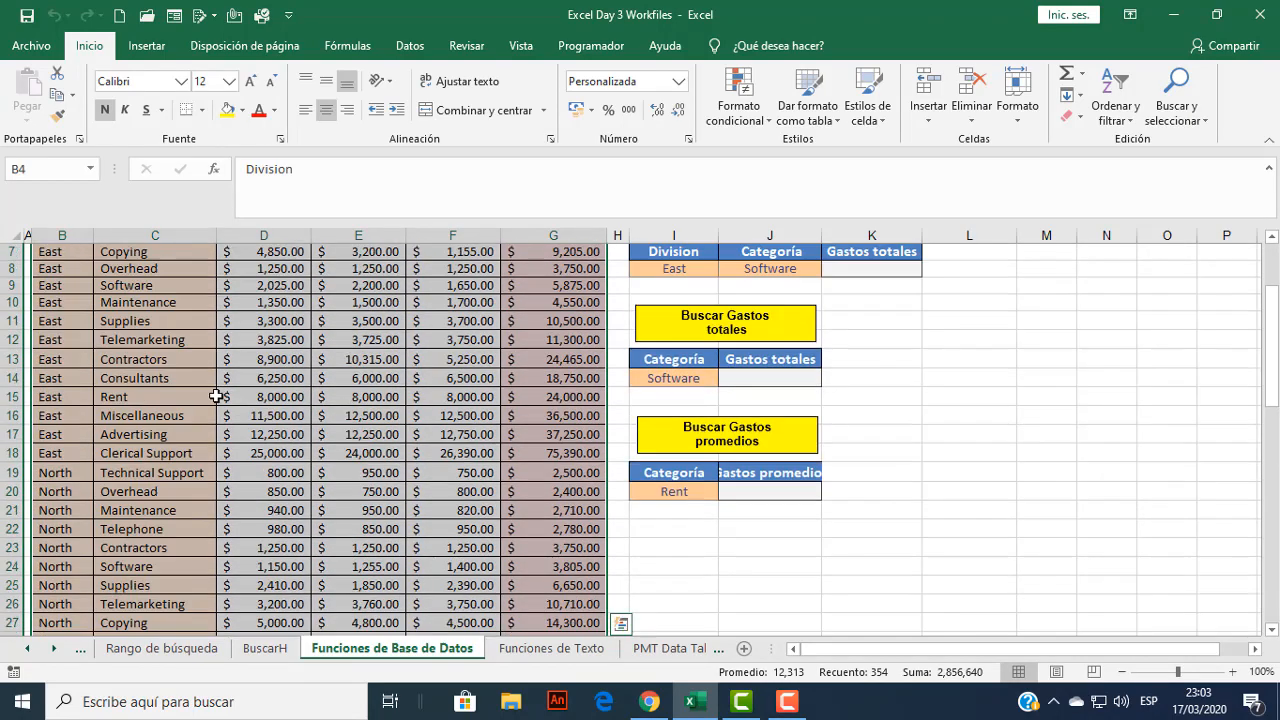
{"action": "scroll", "coordinate": [216, 396], "scroll_direction": "up", "scroll_amount": 2}
{"action": "left_click", "coordinate": [180, 372]}
{"action": "left_click", "coordinate": [74, 321]}
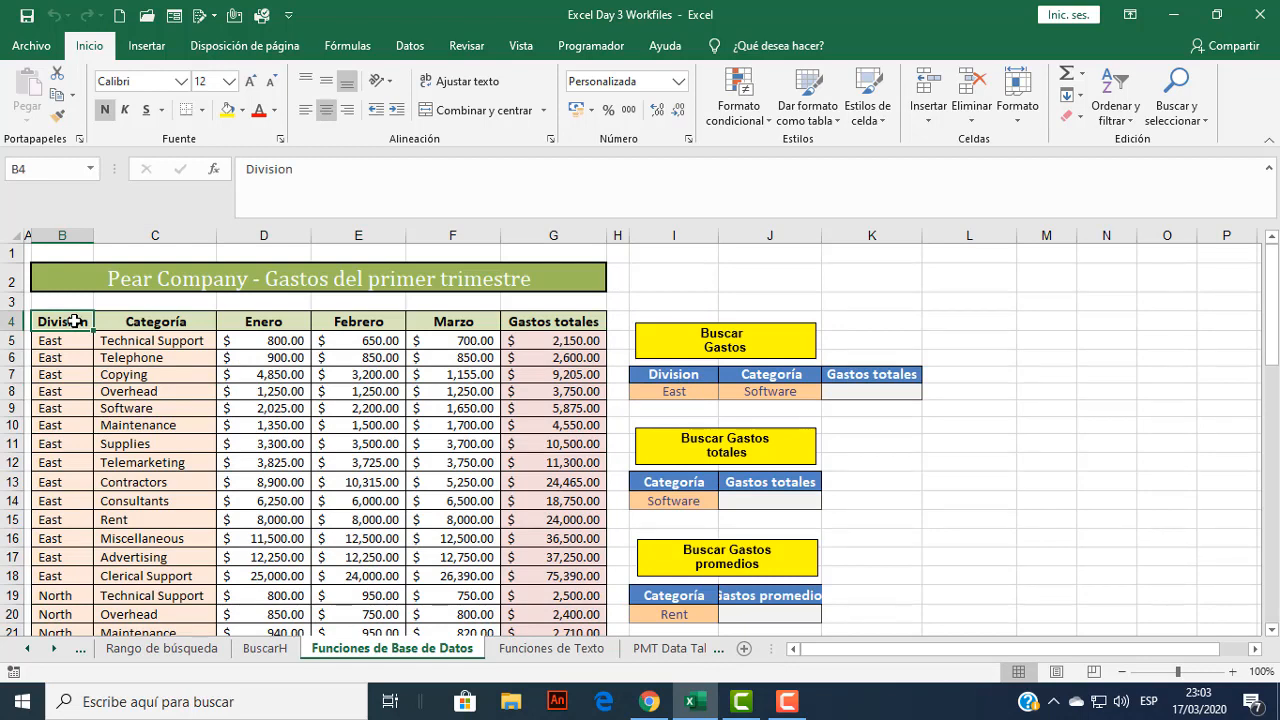
{"action": "key", "text": "ctrl+shift+Right"}
{"action": "key", "text": "ctrl+shift+Down"}
{"action": "scroll", "coordinate": [74, 321], "scroll_direction": "up", "scroll_amount": 14}
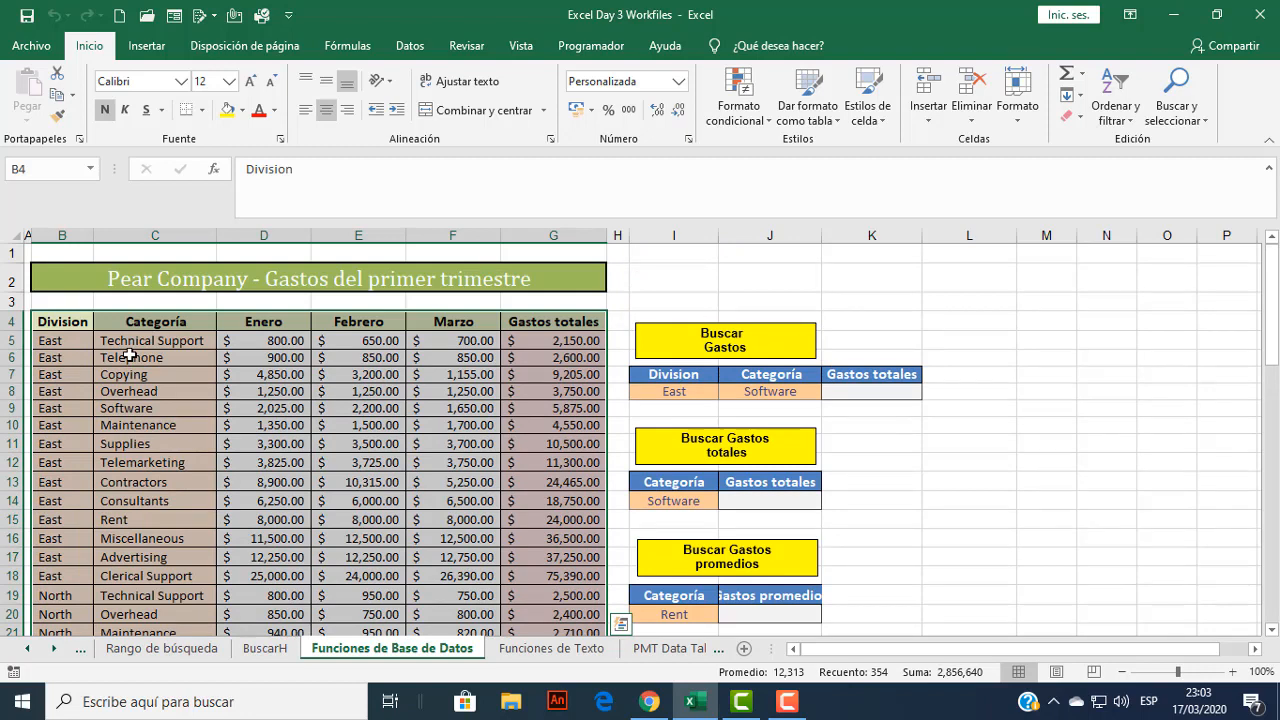
{"action": "left_click", "coordinate": [80, 326]}
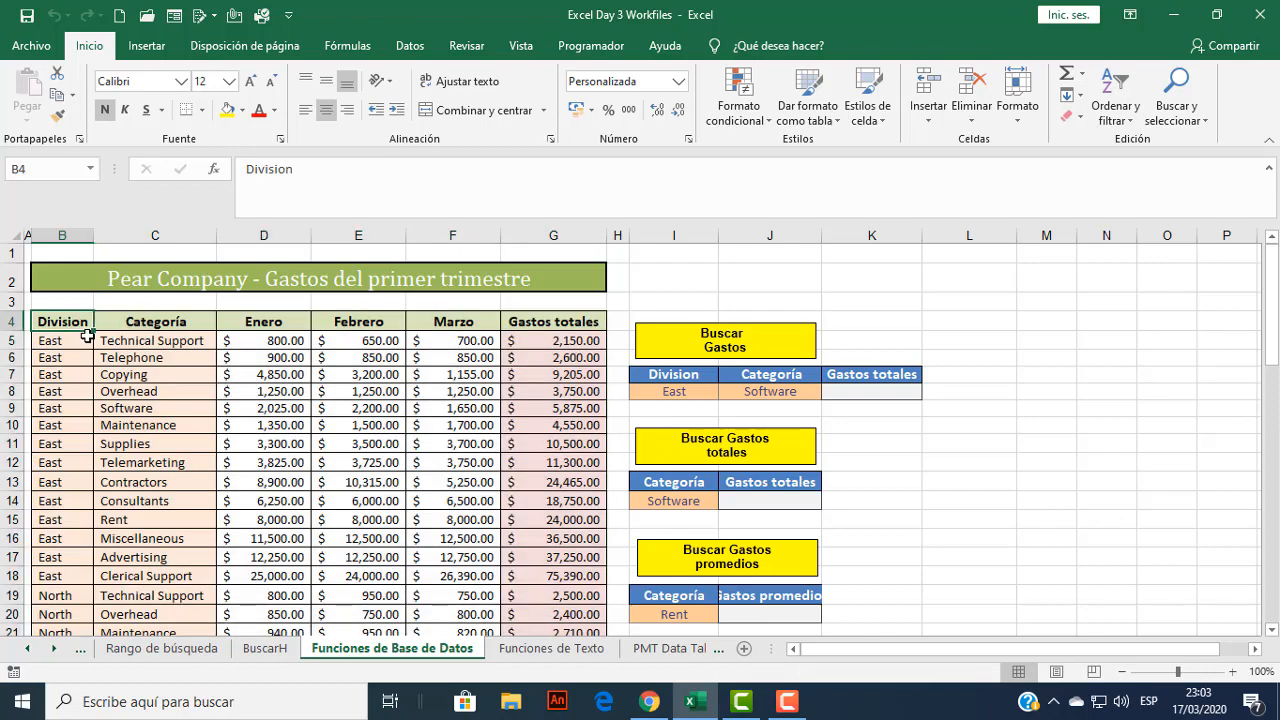
Create named ranges for the expenses table B4:G62 from the top row only, with the left column option turned off.
{"action": "key", "text": "ctrl+shift+Right"}
{"action": "key", "text": "ctrl+shift+Down"}
{"action": "scroll", "coordinate": [266, 374], "scroll_direction": "up", "scroll_amount": 12}
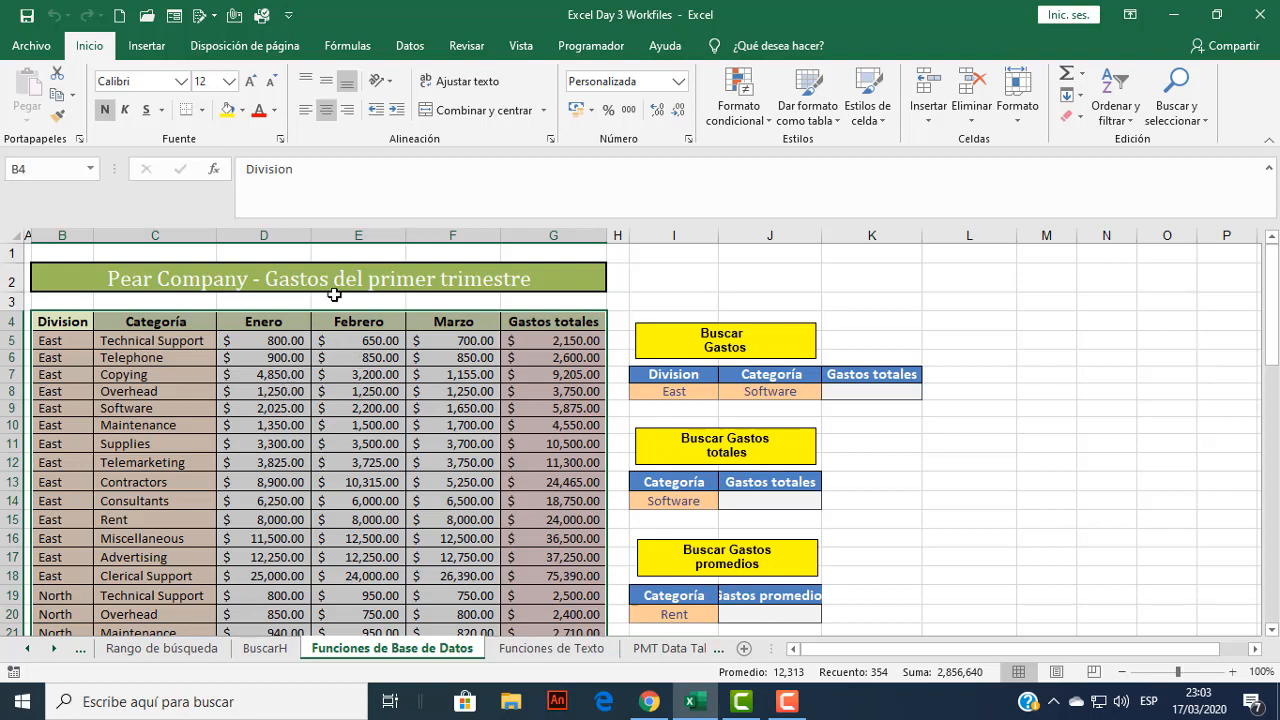
{"action": "left_click", "coordinate": [362, 52]}
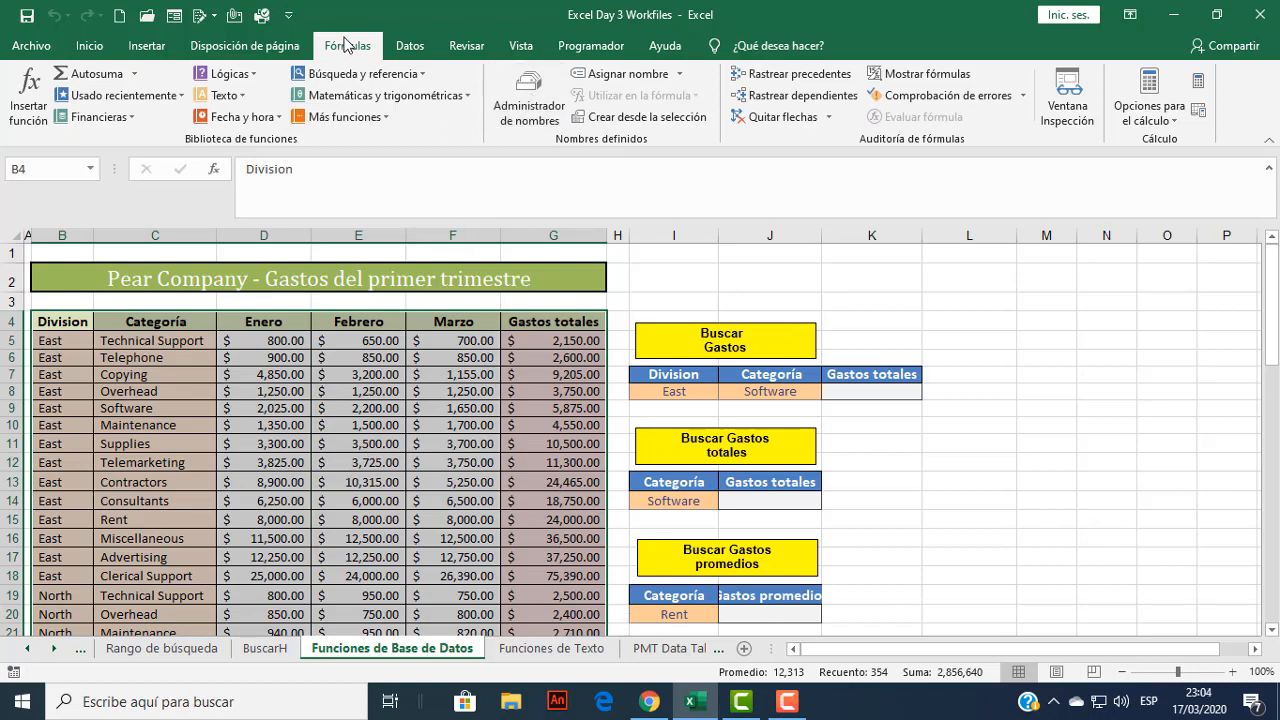
{"action": "left_click", "coordinate": [632, 124]}
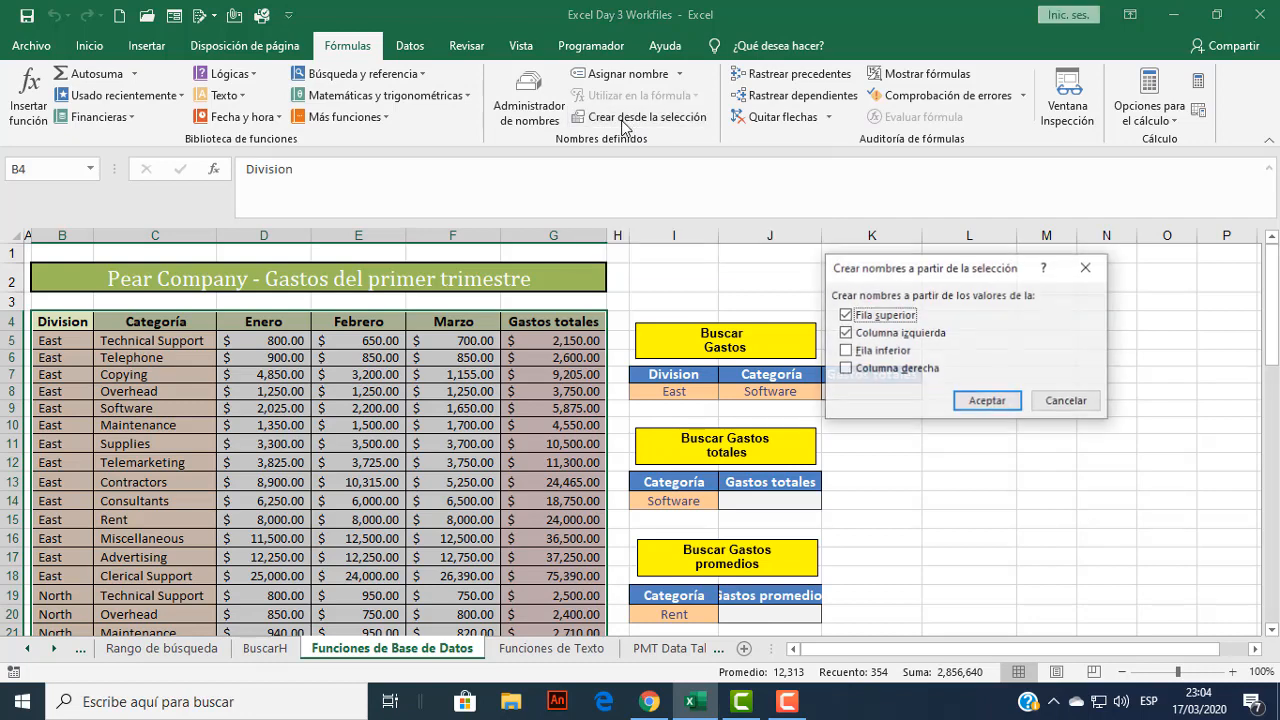
{"action": "left_click_drag", "start_coordinate": [850, 274], "coordinate": [553, 308]}
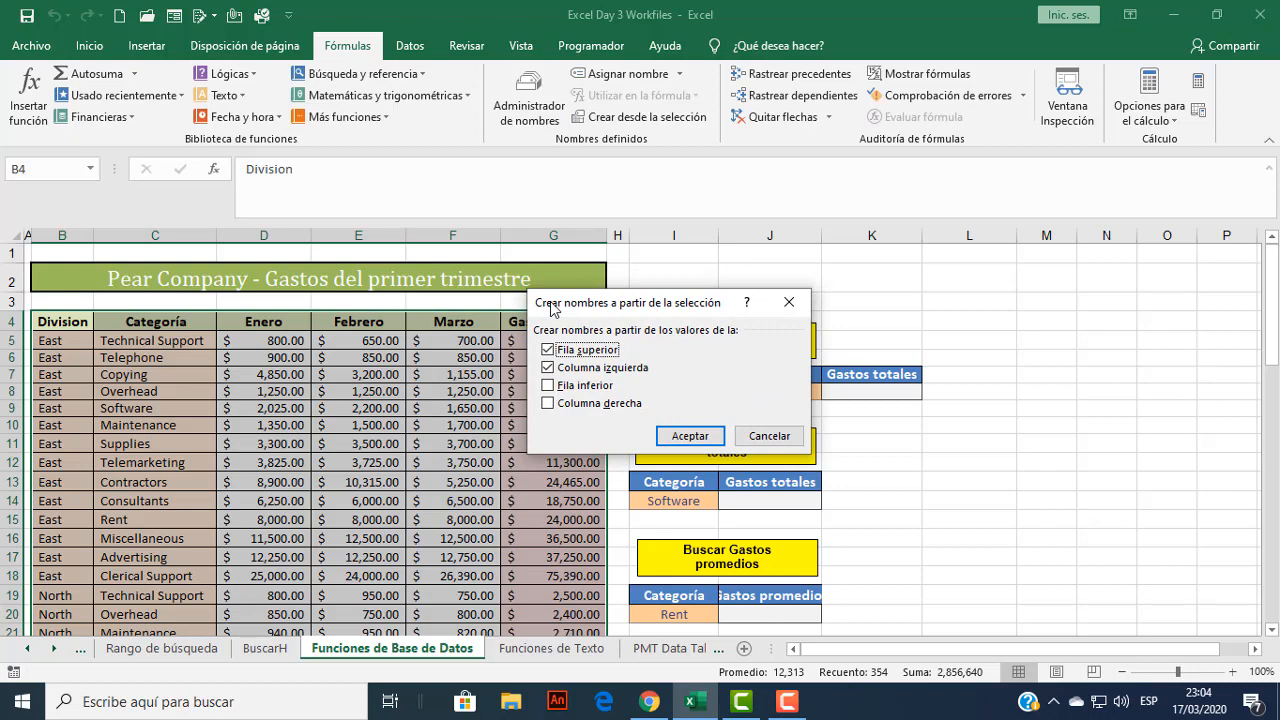
{"action": "left_click", "coordinate": [575, 370]}
{"action": "left_click_drag", "start_coordinate": [675, 298], "coordinate": [900, 255]}
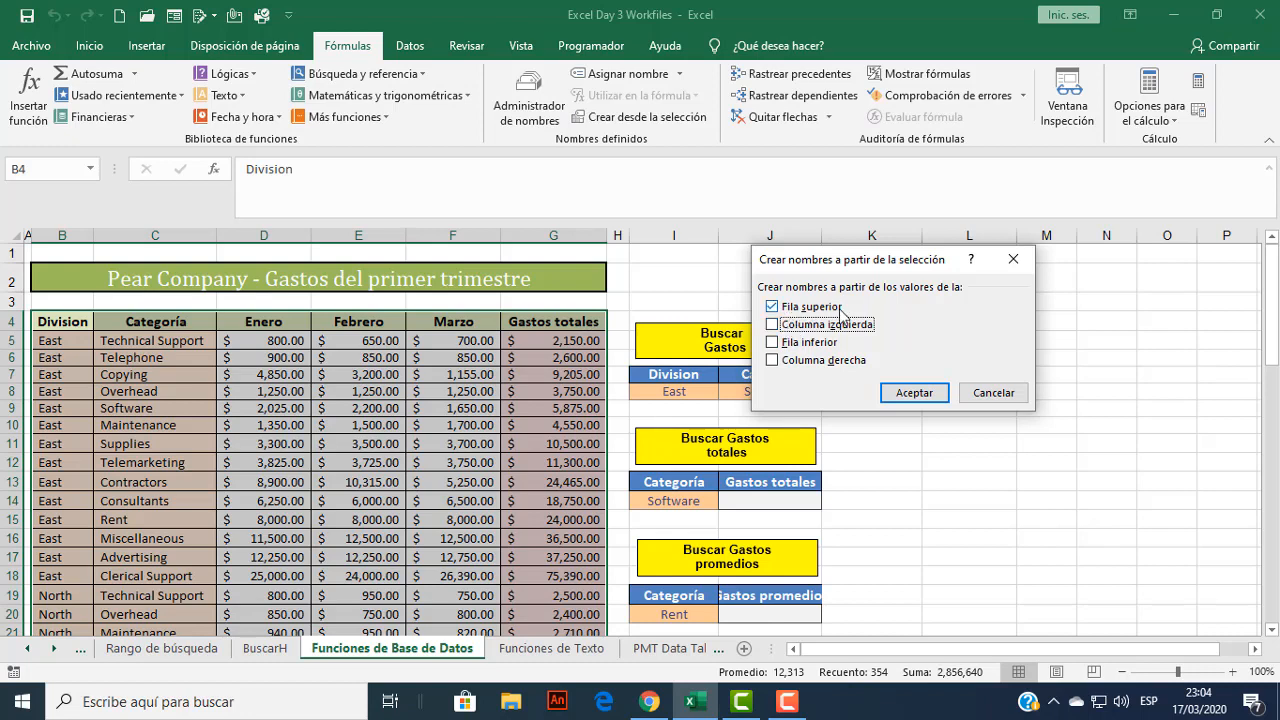
{"action": "left_click_drag", "start_coordinate": [815, 268], "coordinate": [731, 270]}
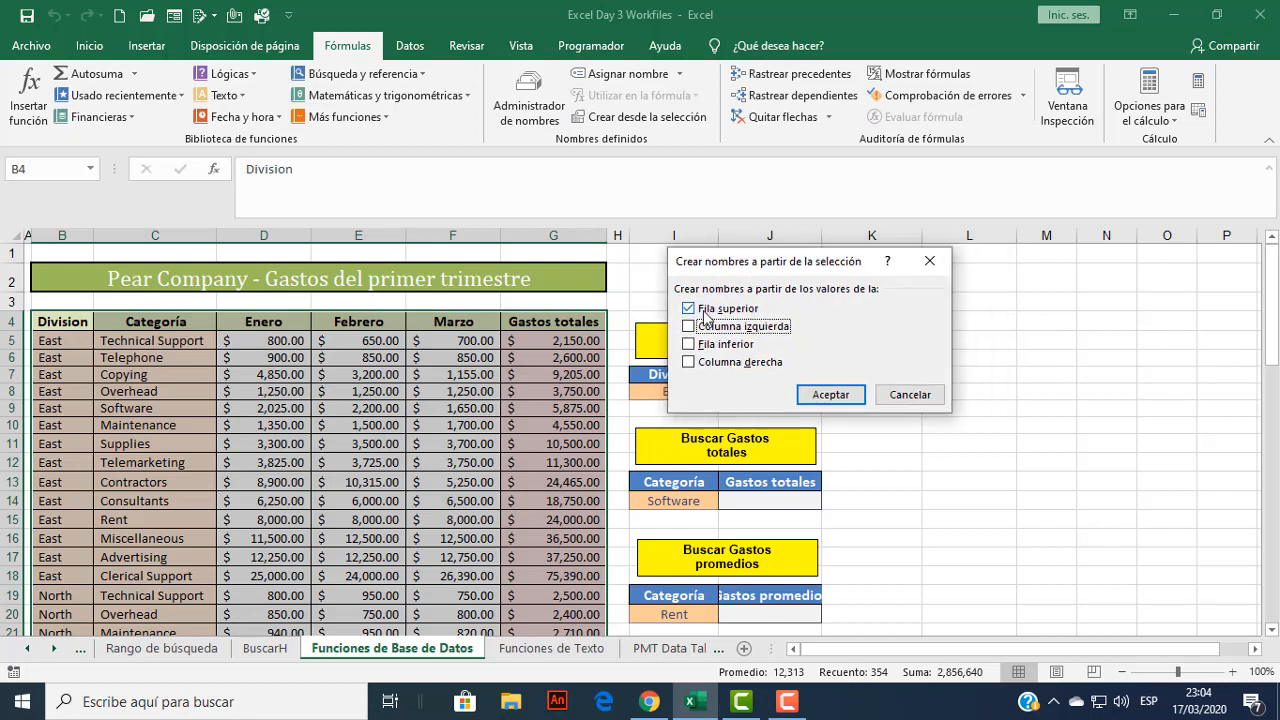
{"action": "left_click", "coordinate": [813, 396]}
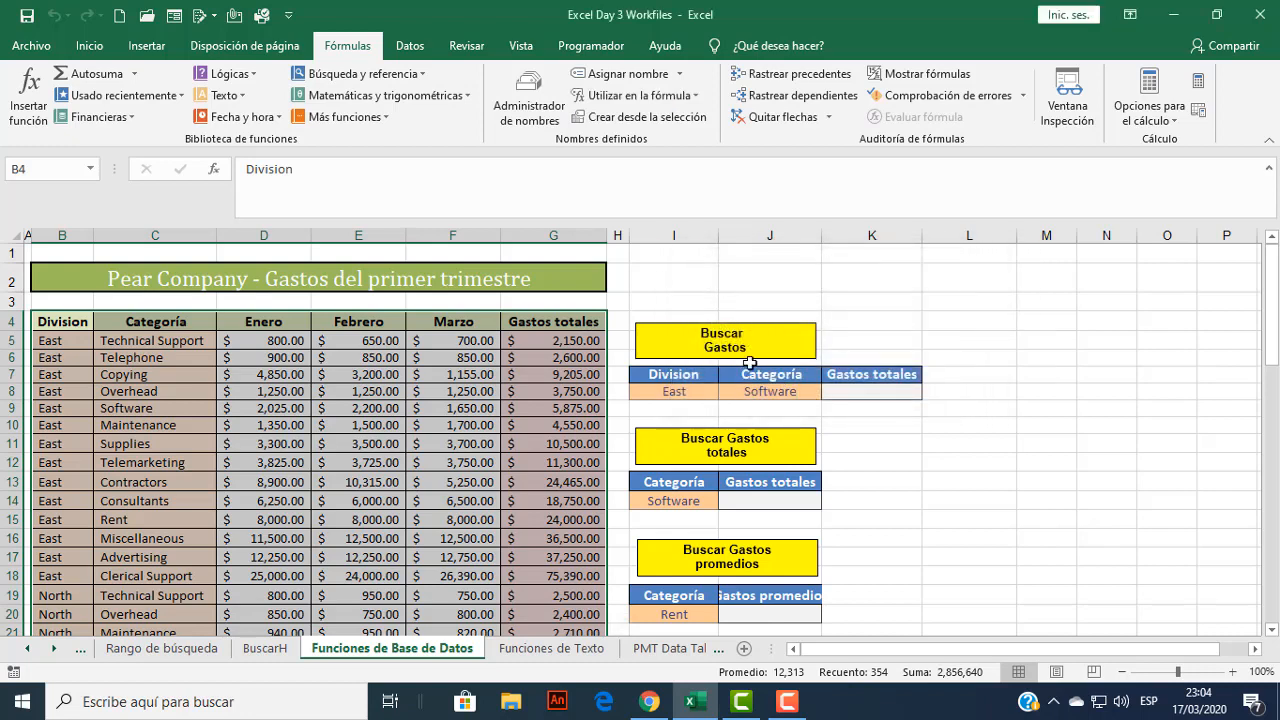
Deselect the table and display the list of the workbook's defined names.
{"action": "left_click", "coordinate": [541, 371]}
{"action": "left_click", "coordinate": [395, 356]}
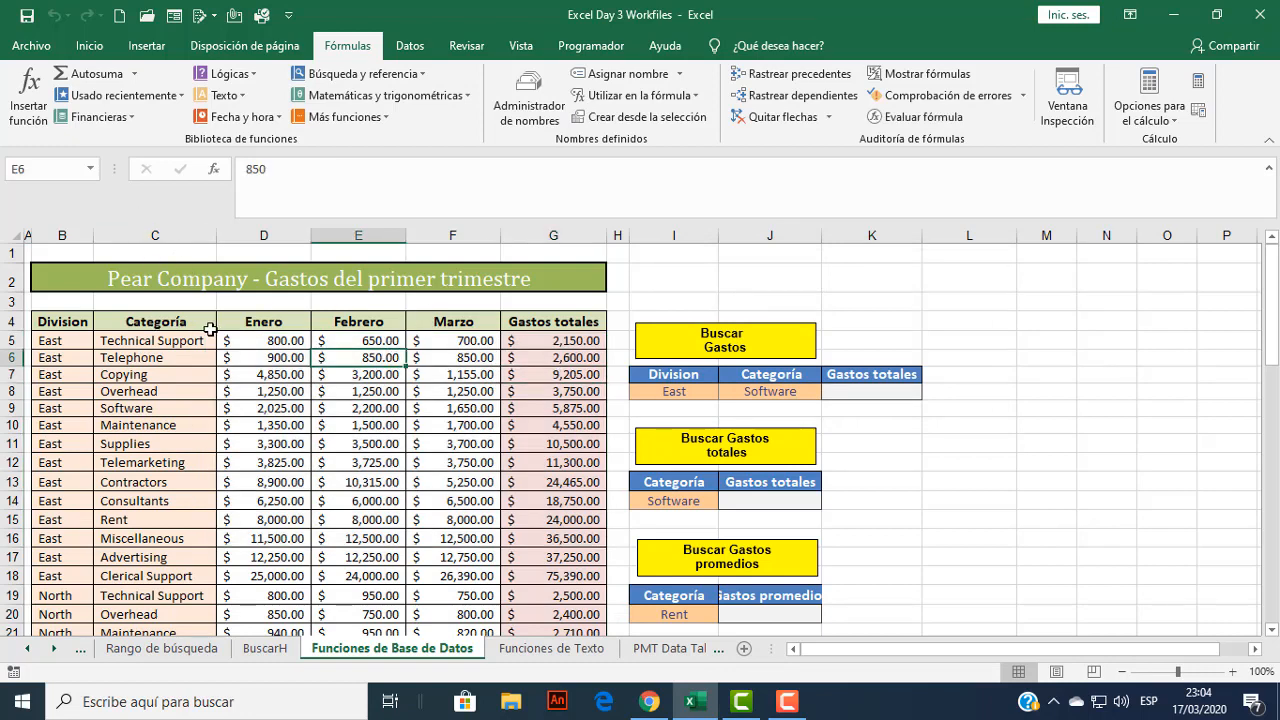
{"action": "left_click", "coordinate": [92, 169]}
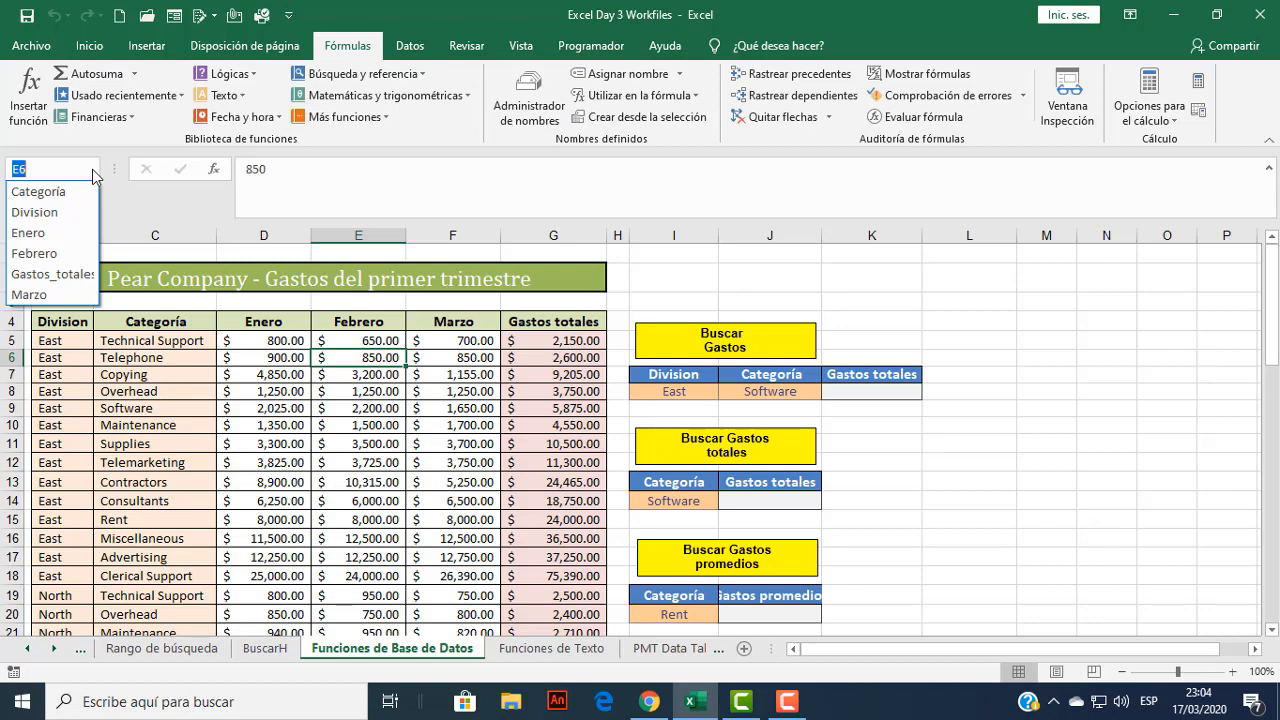
Find the SUMAR.SI function by name and insert it in J14, under Gastos totales in the Buscar Gastos totales block.
{"action": "left_click", "coordinate": [465, 385]}
{"action": "left_click", "coordinate": [481, 352]}
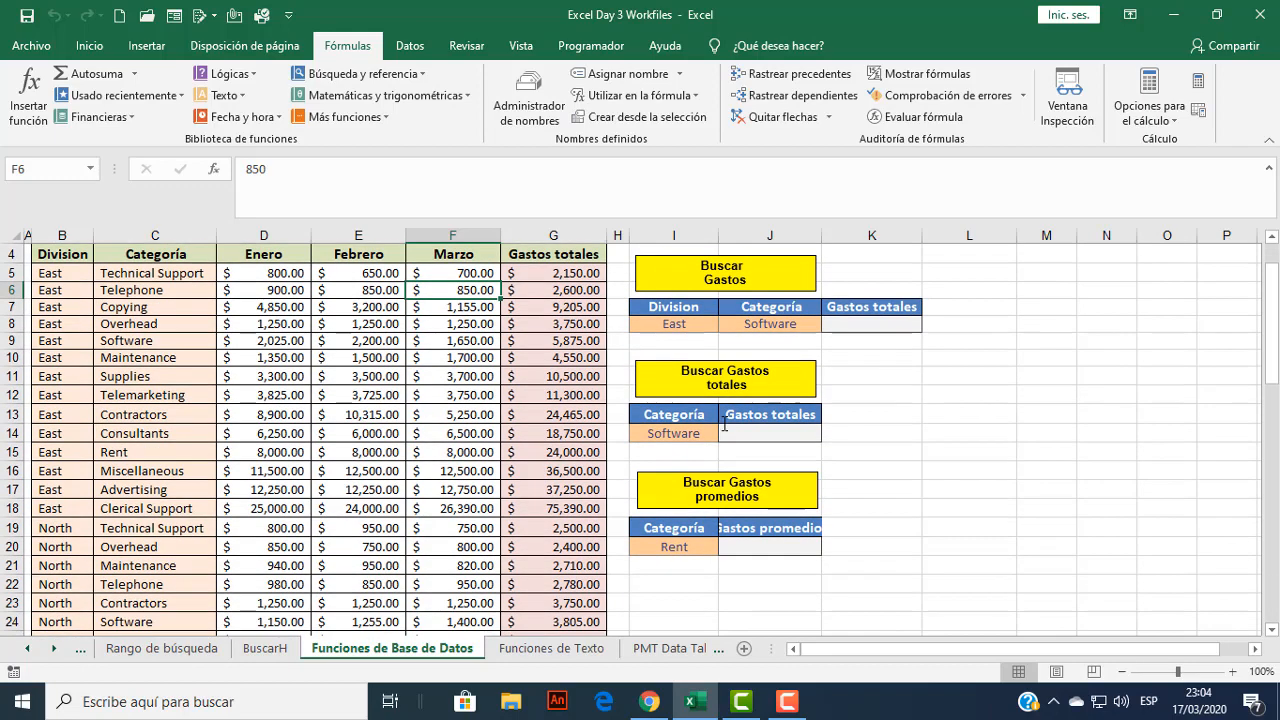
{"action": "left_click", "coordinate": [746, 502]}
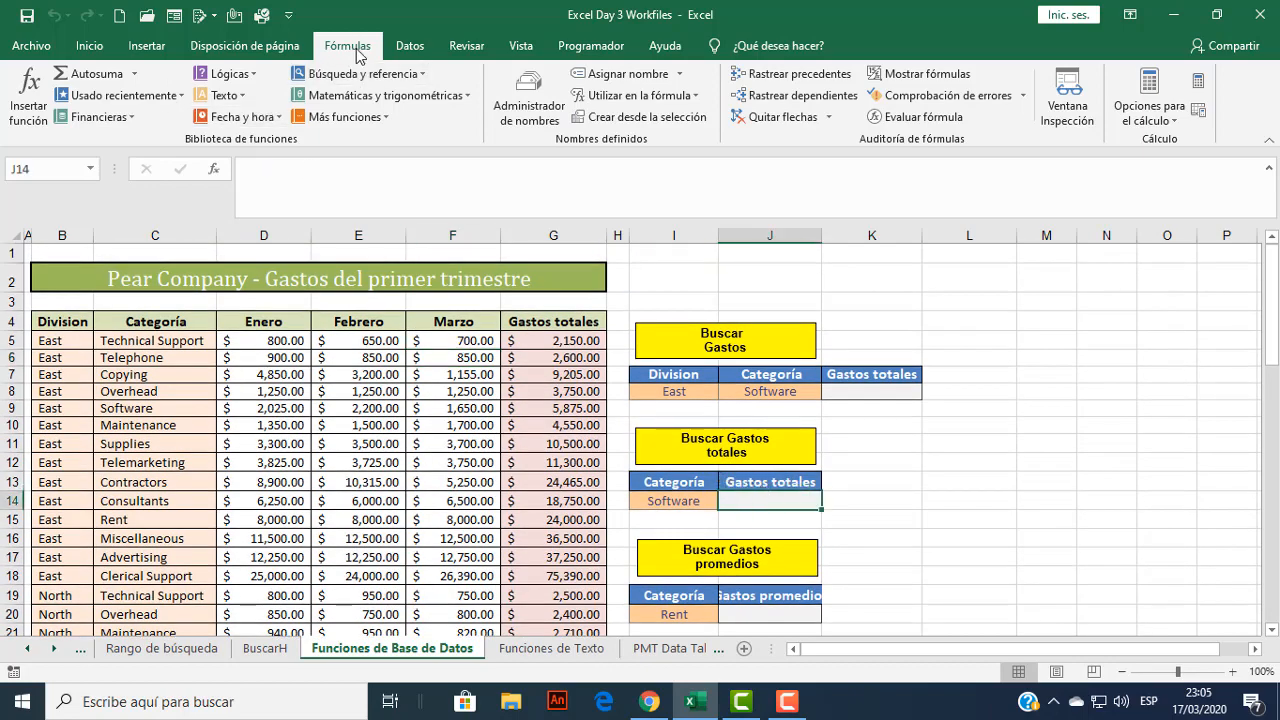
{"action": "left_click", "coordinate": [28, 106]}
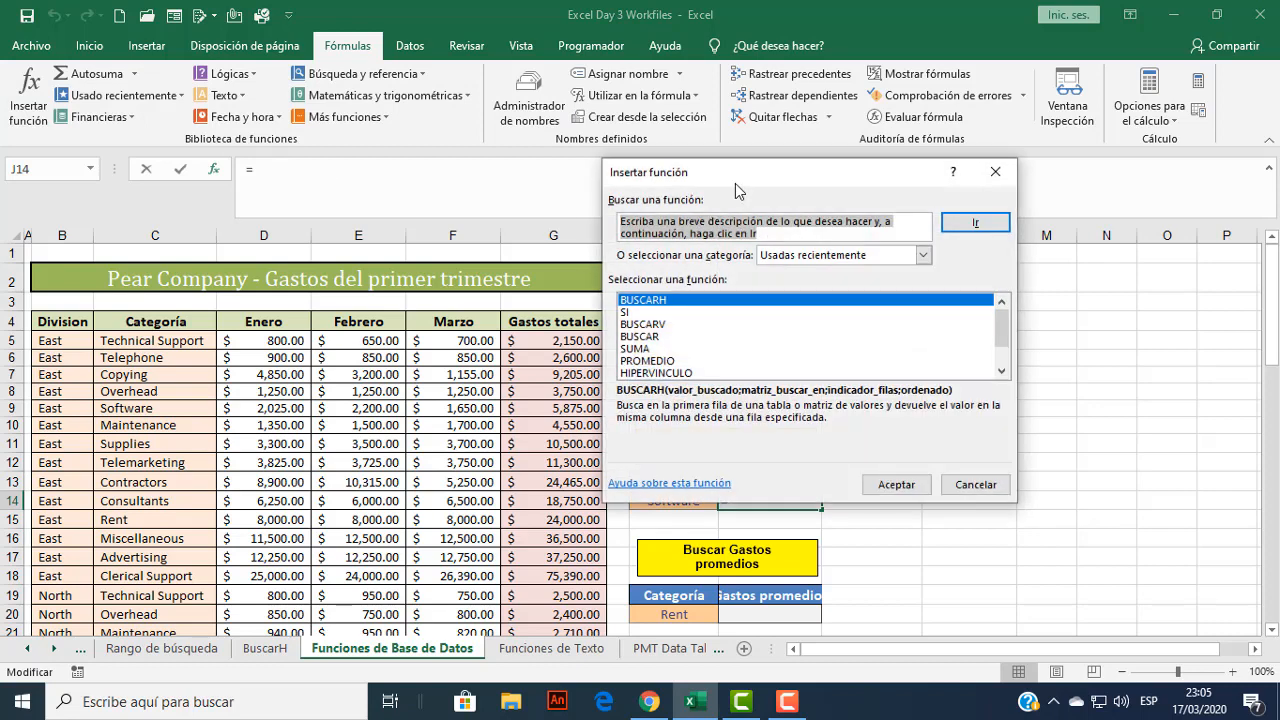
{"action": "left_click_drag", "start_coordinate": [747, 181], "coordinate": [690, 243]}
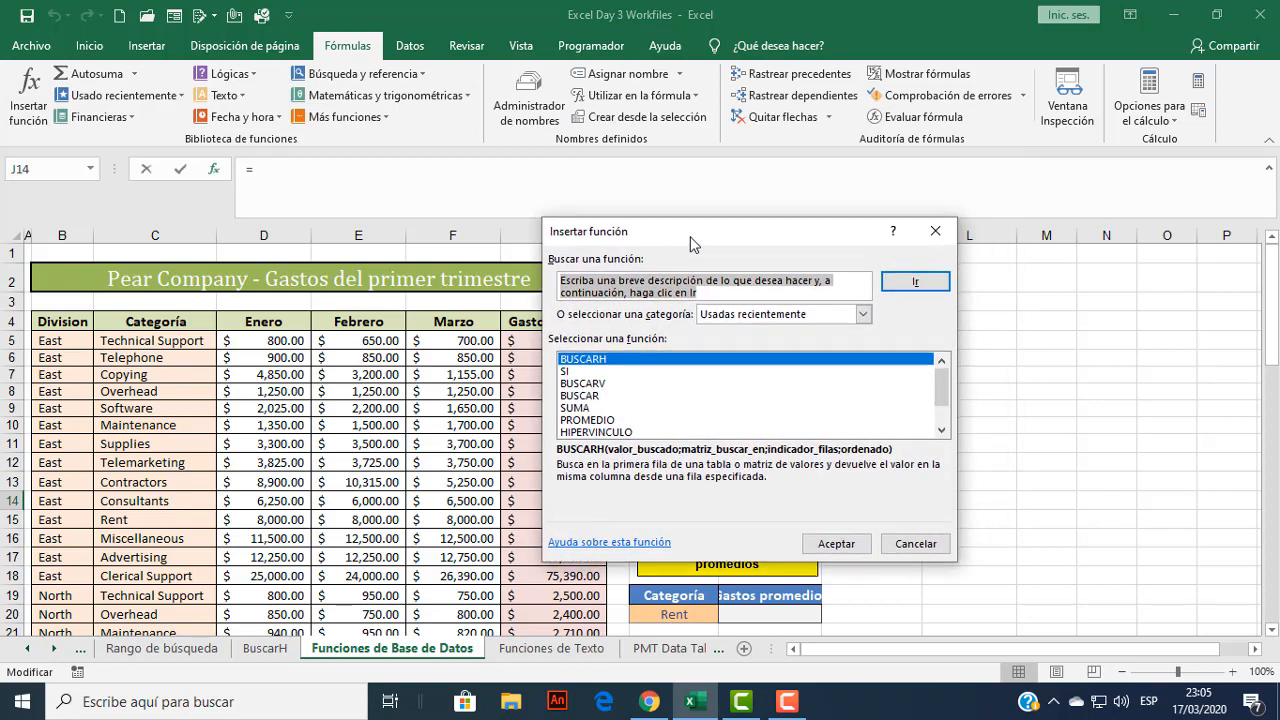
{"action": "left_click", "coordinate": [732, 289]}
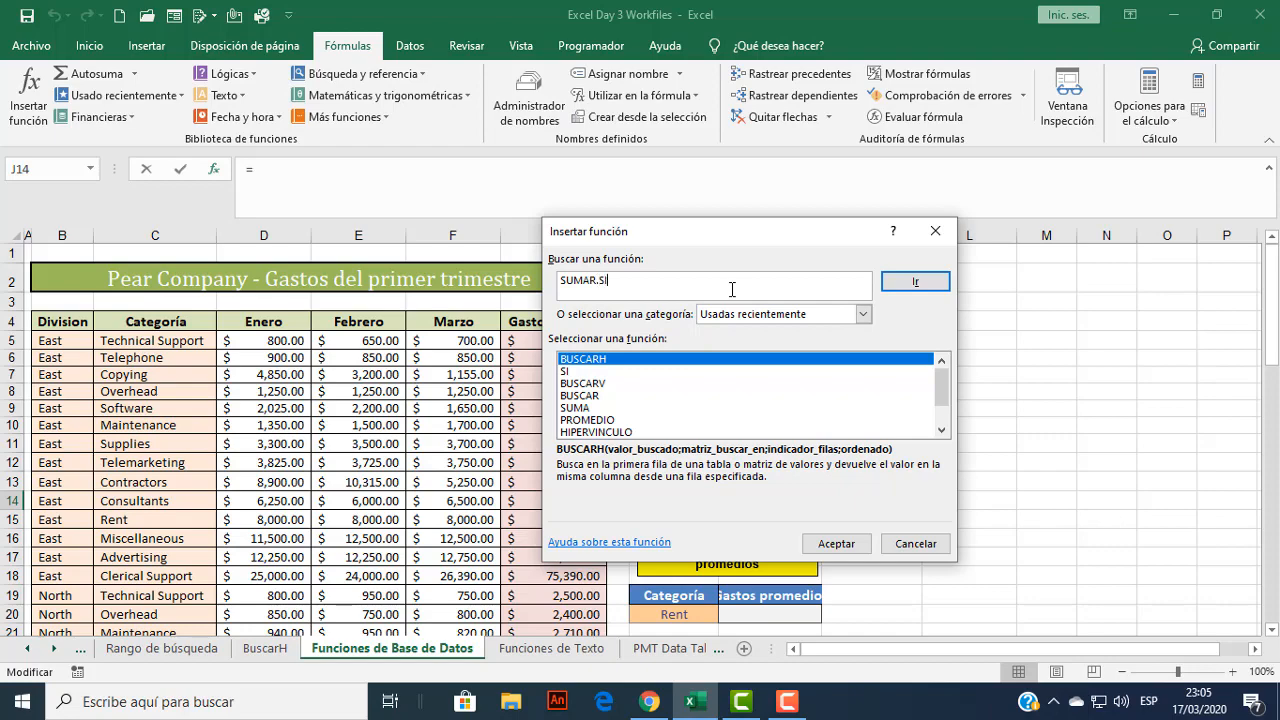
{"action": "left_click", "coordinate": [914, 283]}
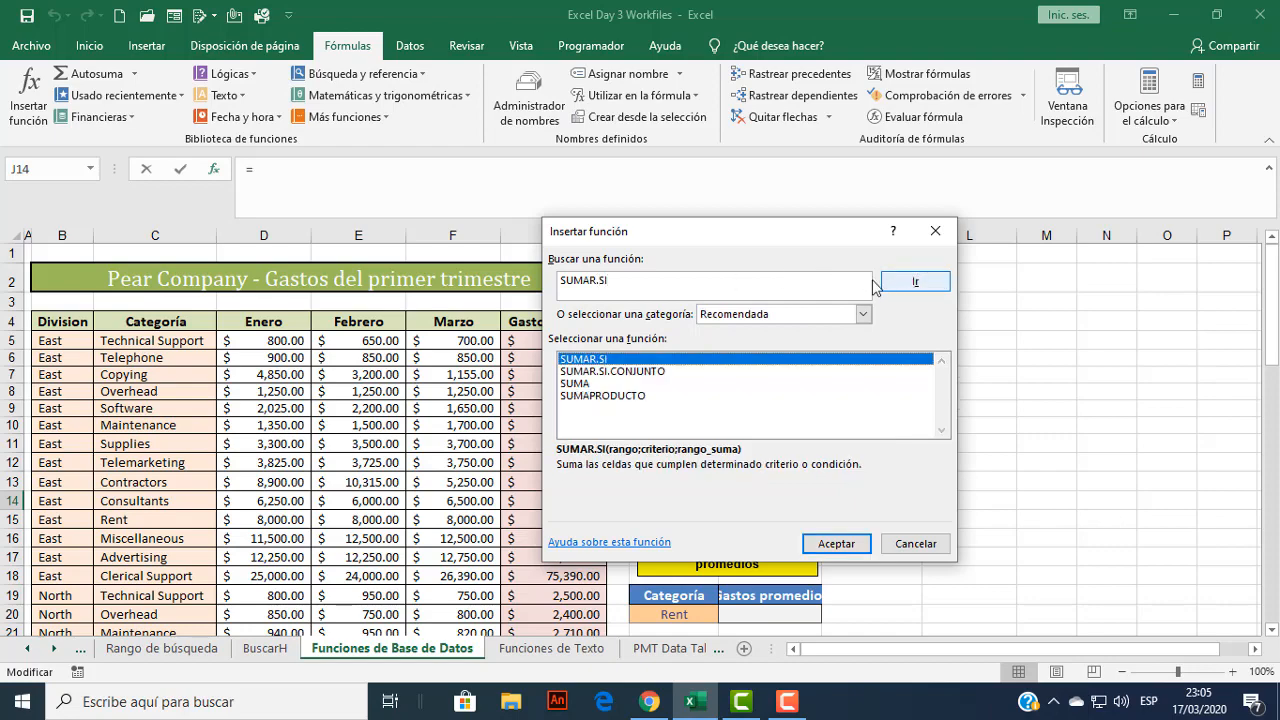
{"action": "left_click_drag", "start_coordinate": [773, 235], "coordinate": [1131, 207]}
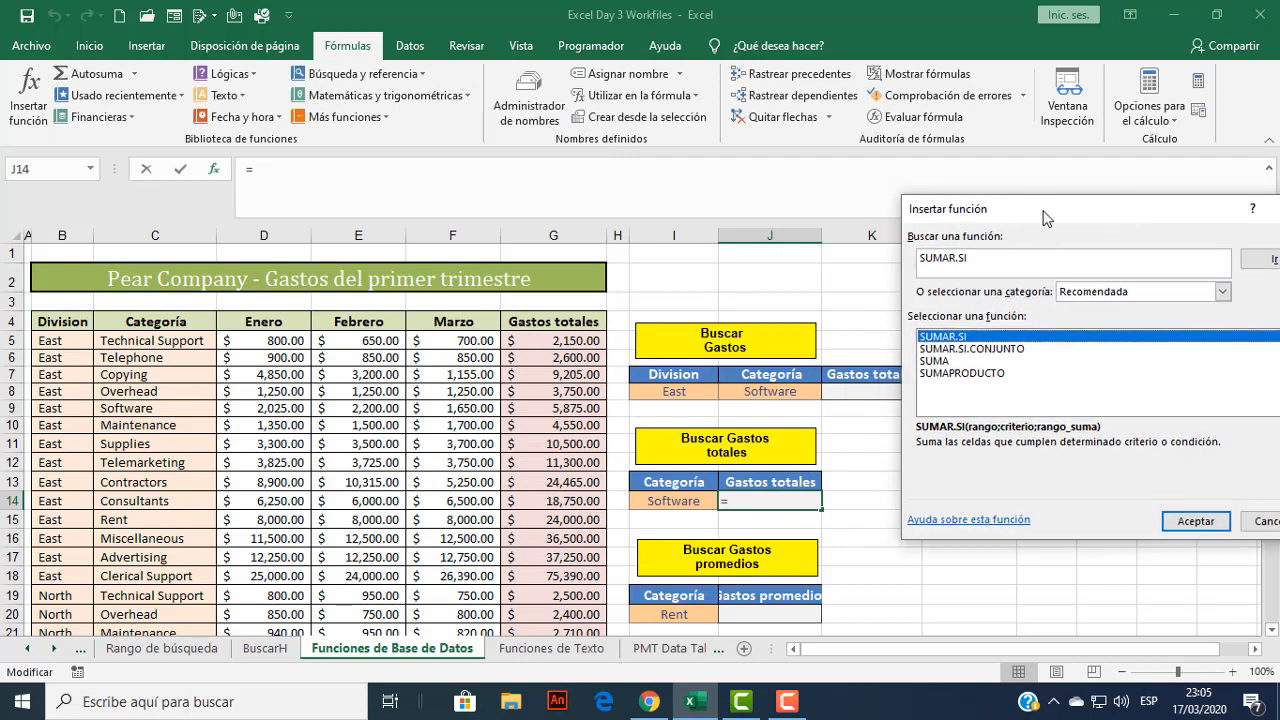
{"action": "left_click_drag", "start_coordinate": [1043, 213], "coordinate": [962, 186]}
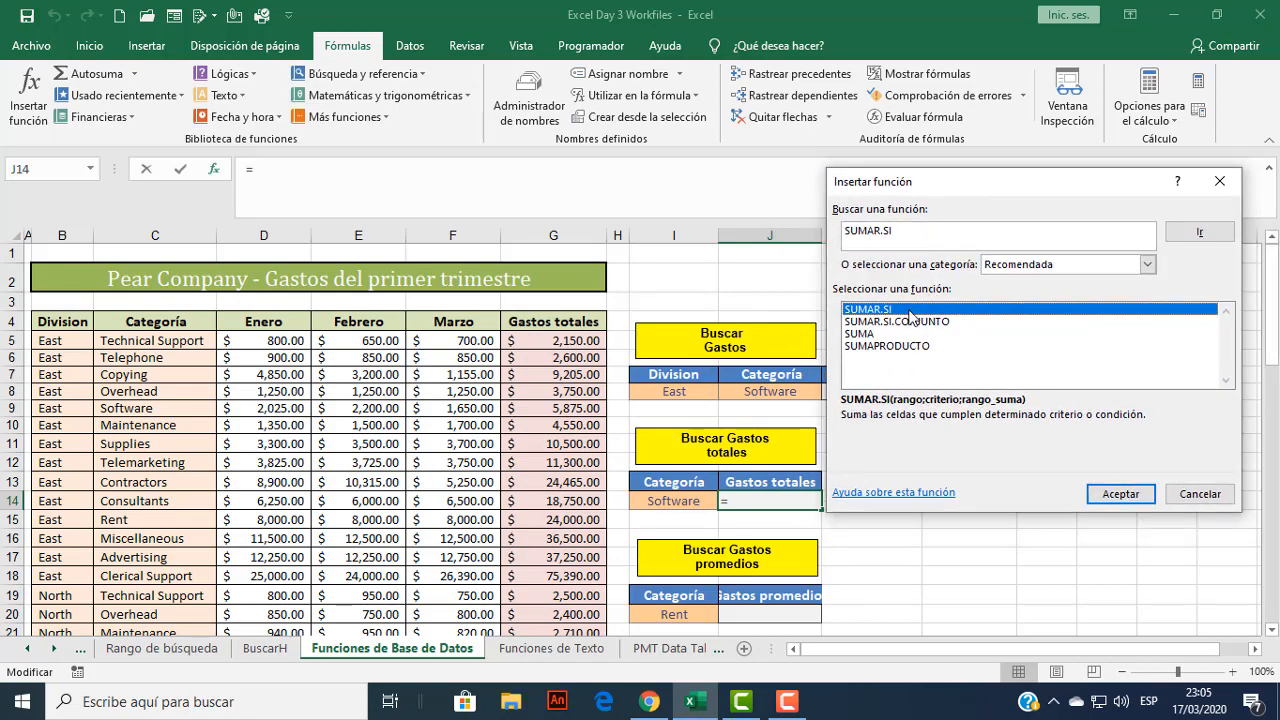
{"action": "left_click", "coordinate": [1110, 494]}
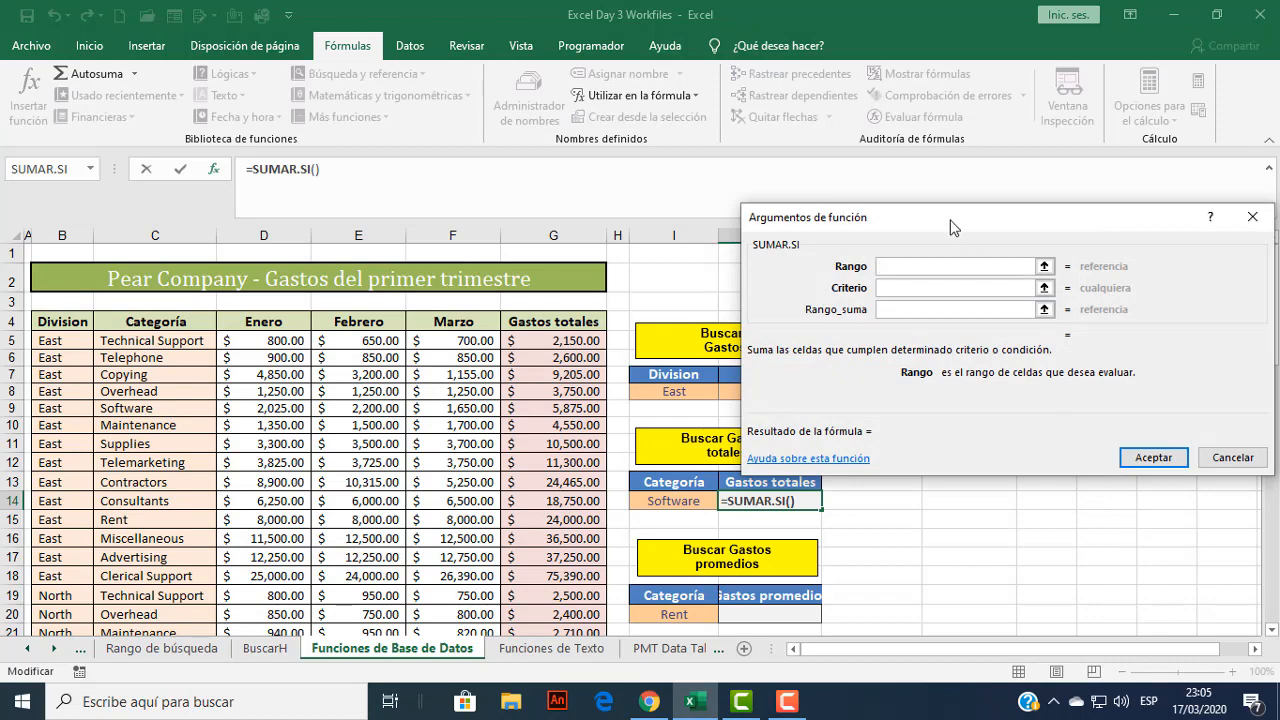
Set the SUMAR.SI Rango argument to the named range Categoría.
{"action": "left_click_drag", "start_coordinate": [953, 228], "coordinate": [1059, 281]}
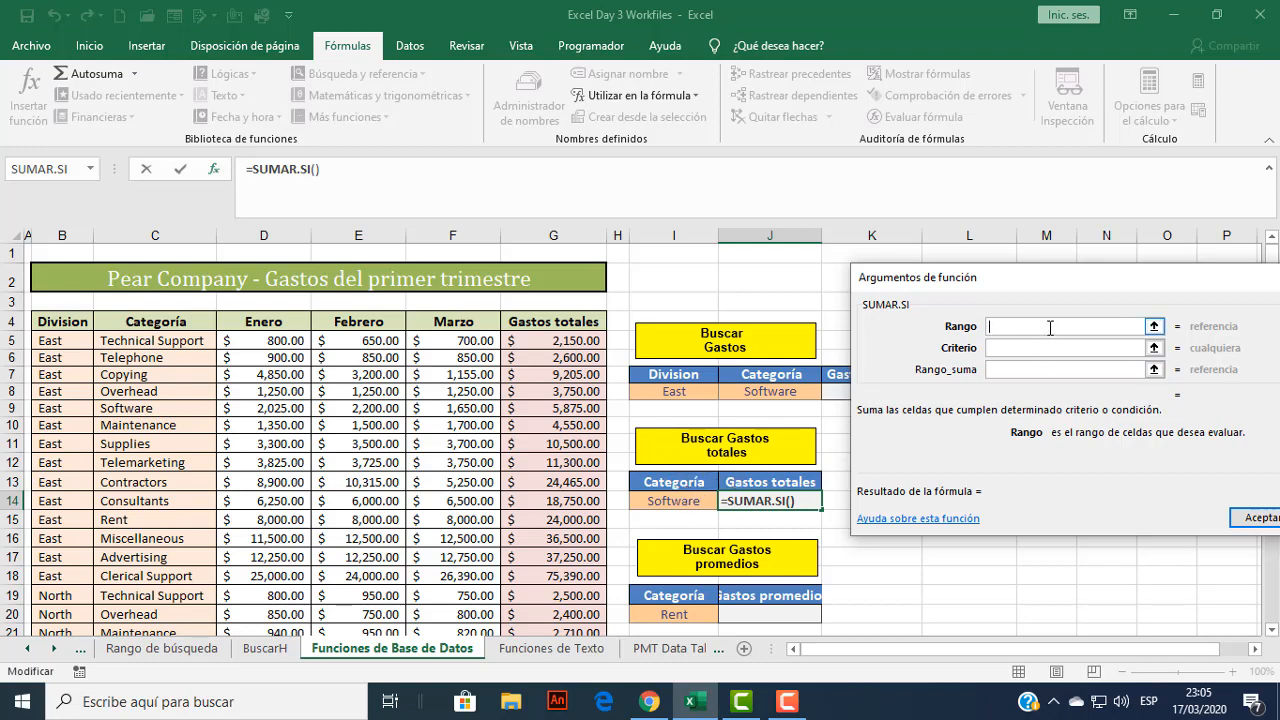
{"action": "left_click_drag", "start_coordinate": [1010, 271], "coordinate": [974, 262]}
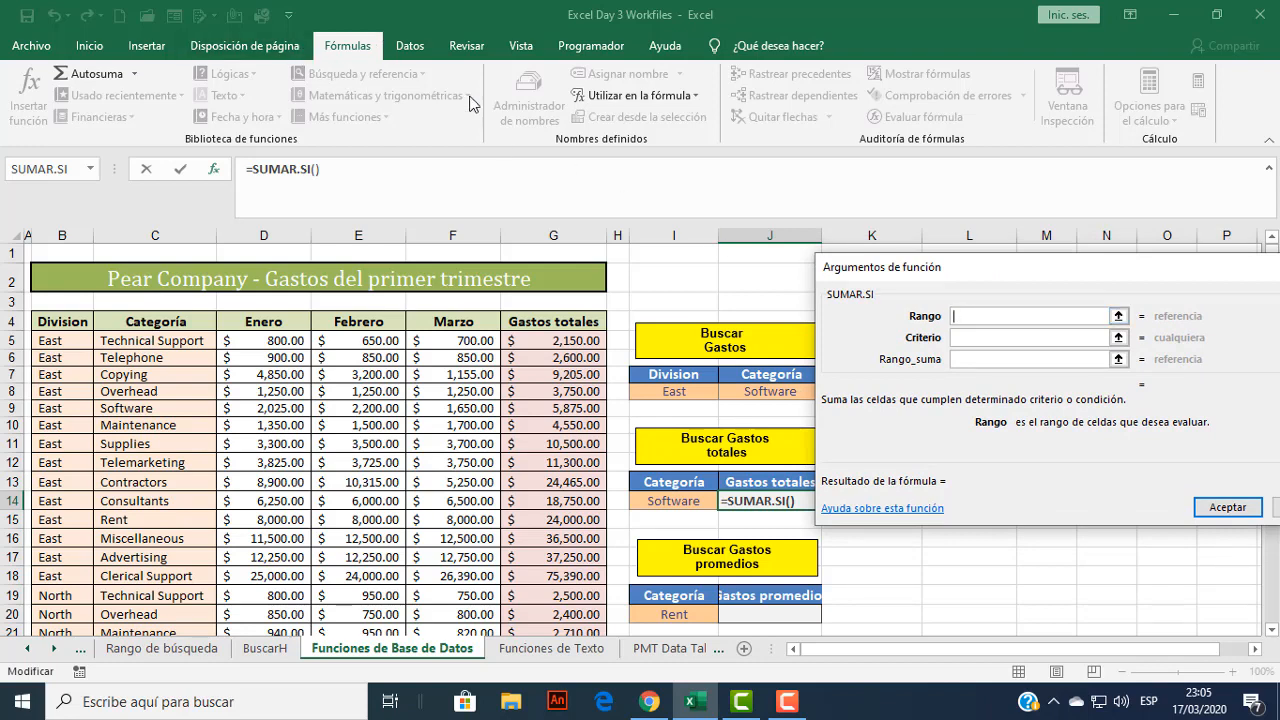
{"action": "left_click", "coordinate": [697, 96]}
{"action": "left_click", "coordinate": [697, 96]}
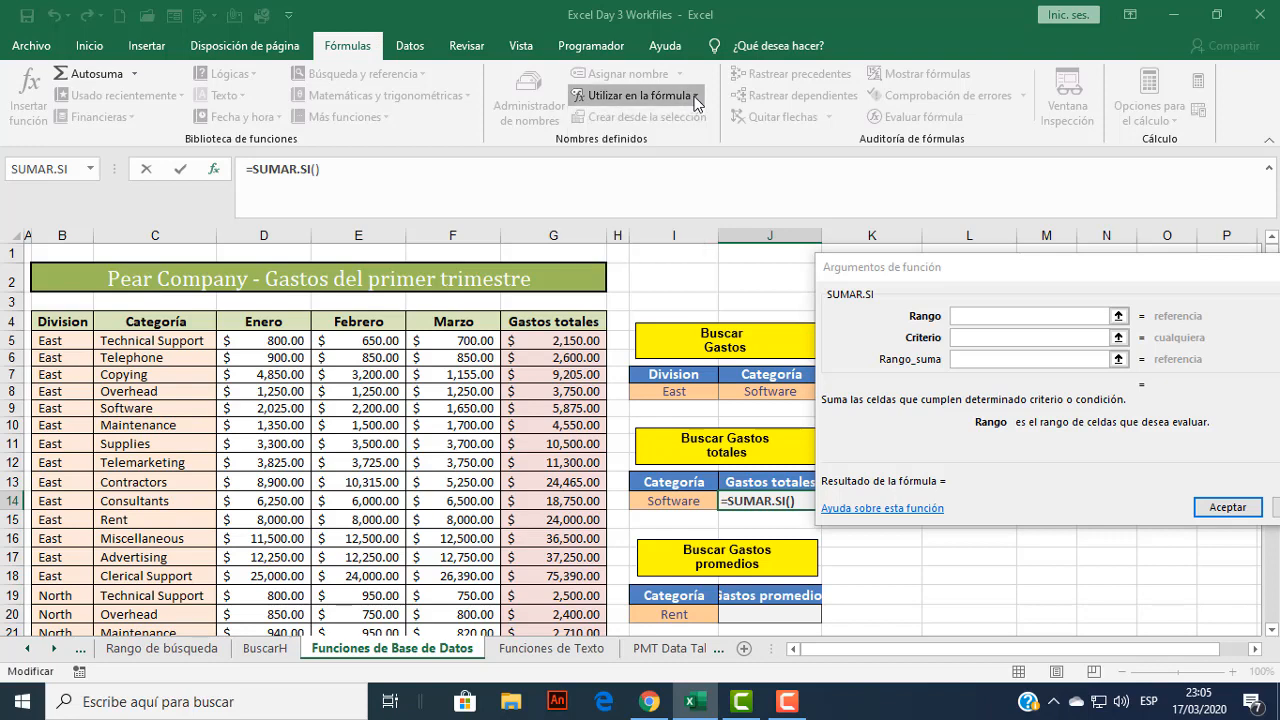
{"action": "left_click", "coordinate": [697, 96]}
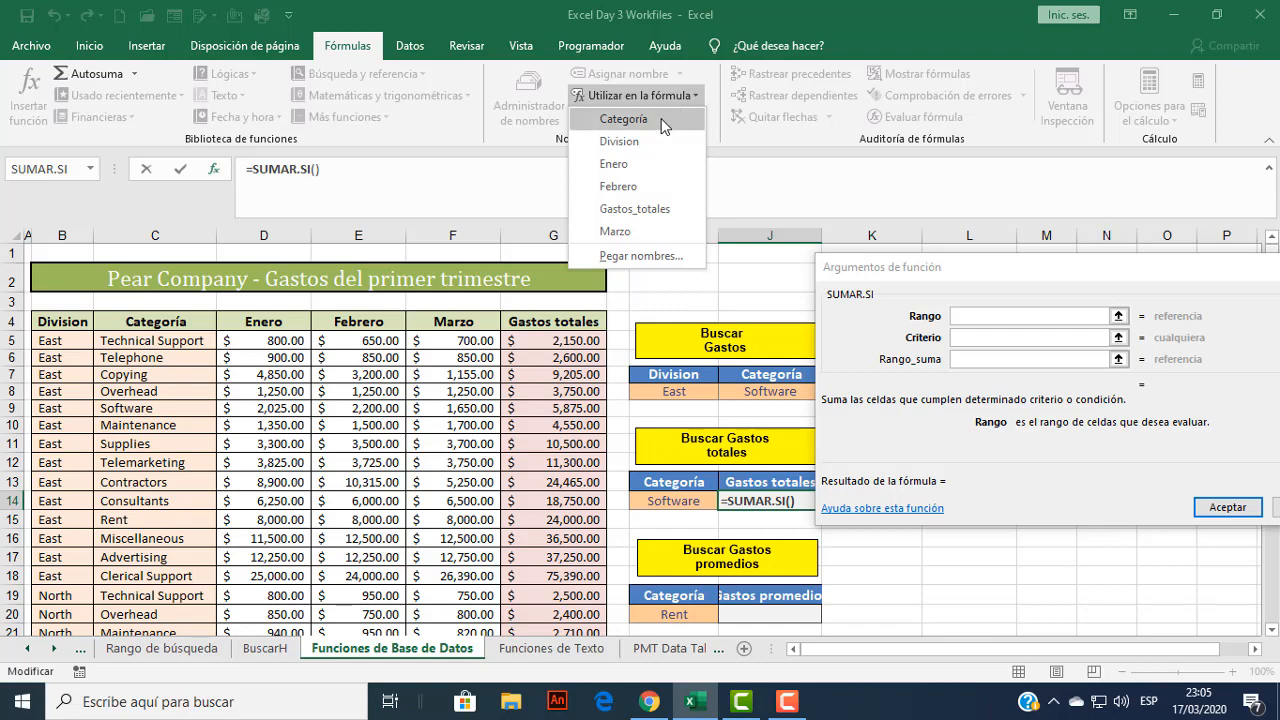
{"action": "left_click", "coordinate": [645, 123]}
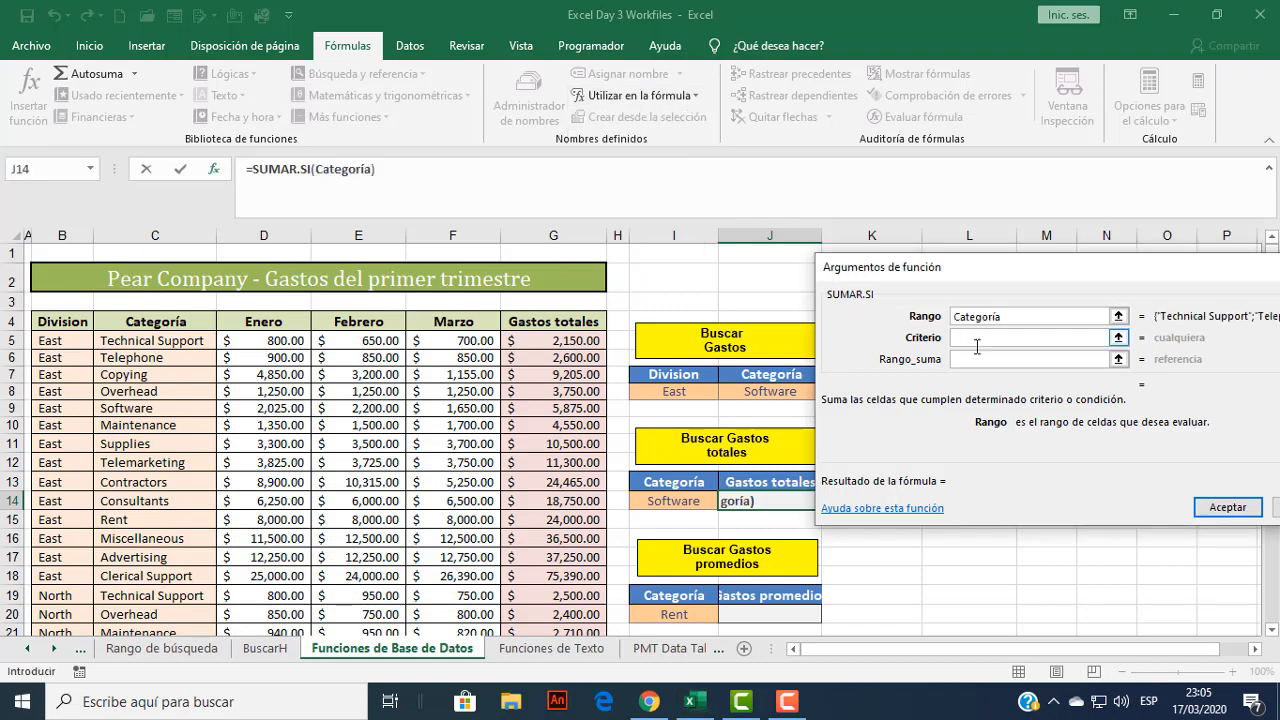
Set the SUMAR.SI Criterio argument to the absolute reference $I$14.
{"action": "left_click_drag", "start_coordinate": [993, 276], "coordinate": [870, 291]}
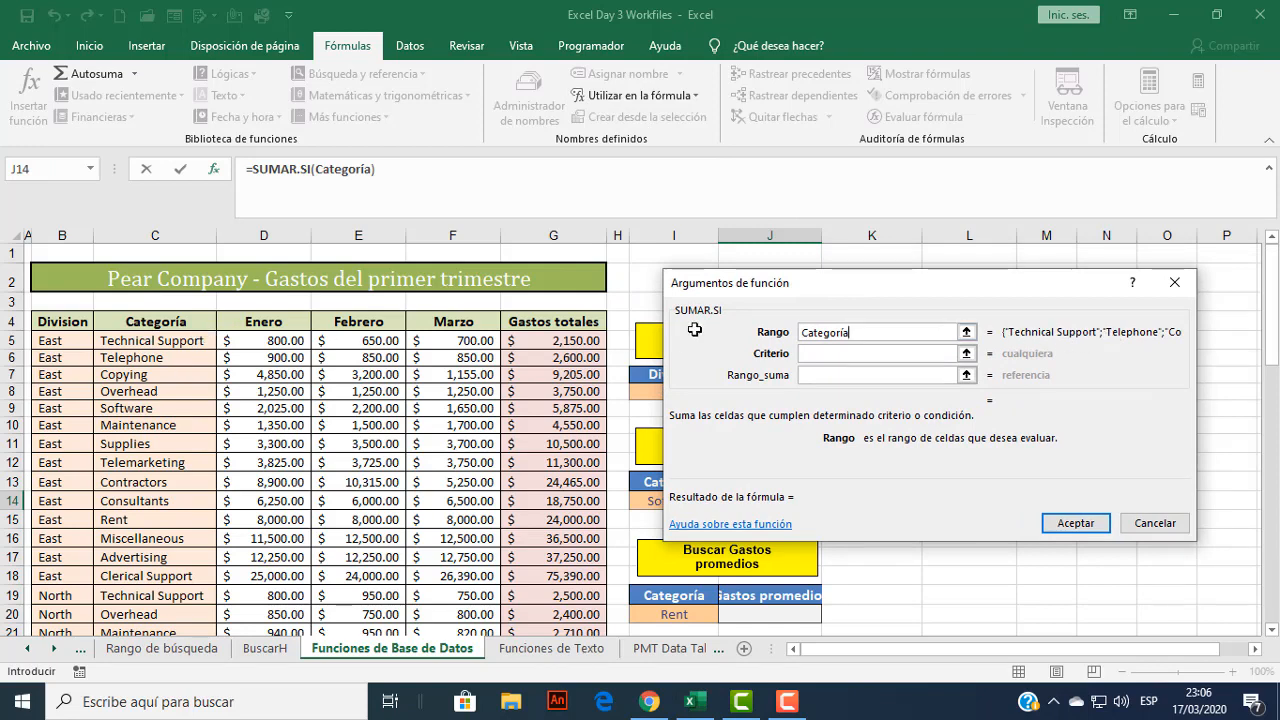
{"action": "left_click_drag", "start_coordinate": [988, 289], "coordinate": [1170, 286]}
{"action": "left_click", "coordinate": [1020, 350]}
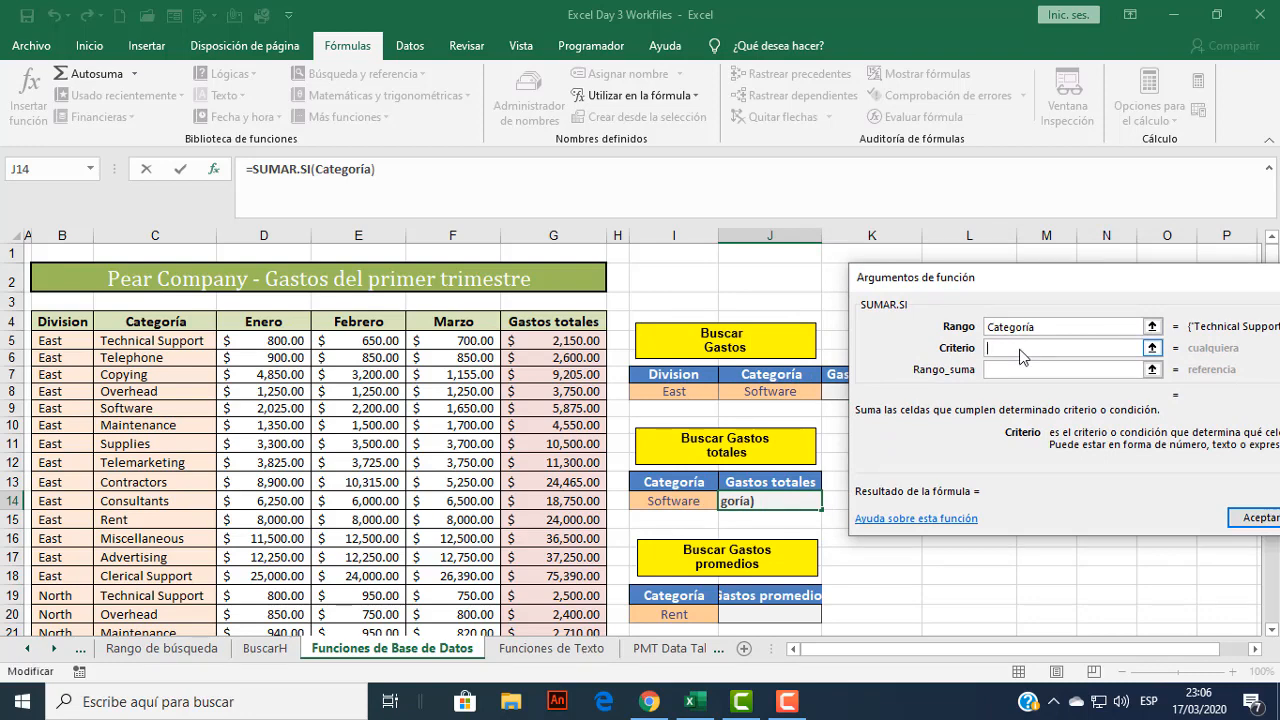
{"action": "left_click", "coordinate": [667, 500]}
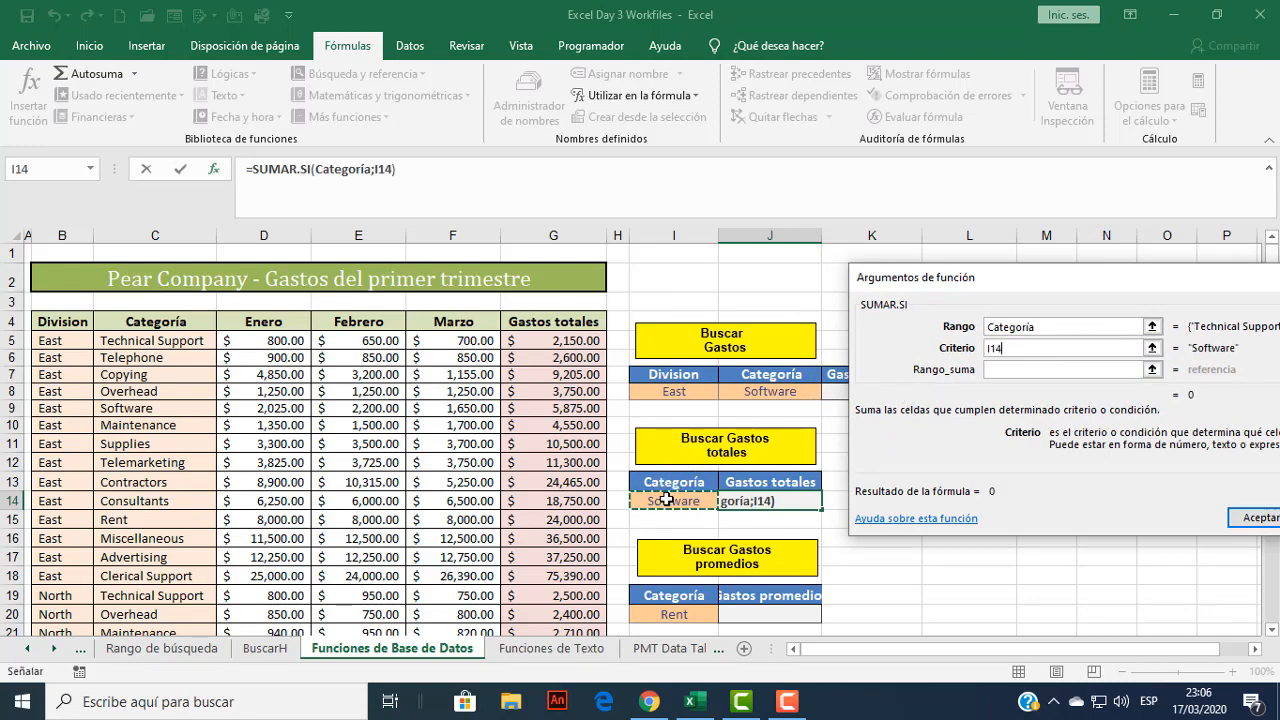
{"action": "key", "text": "F4"}
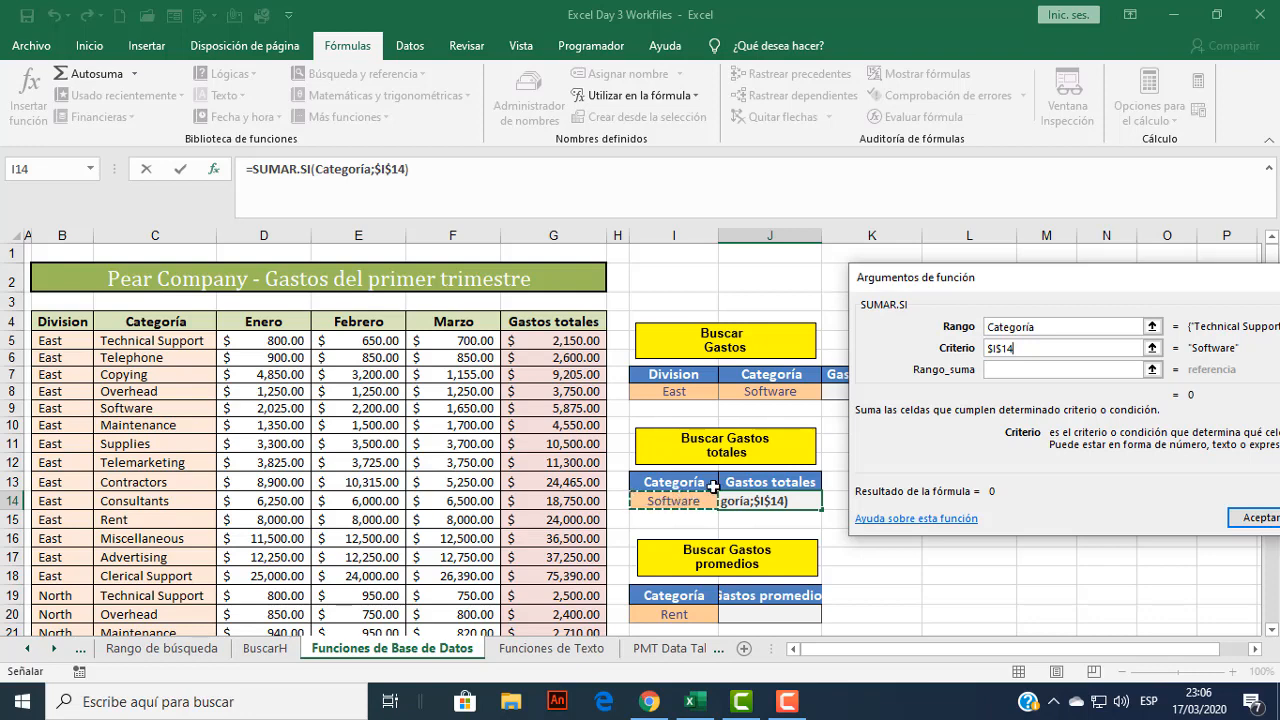
Set the Rango_suma argument to the named range Gastos_totales and accept the SUMAR.SI formula in J14.
{"action": "left_click", "coordinate": [1000, 369]}
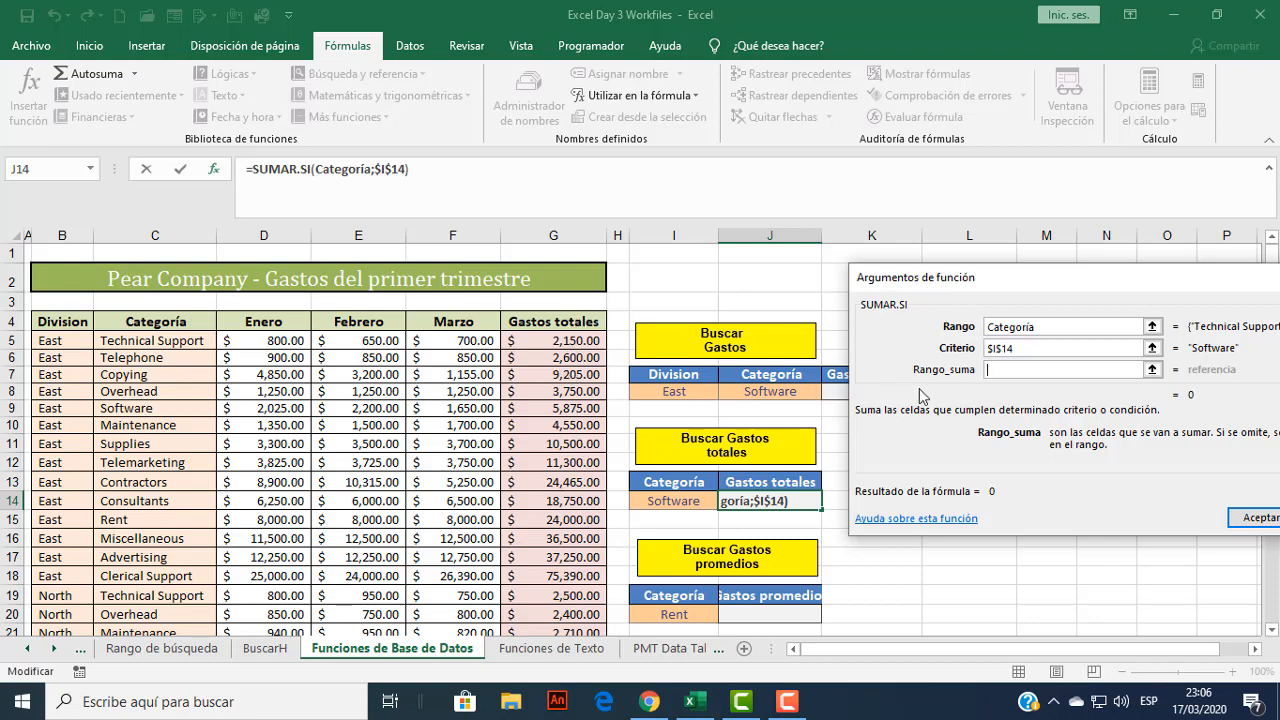
{"action": "left_click", "coordinate": [699, 92]}
{"action": "left_click", "coordinate": [640, 208]}
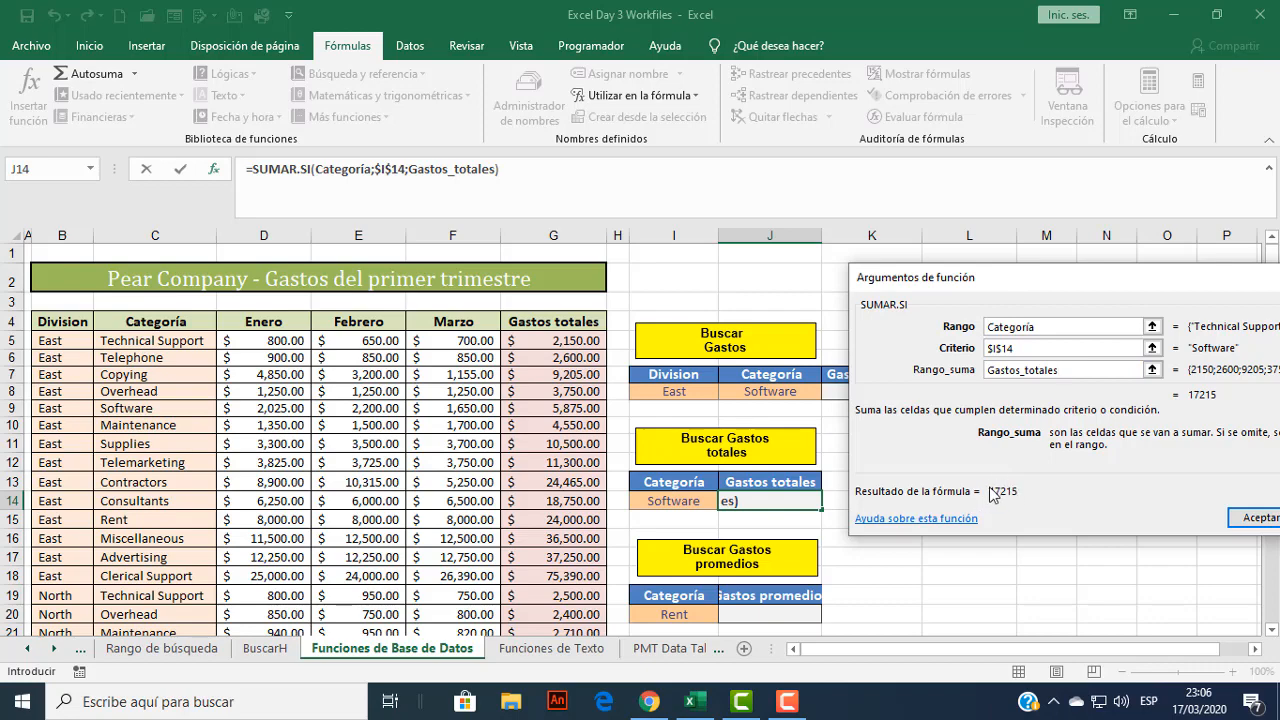
{"action": "left_click", "coordinate": [1059, 328]}
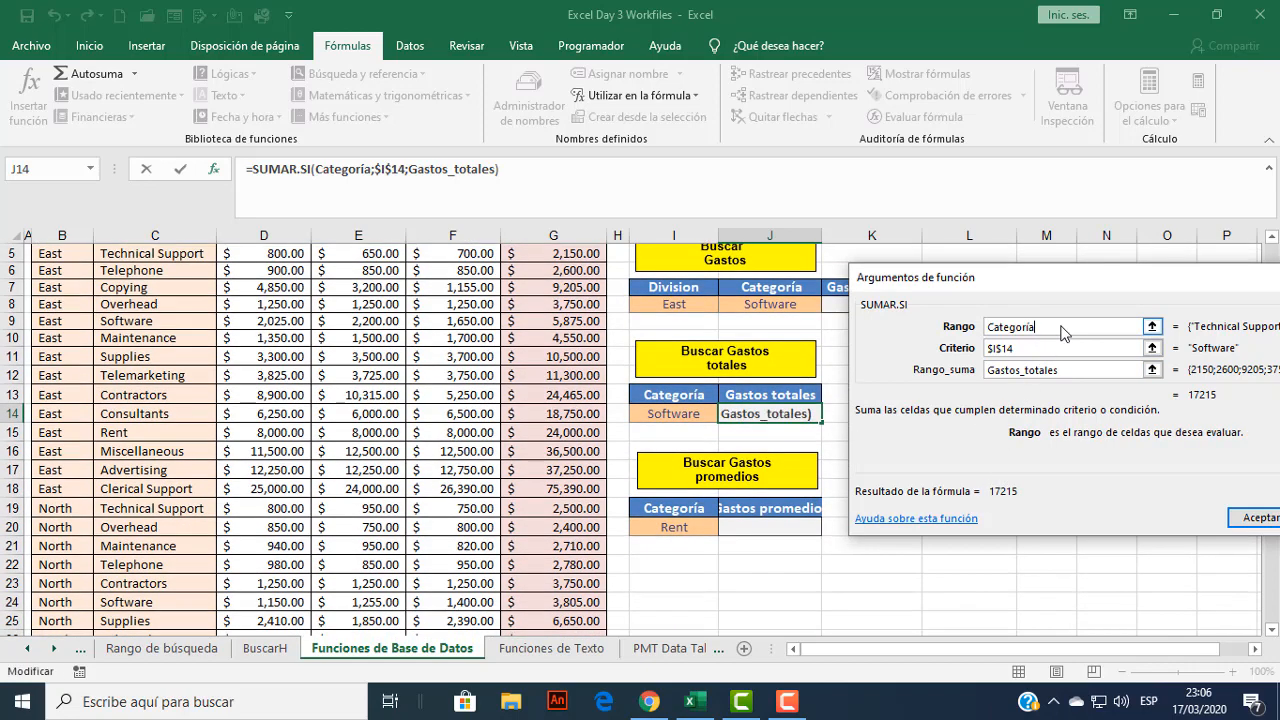
{"action": "scroll", "coordinate": [1013, 254], "scroll_direction": "up", "scroll_amount": 1}
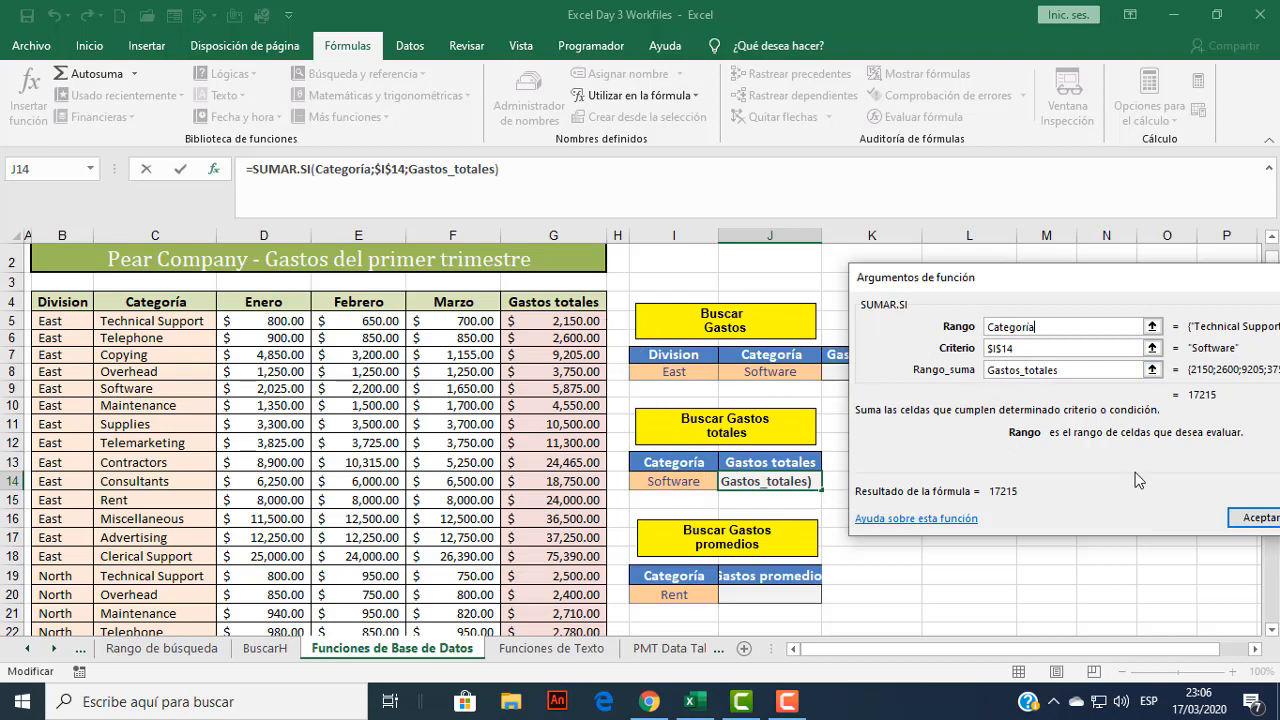
{"action": "left_click", "coordinate": [1245, 520]}
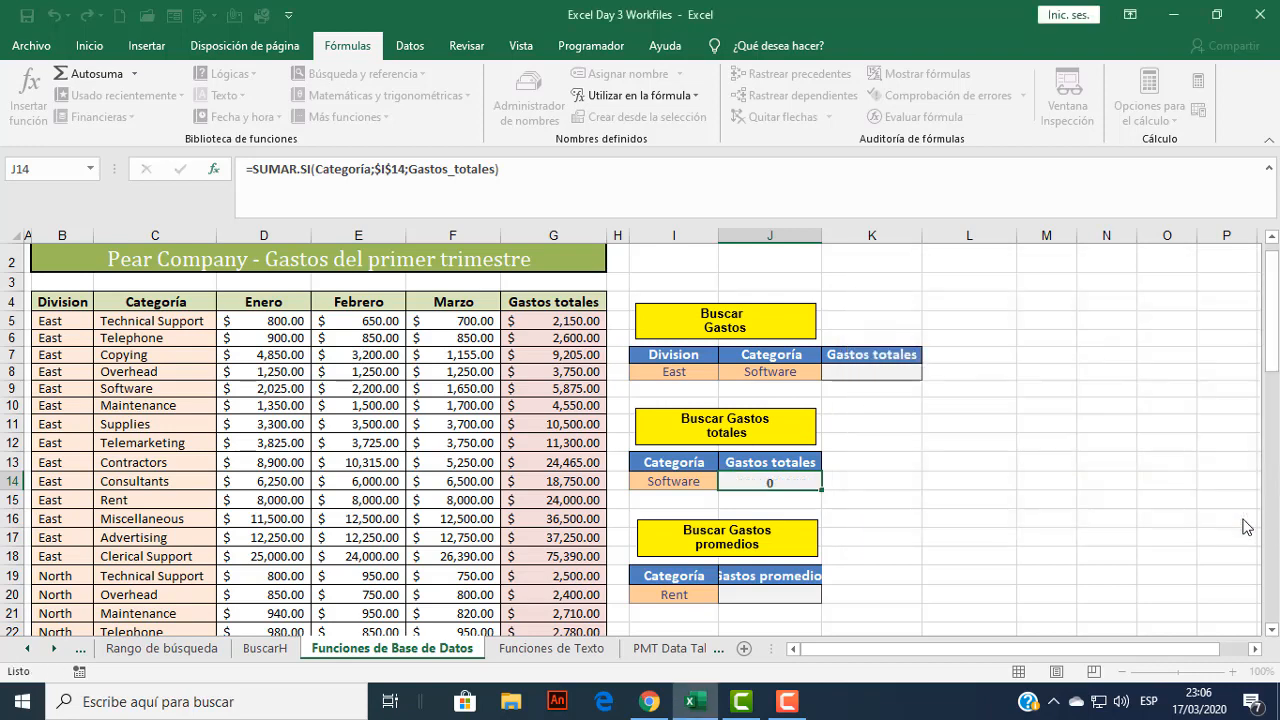
{"action": "left_click", "coordinate": [956, 514]}
{"action": "left_click", "coordinate": [796, 488]}
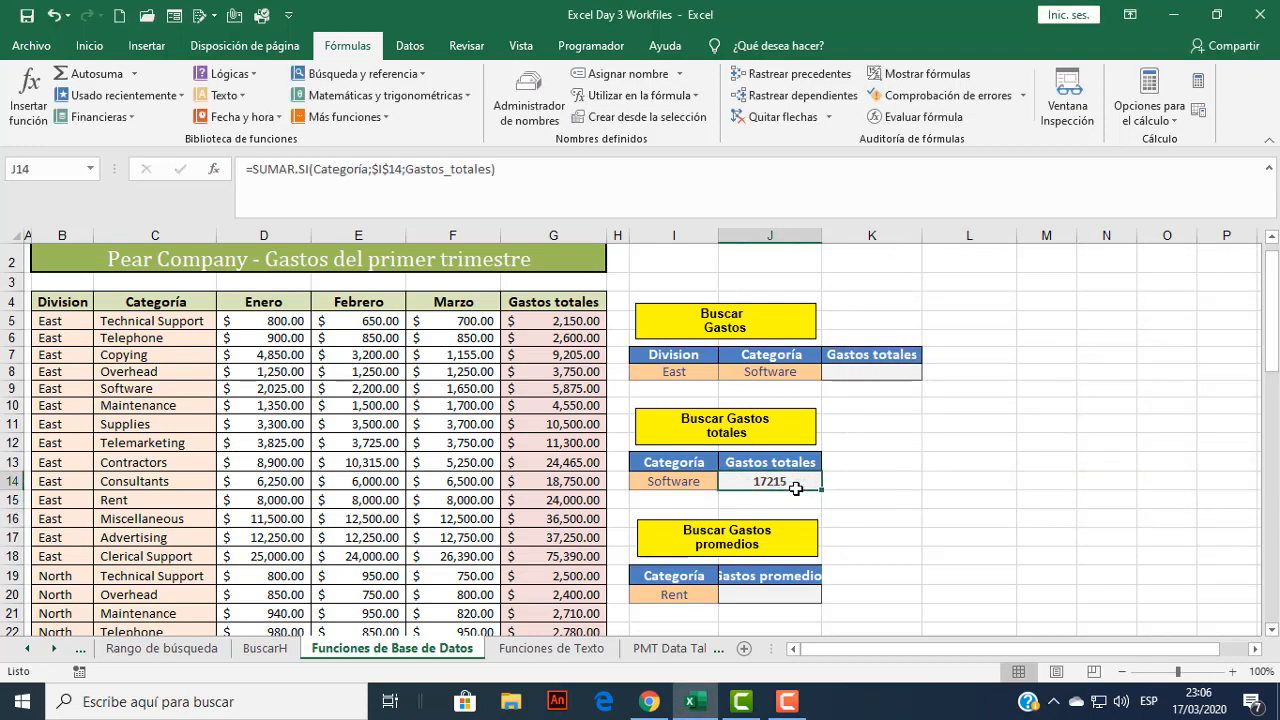
Copy the currency formatting from G5 in the Gastos totales column to J14.
{"action": "left_click", "coordinate": [576, 328]}
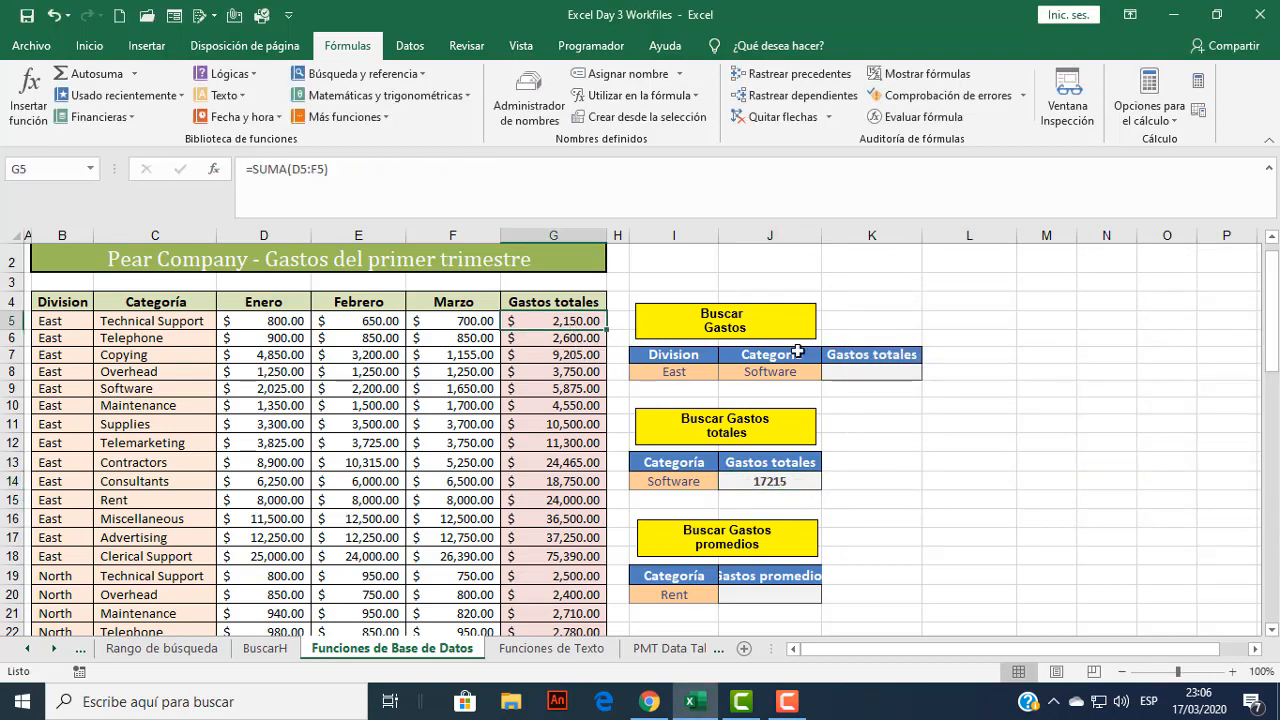
{"action": "left_click", "coordinate": [89, 45]}
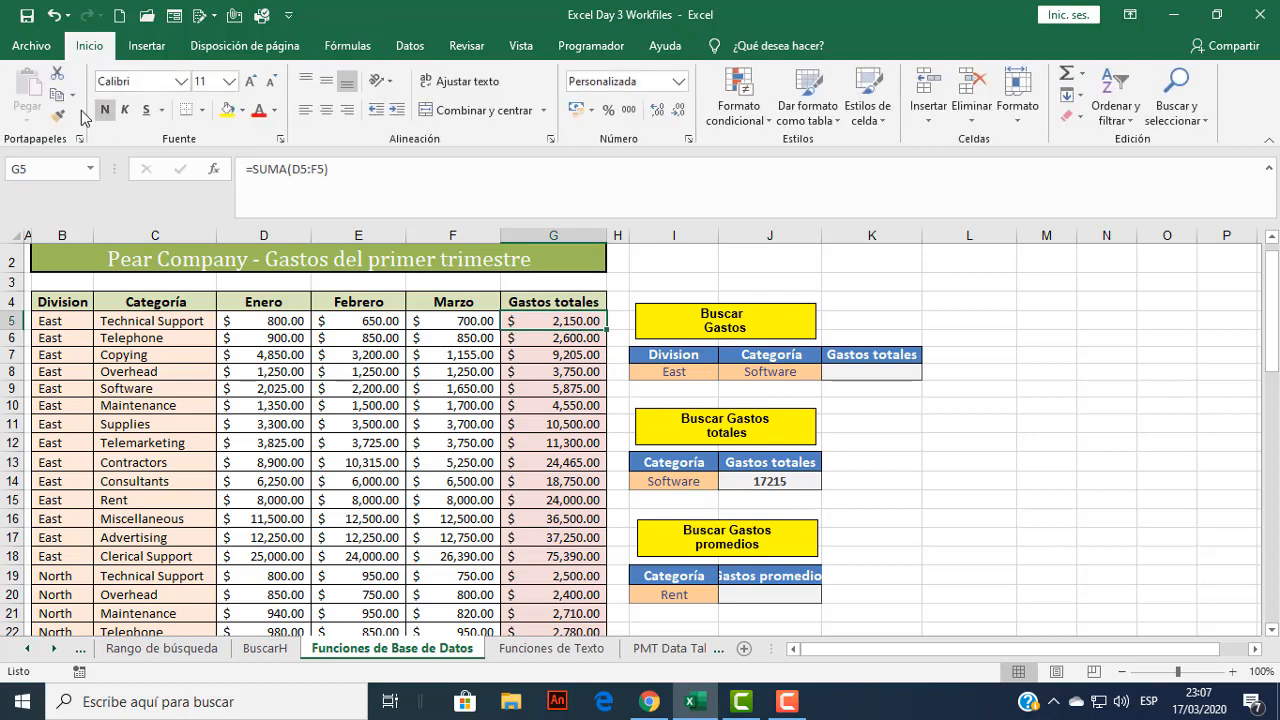
{"action": "left_click", "coordinate": [60, 116]}
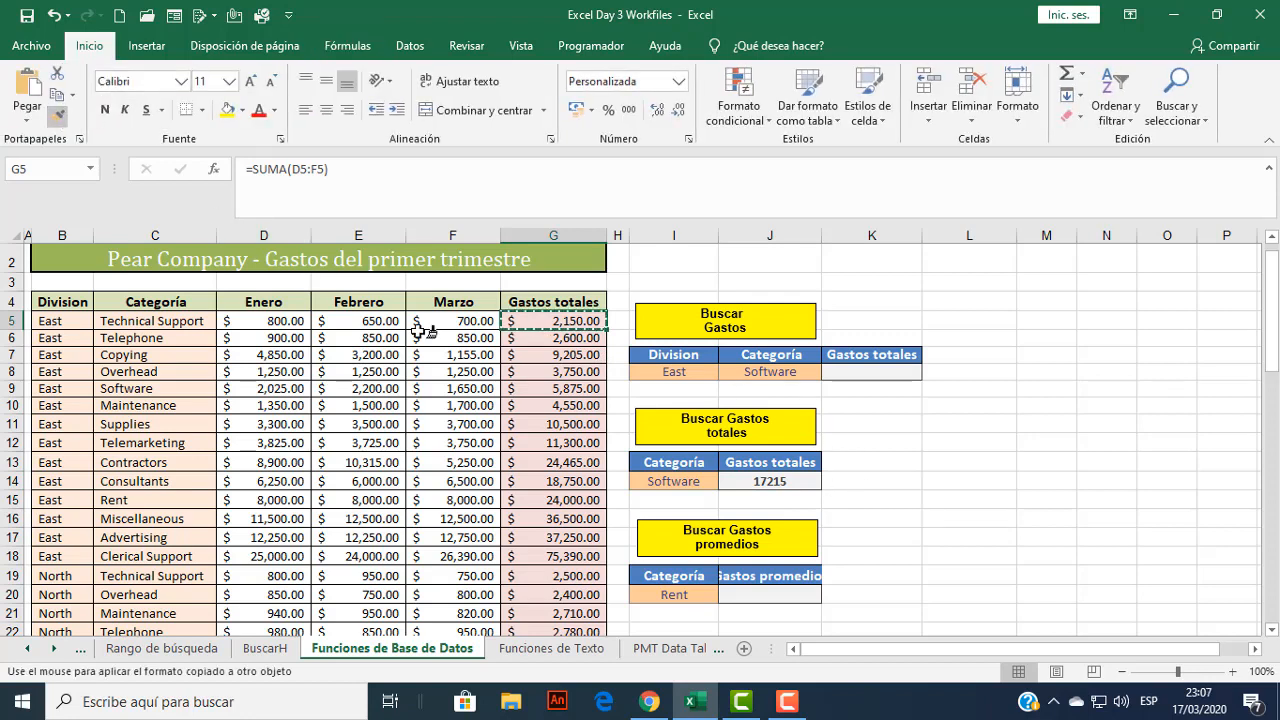
{"action": "left_click", "coordinate": [757, 483]}
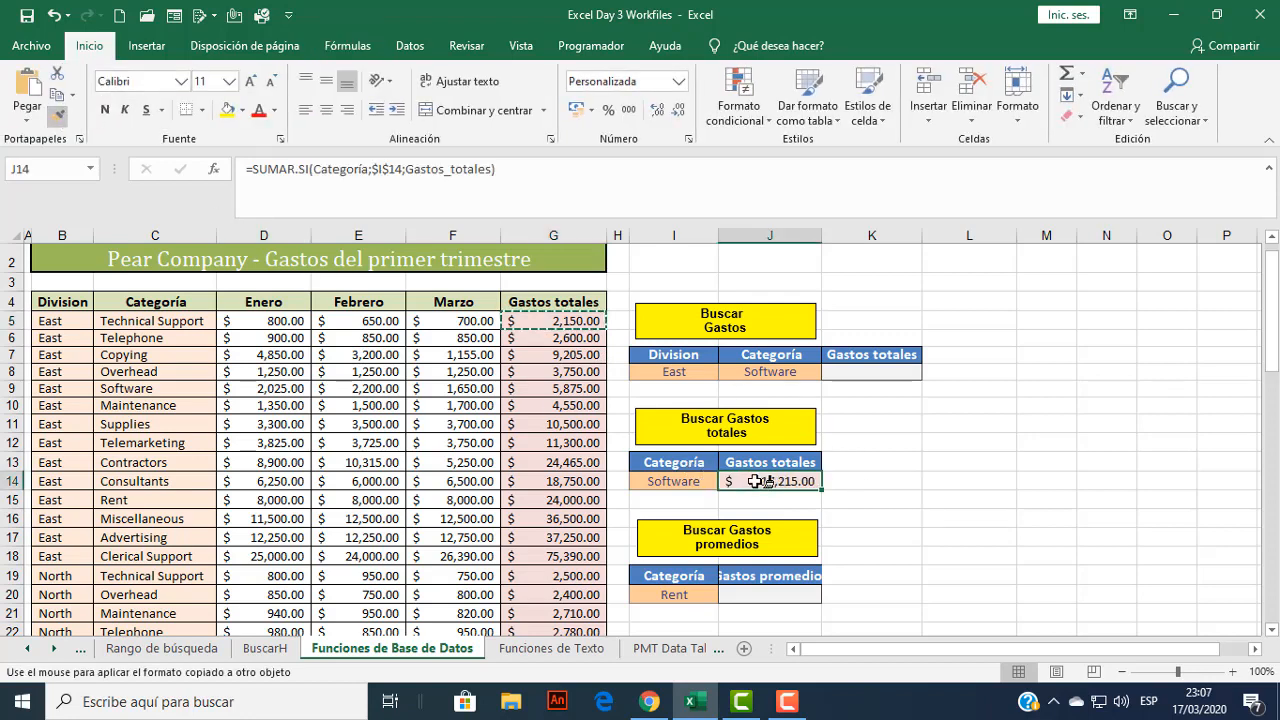
{"action": "left_click", "coordinate": [876, 479]}
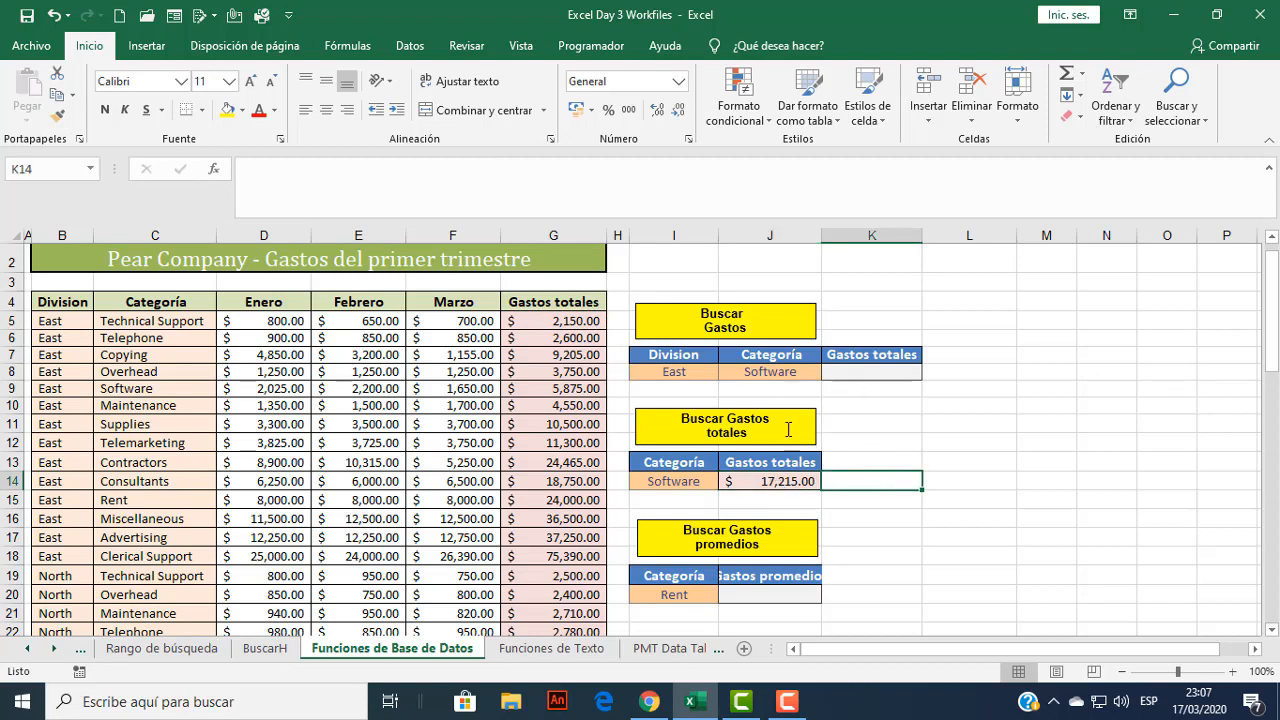
Change the category criterion in I14 to Copying to test the SUMAR.SI formula.
{"action": "left_click", "coordinate": [772, 487]}
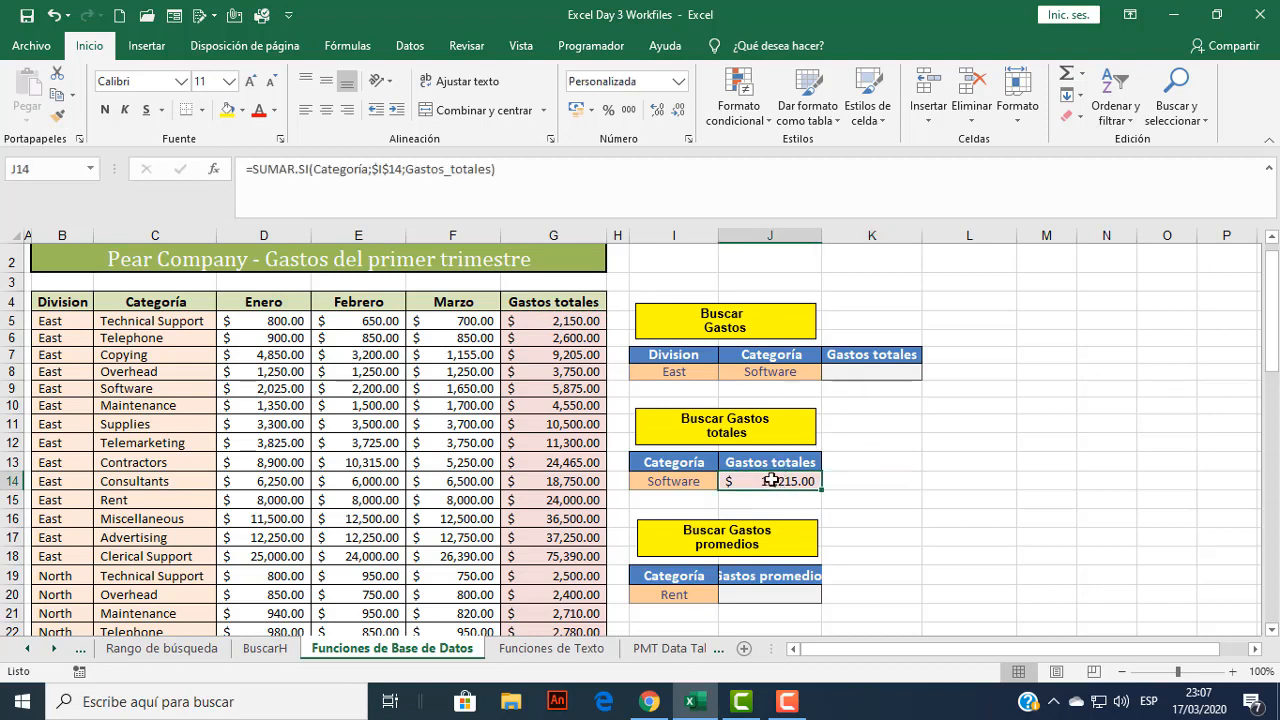
{"action": "left_click", "coordinate": [680, 481]}
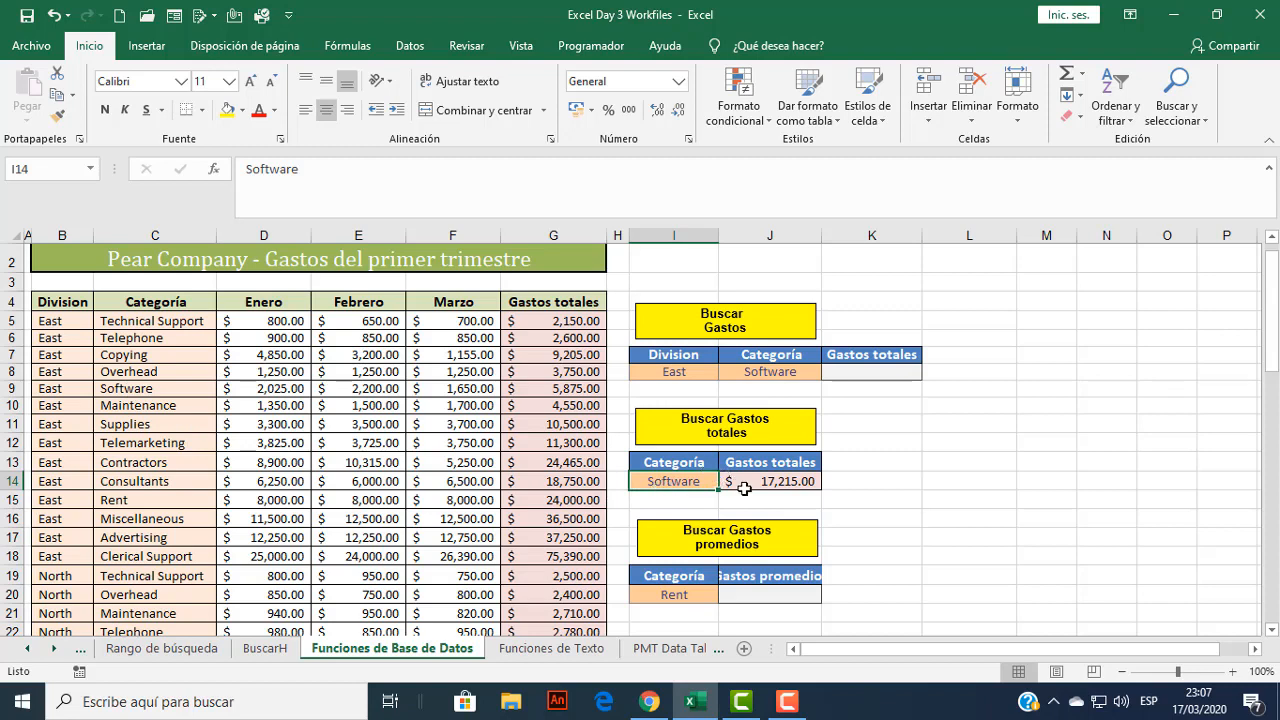
{"action": "left_click", "coordinate": [705, 497]}
{"action": "left_click", "coordinate": [698, 483]}
{"action": "type", "text": "c"}
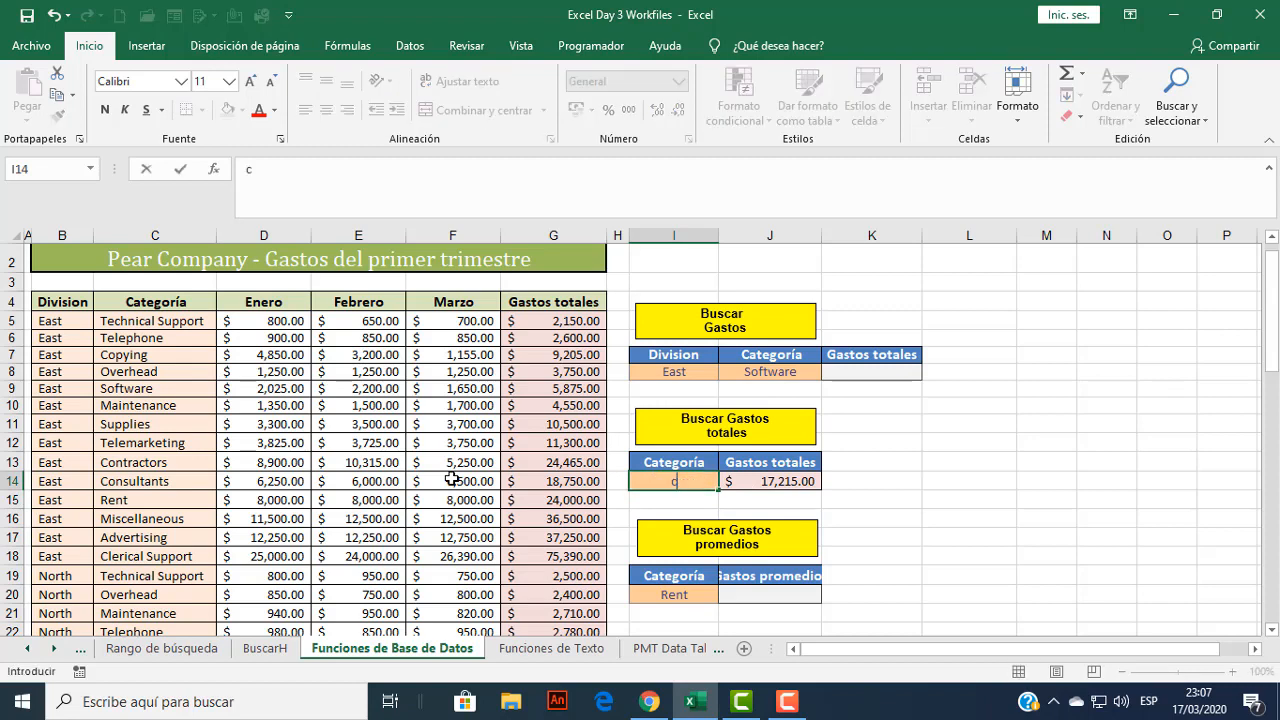
{"action": "type", "text": "OP"}
{"action": "key", "text": "BackSpace"}
{"action": "key", "text": "BackSpace"}
{"action": "key", "text": "BackSpace"}
{"action": "type", "text": "Copyn"}
{"action": "key", "text": "BackSpace"}
{"action": "type", "text": "ing"}
{"action": "key", "text": "Return"}
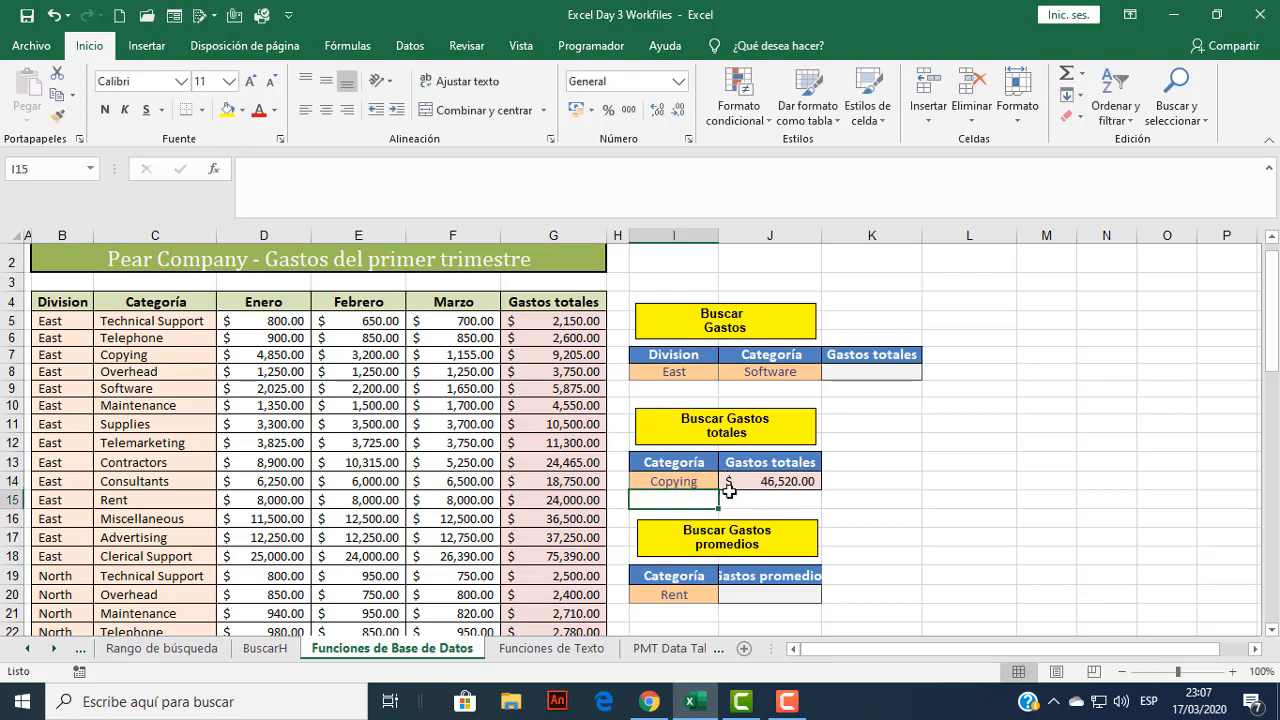
Change the category criterion in I14 to Rent.
{"action": "scroll", "coordinate": [761, 493], "scroll_direction": "up", "scroll_amount": 1}
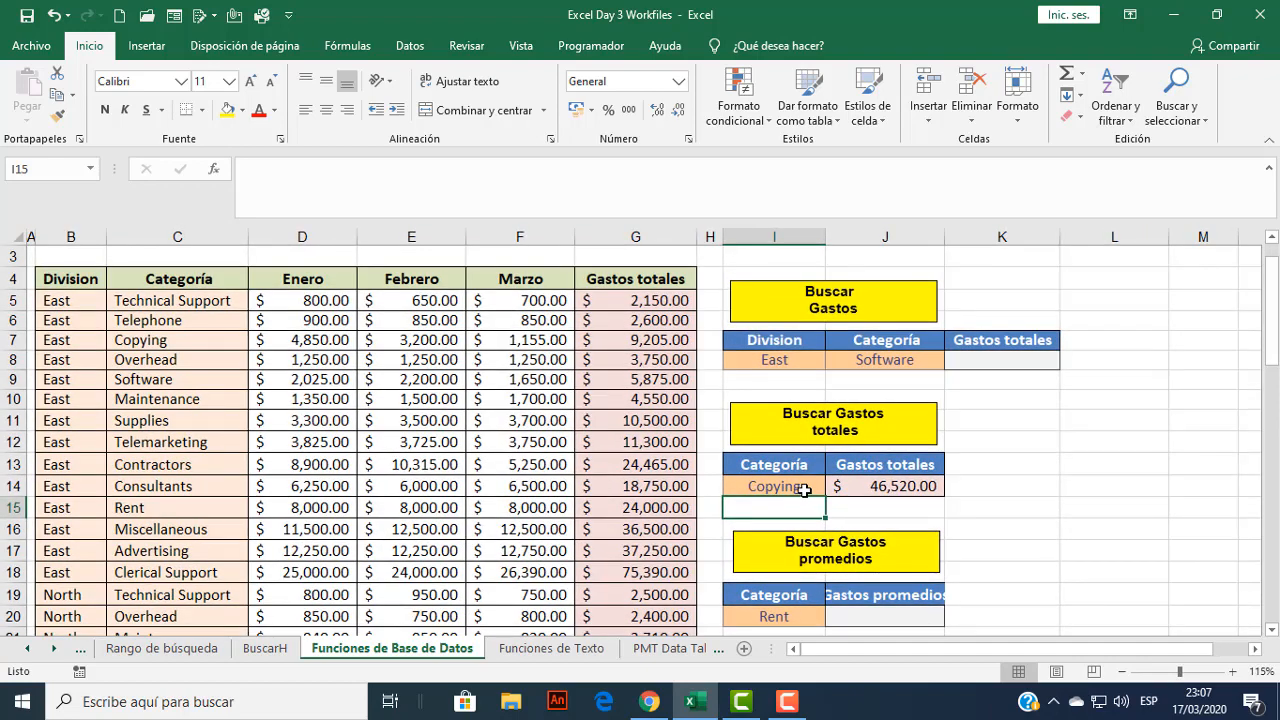
{"action": "left_click", "coordinate": [804, 489]}
{"action": "type", "text": "Rent"}
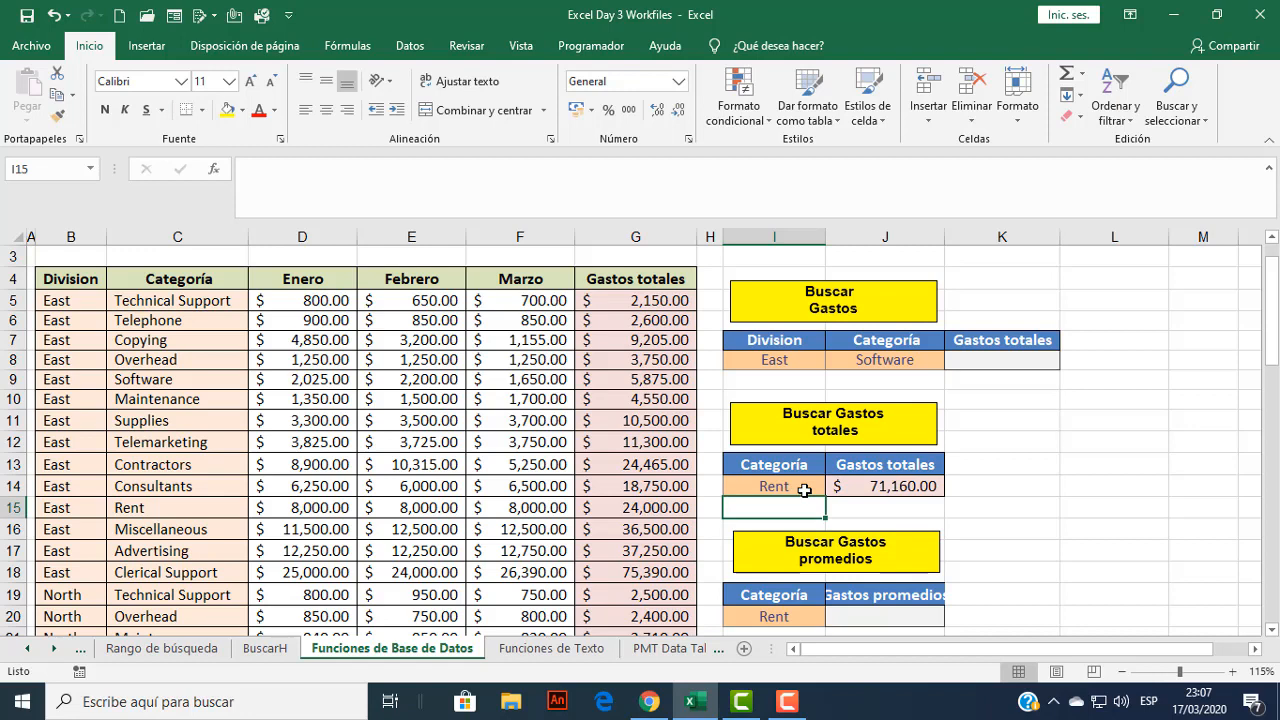
Change the category criterion in I14 to Software.
{"action": "left_click", "coordinate": [797, 479]}
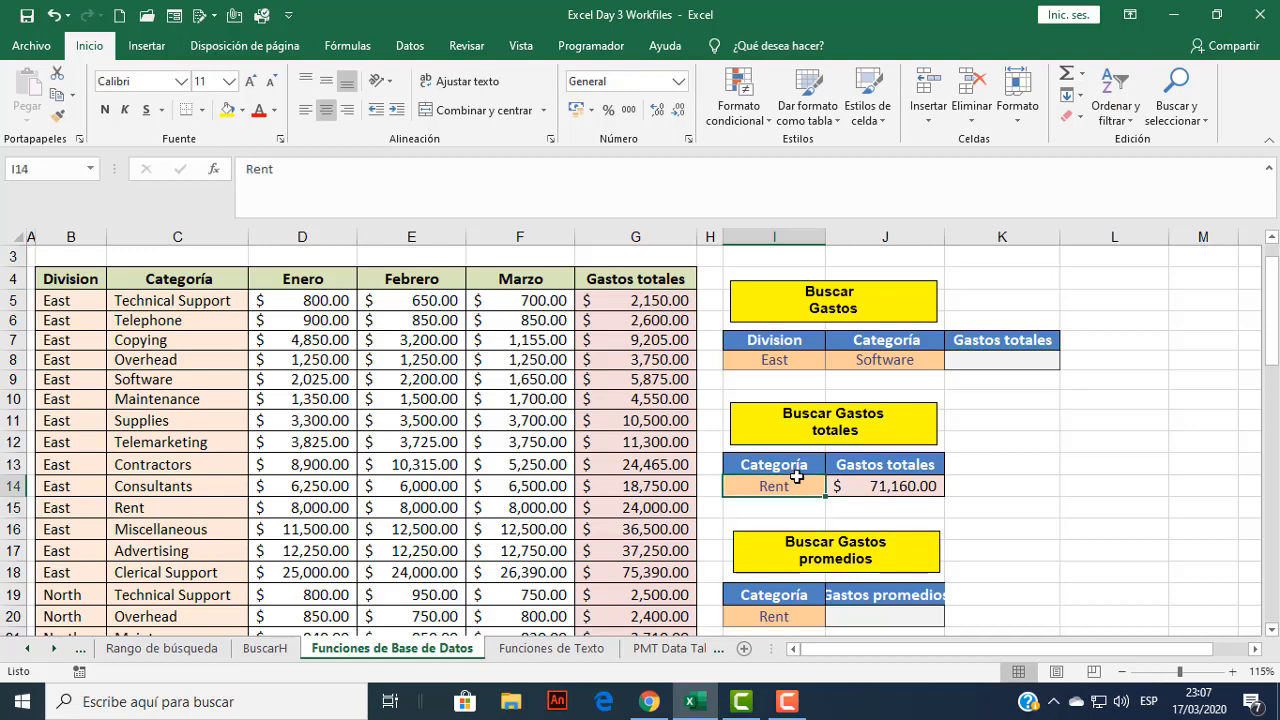
{"action": "type", "text": "Software"}
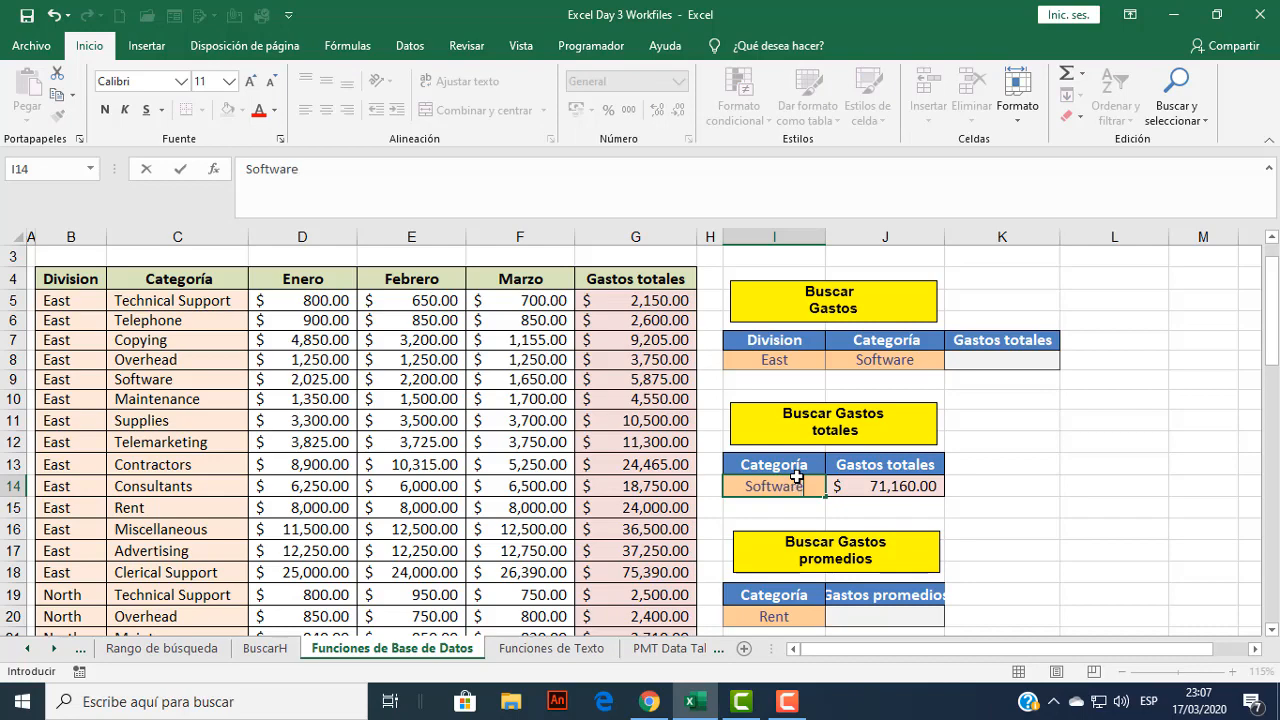
{"action": "key", "text": "Return"}
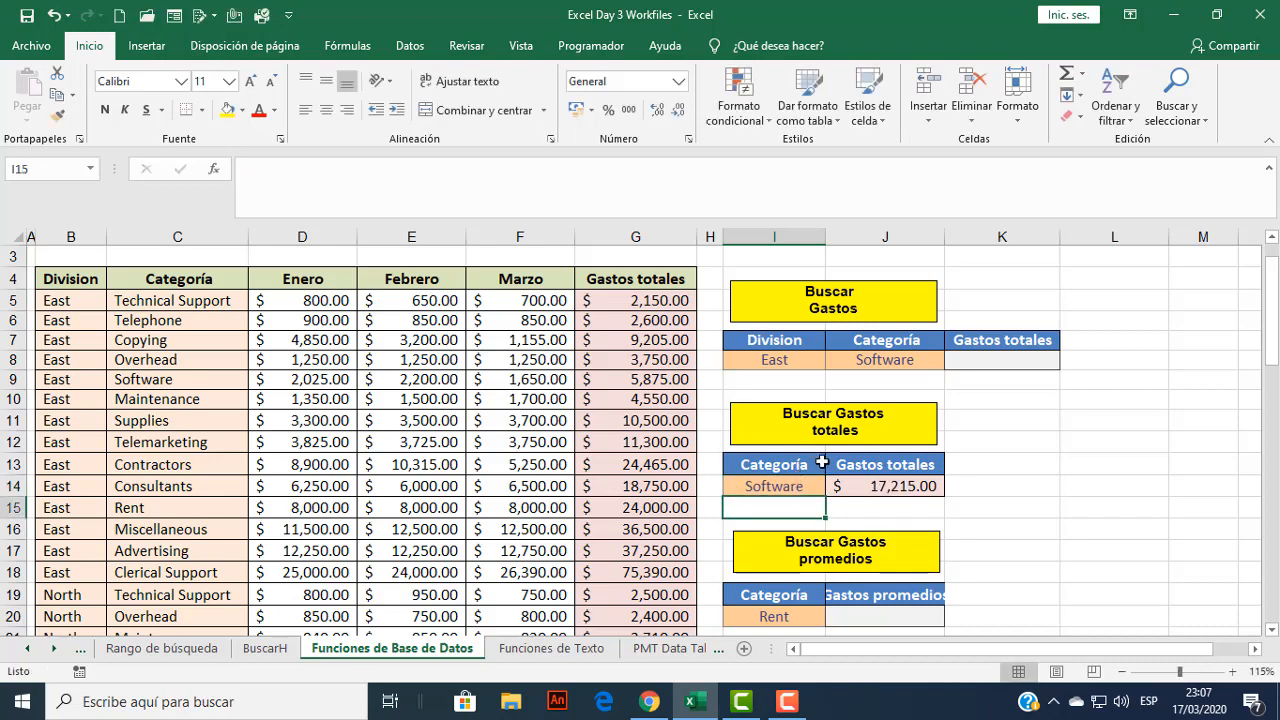
Widen column J slightly so that the Gastos promedios heading fits in its cell.
{"action": "scroll", "coordinate": [825, 472], "scroll_direction": "down", "scroll_amount": 1}
{"action": "scroll", "coordinate": [815, 468], "scroll_direction": "up", "scroll_amount": 1}
{"action": "scroll", "coordinate": [847, 517], "scroll_direction": "down", "scroll_amount": 1}
{"action": "scroll", "coordinate": [848, 519], "scroll_direction": "up", "scroll_amount": 1}
{"action": "left_click_drag", "start_coordinate": [944, 237], "coordinate": [961, 237]}
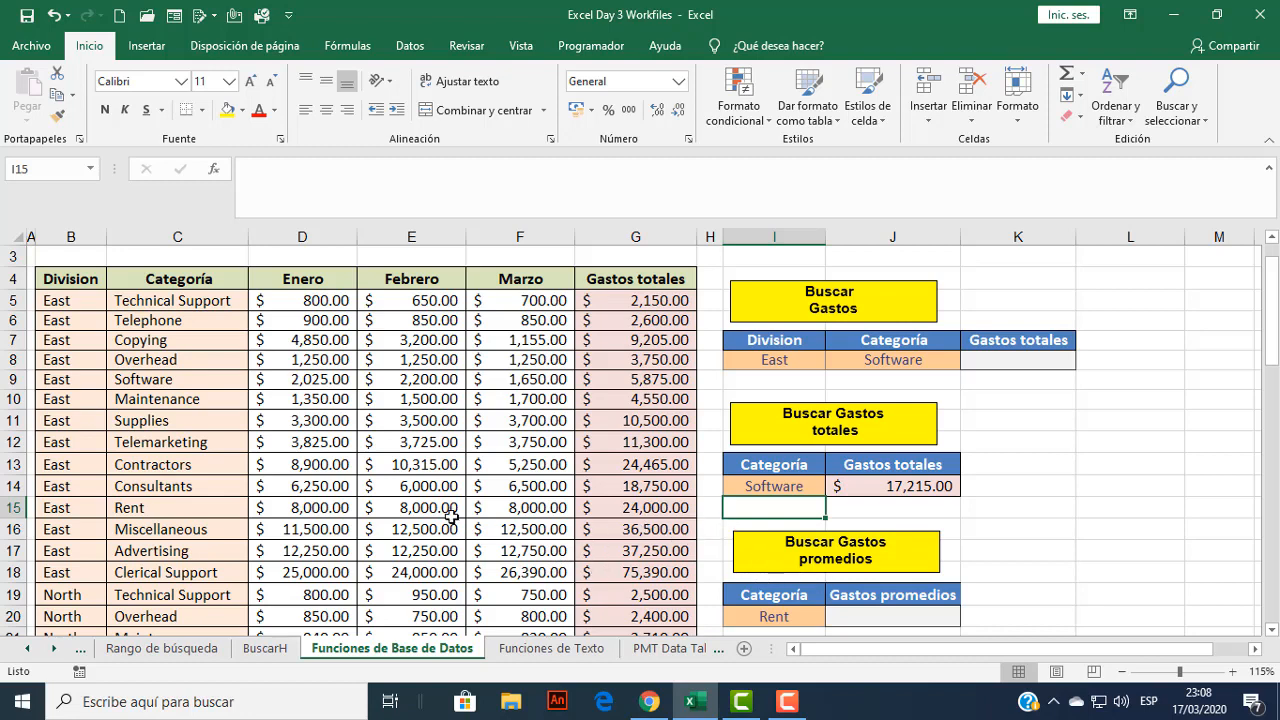
Find the PROMEDIO.SI function and insert it in J20, under Gastos promedios.
{"action": "left_click", "coordinate": [889, 626]}
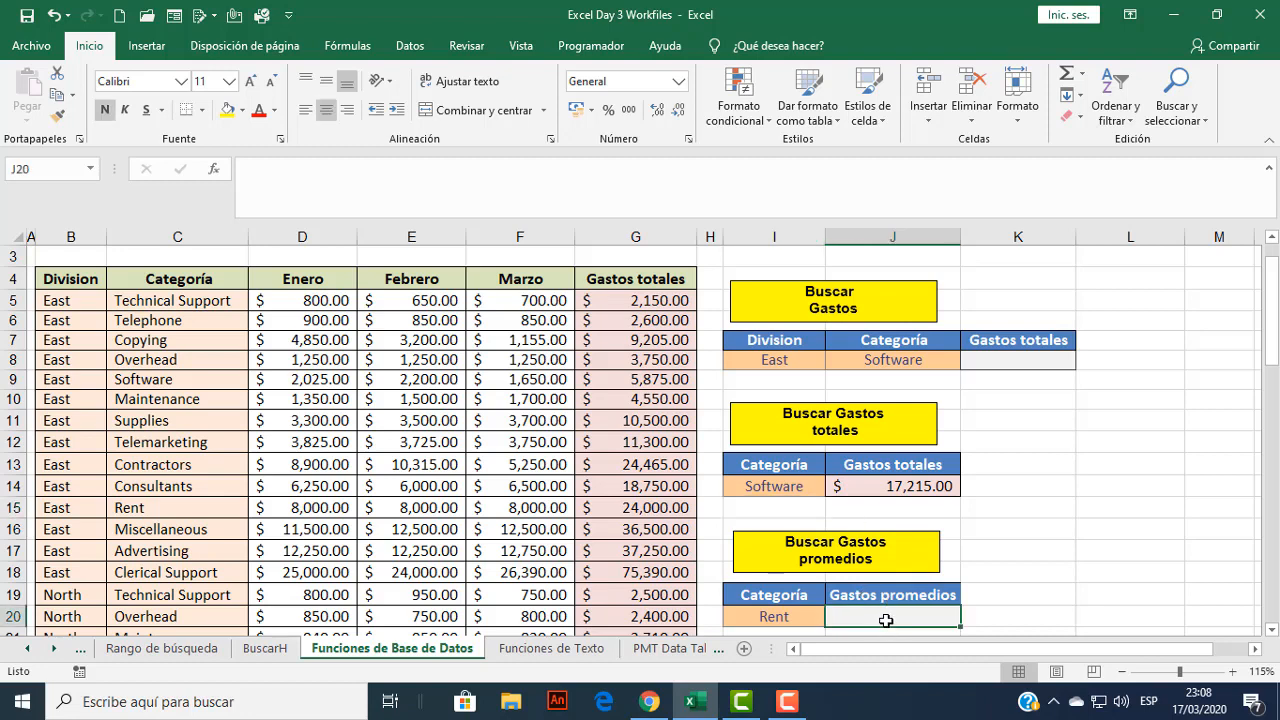
{"action": "left_click", "coordinate": [994, 600]}
{"action": "left_click", "coordinate": [900, 622]}
{"action": "left_click", "coordinate": [347, 45]}
{"action": "left_click", "coordinate": [29, 95]}
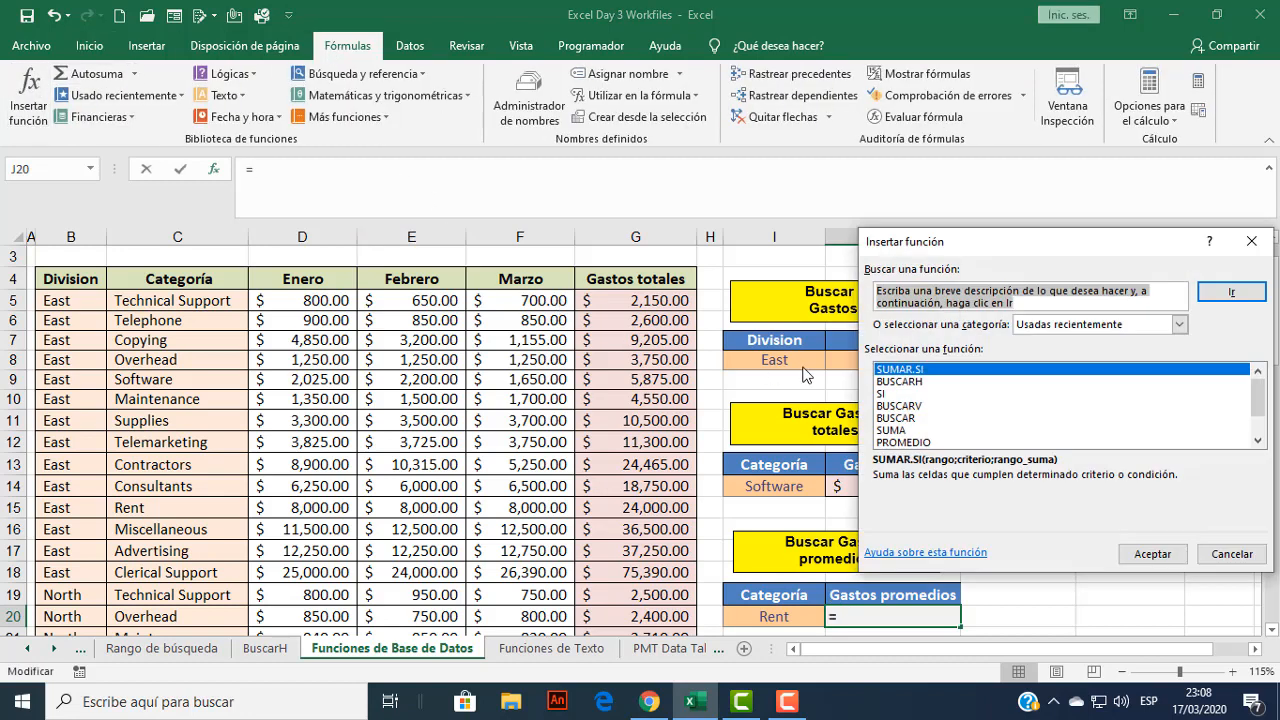
{"action": "type", "text": "pro"}
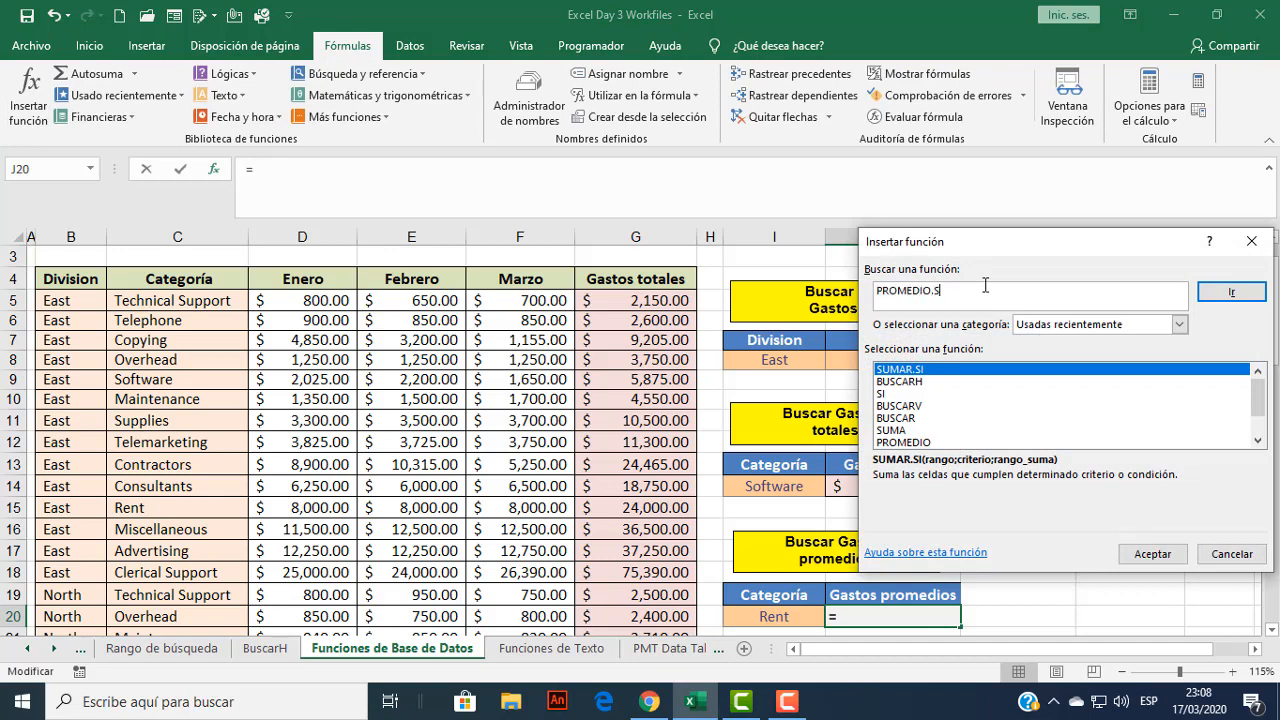
{"action": "left_click", "coordinate": [1230, 292]}
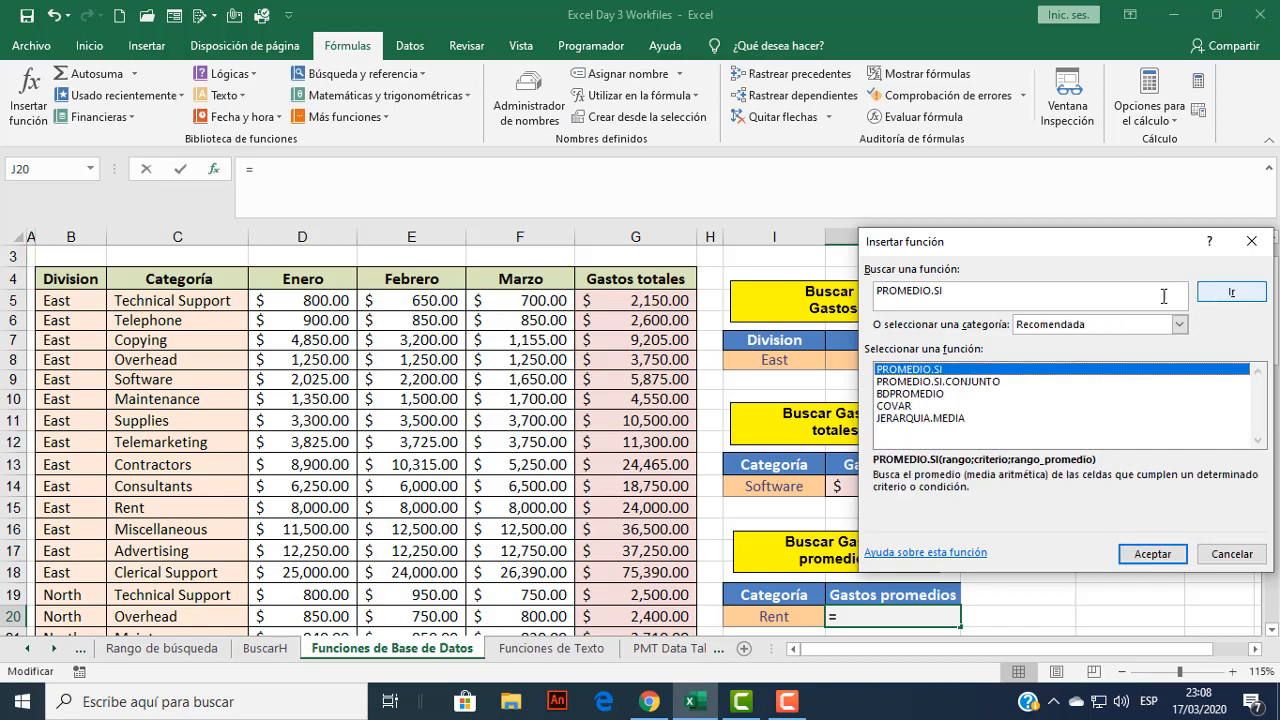
{"action": "left_click", "coordinate": [1140, 552]}
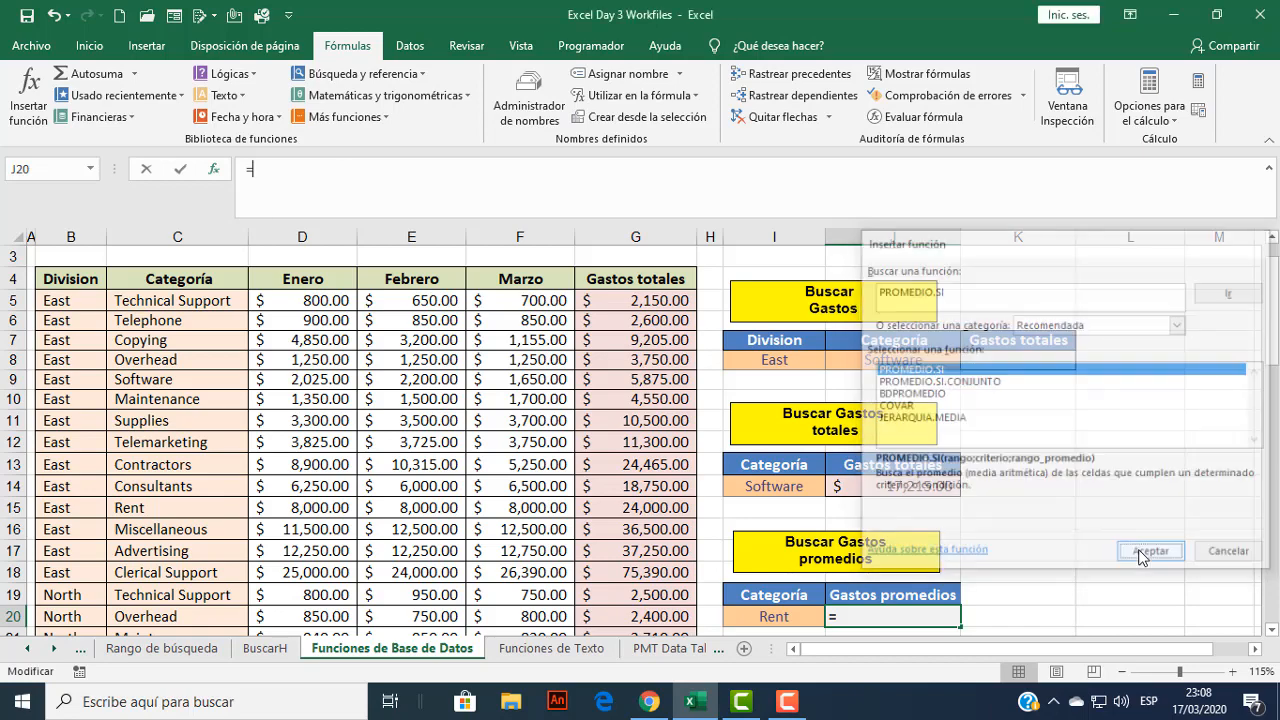
{"action": "left_click_drag", "start_coordinate": [950, 278], "coordinate": [918, 301]}
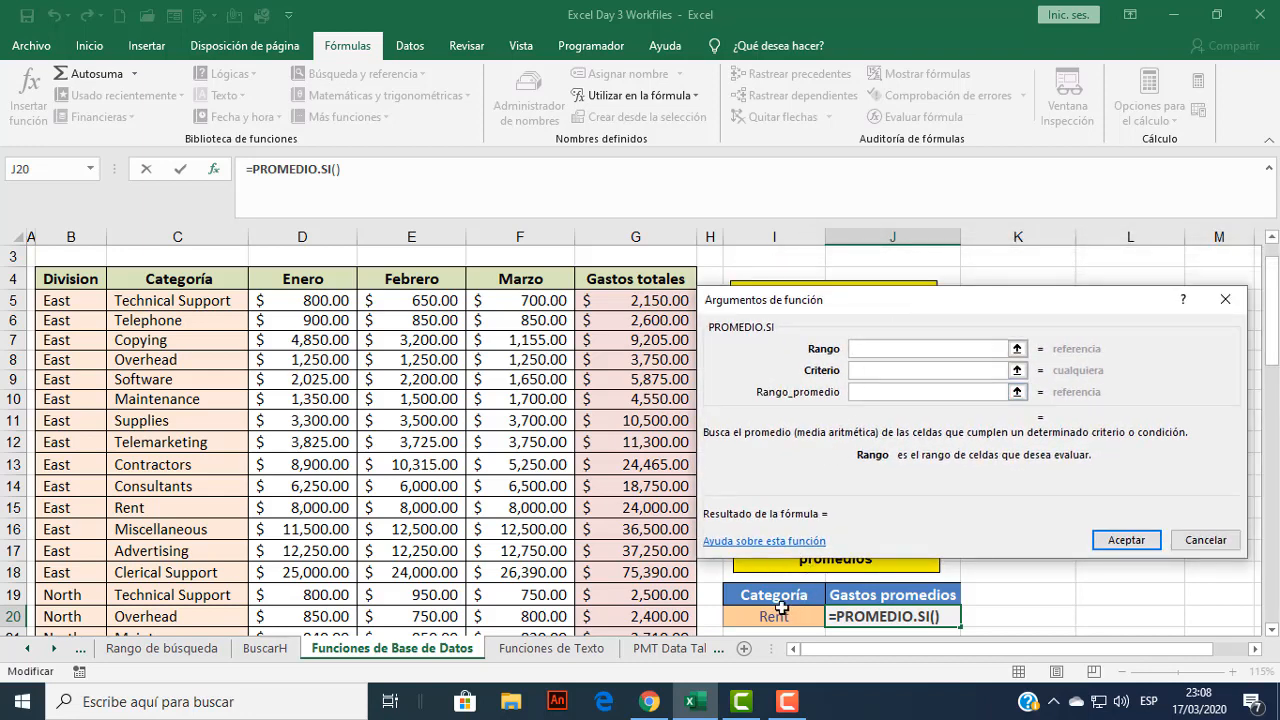
Set the PROMEDIO.SI Rango argument to the named range Categoría and the Criterio argument to the absolute reference $I$20.
{"action": "left_click", "coordinate": [857, 347]}
{"action": "left_click", "coordinate": [640, 95]}
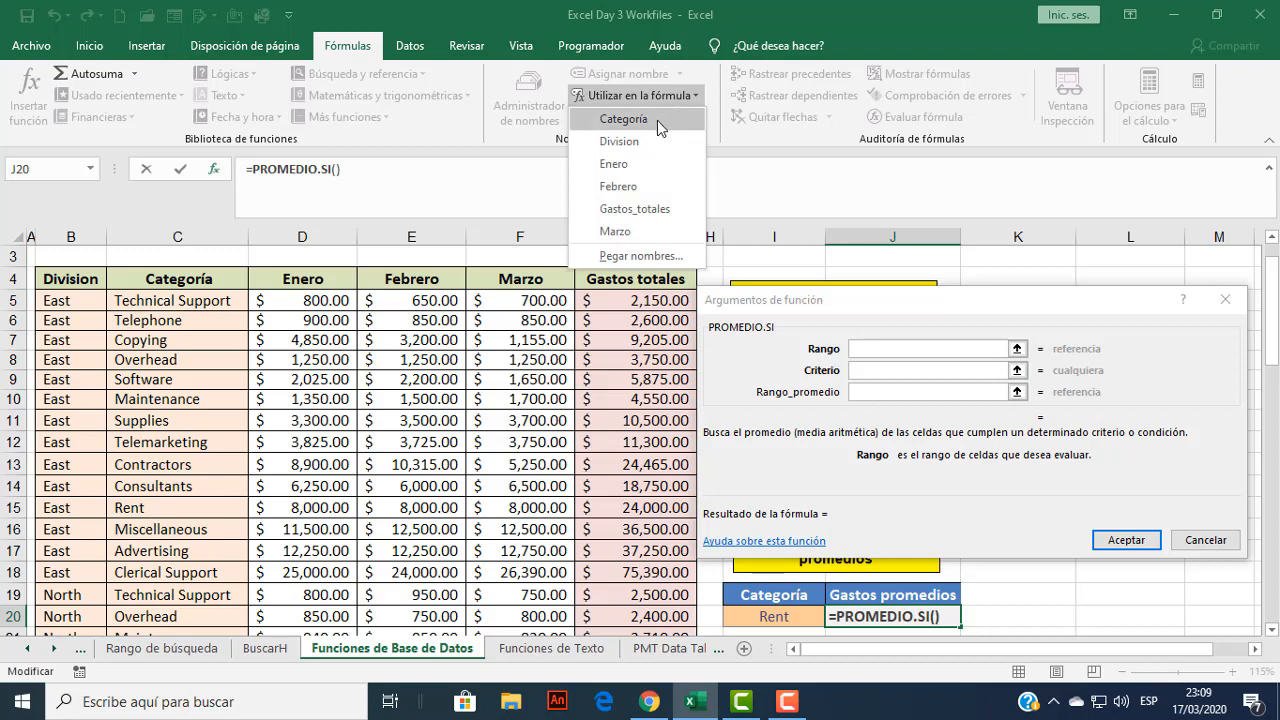
{"action": "left_click", "coordinate": [623, 118]}
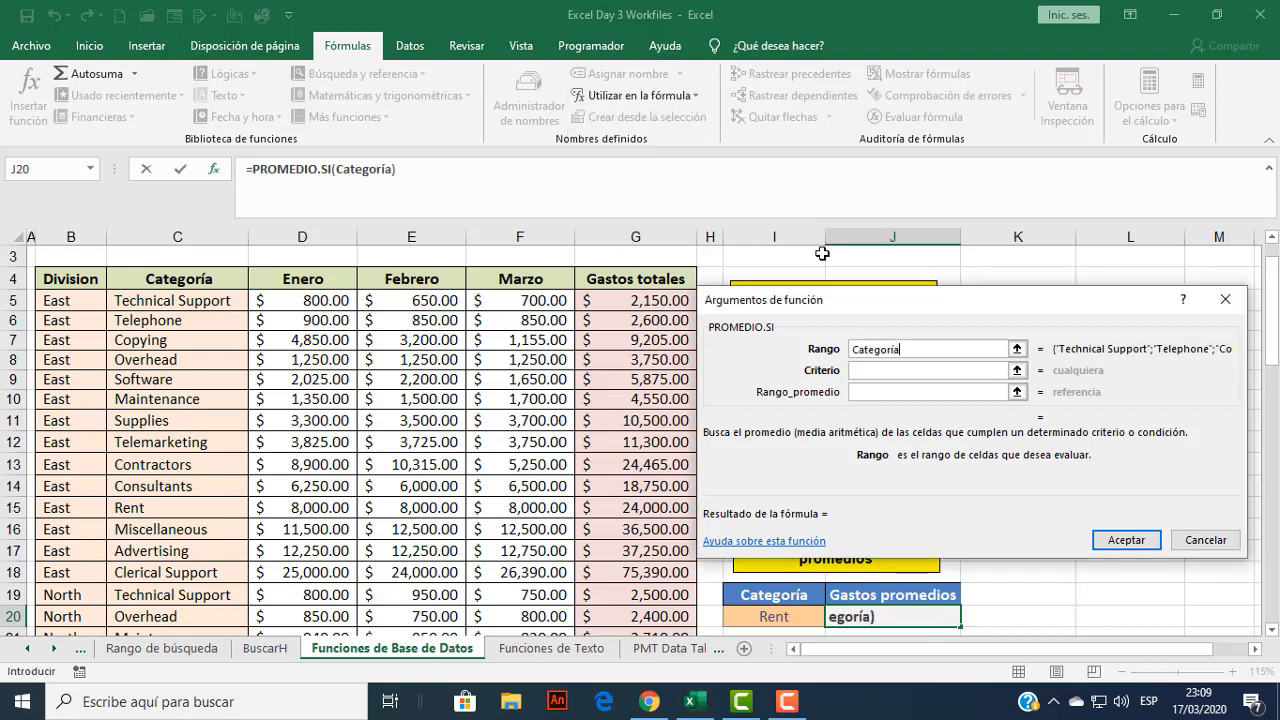
{"action": "left_click_drag", "start_coordinate": [891, 299], "coordinate": [1137, 313]}
{"action": "left_click", "coordinate": [1128, 386]}
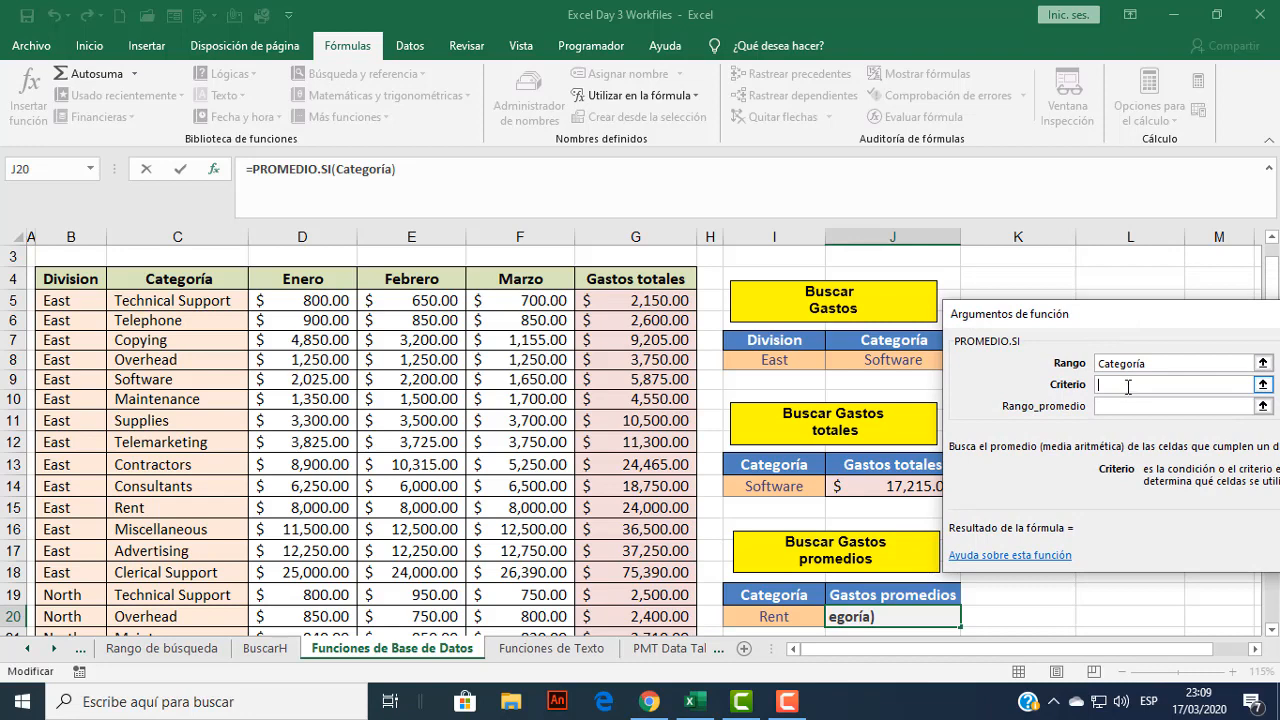
{"action": "left_click", "coordinate": [806, 617]}
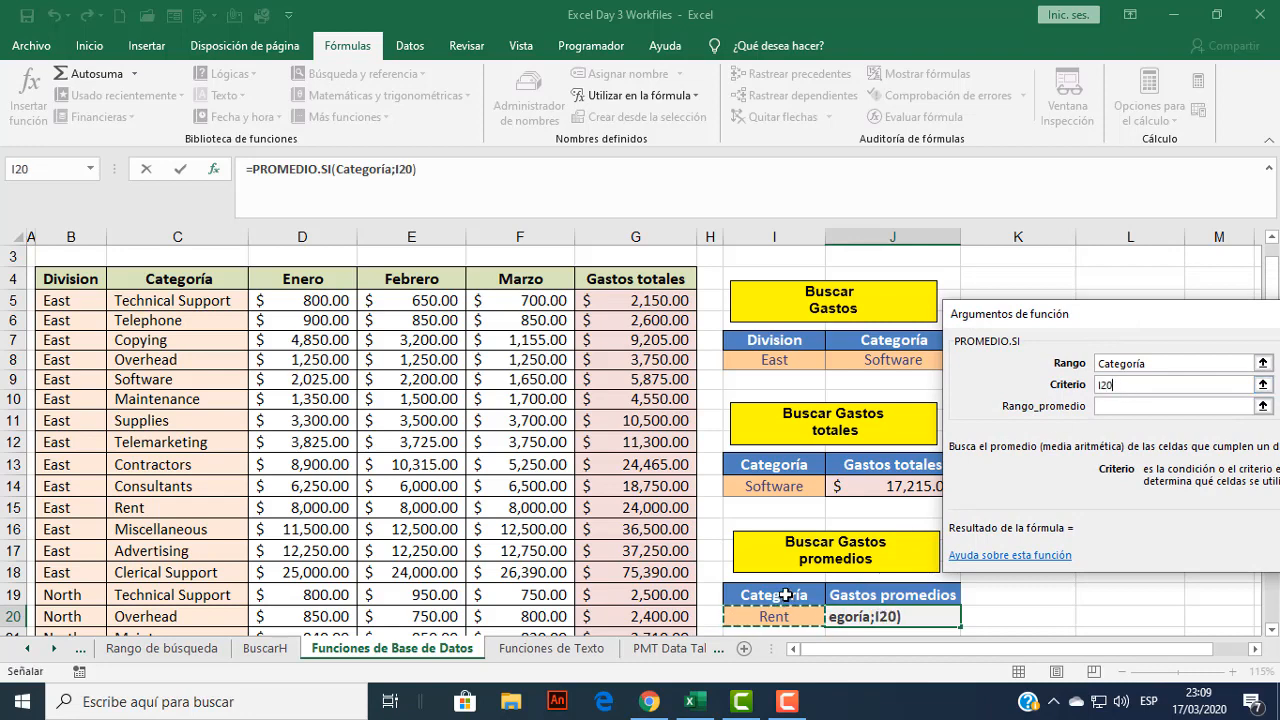
{"action": "key", "text": "F4"}
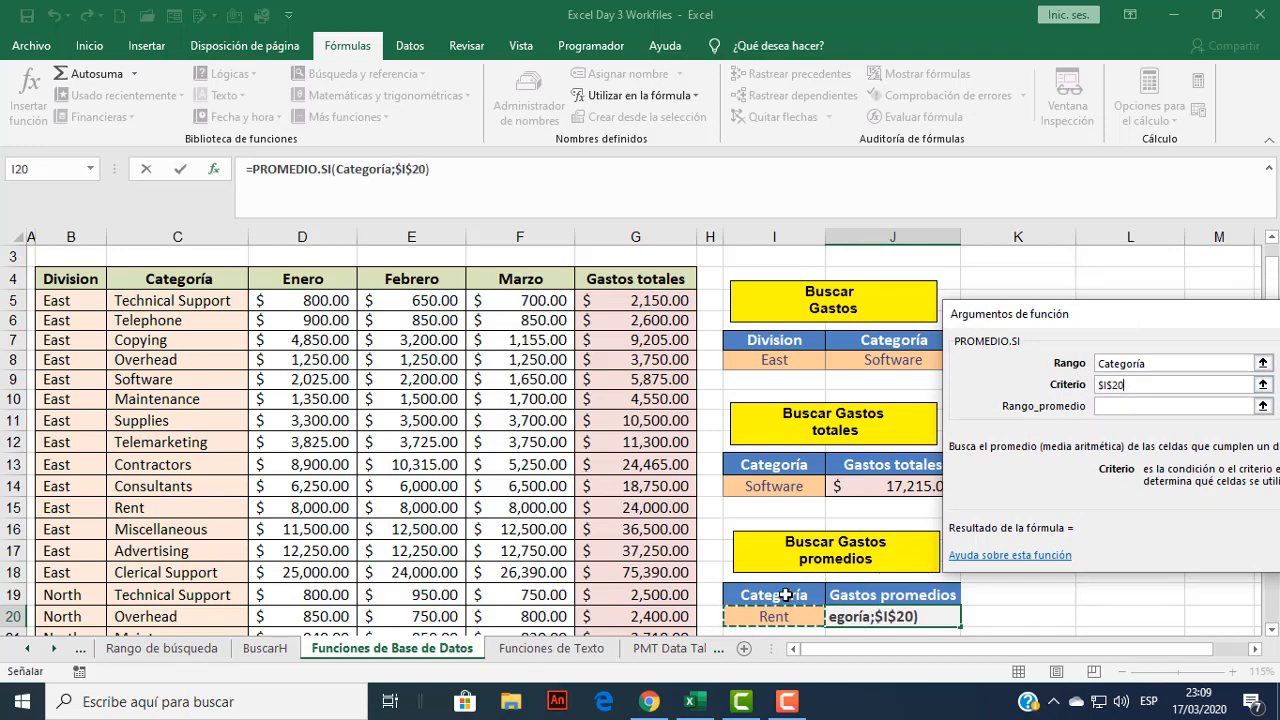
Set the Rango_promedio argument to the named range Gastos_totales and accept the PROMEDIO.SI formula in J20.
{"action": "left_click", "coordinate": [1137, 408]}
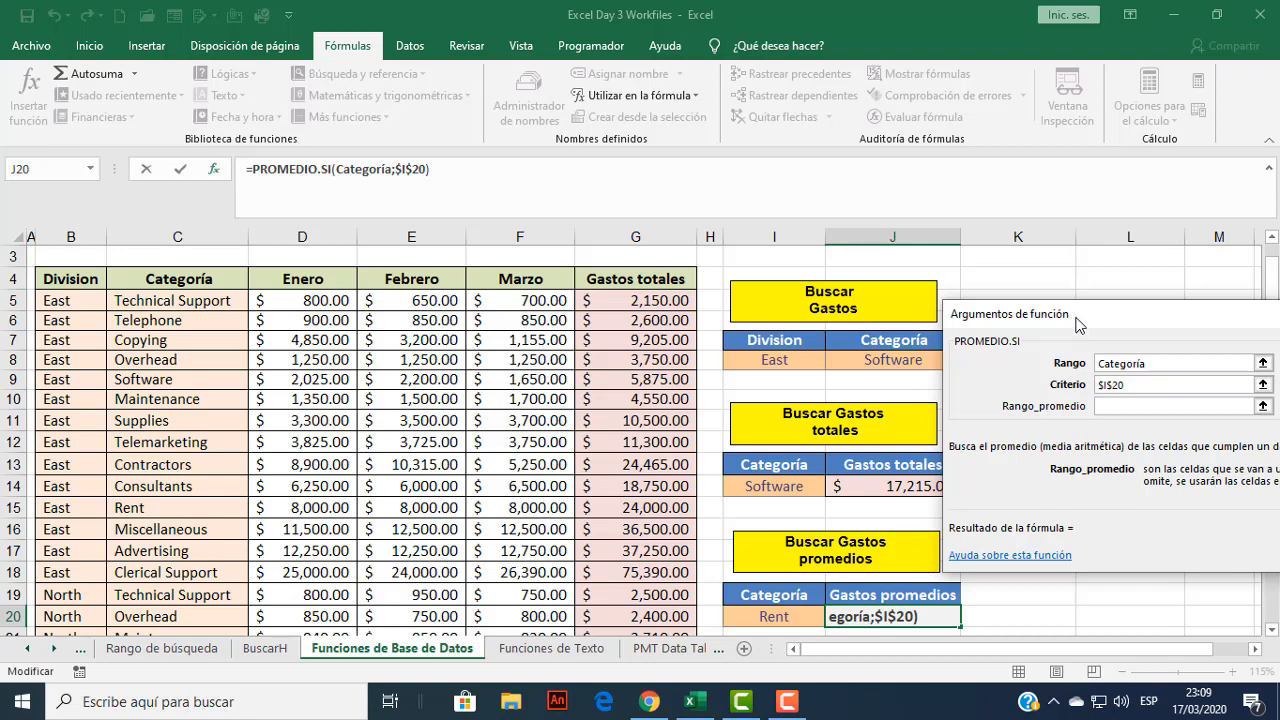
{"action": "left_click_drag", "start_coordinate": [1078, 325], "coordinate": [944, 284]}
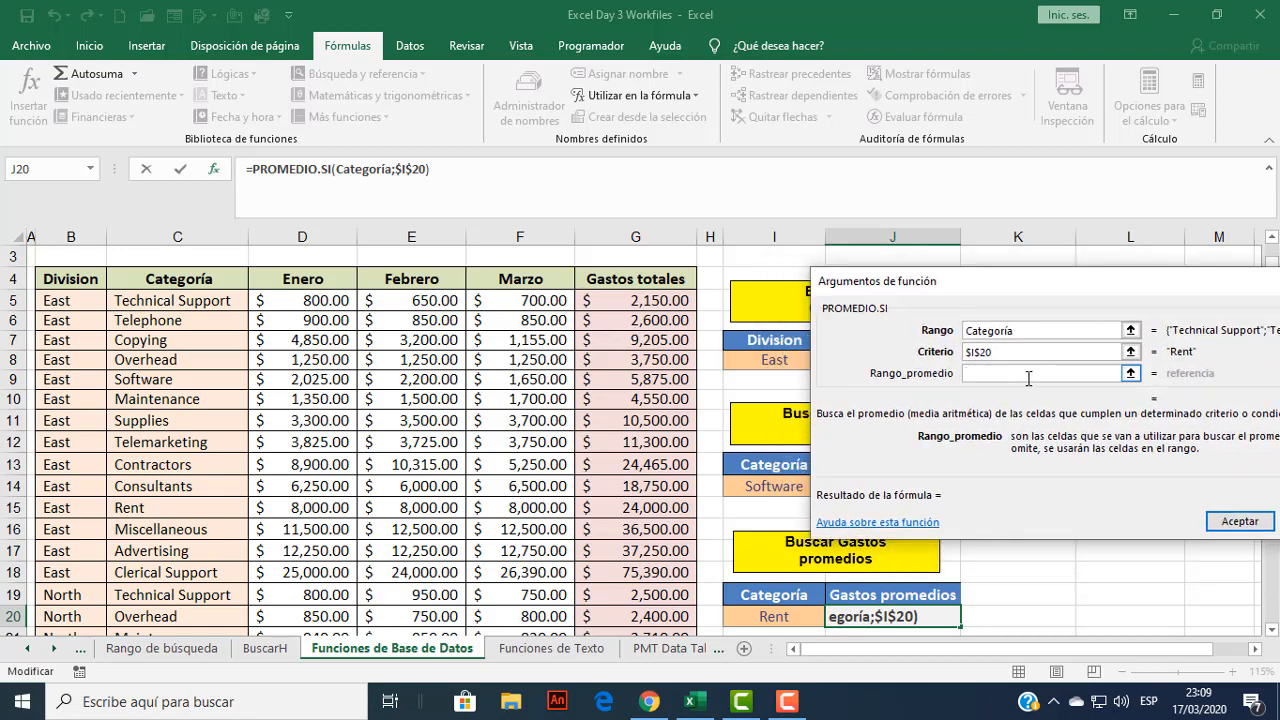
{"action": "left_click", "coordinate": [695, 98]}
{"action": "left_click", "coordinate": [640, 208]}
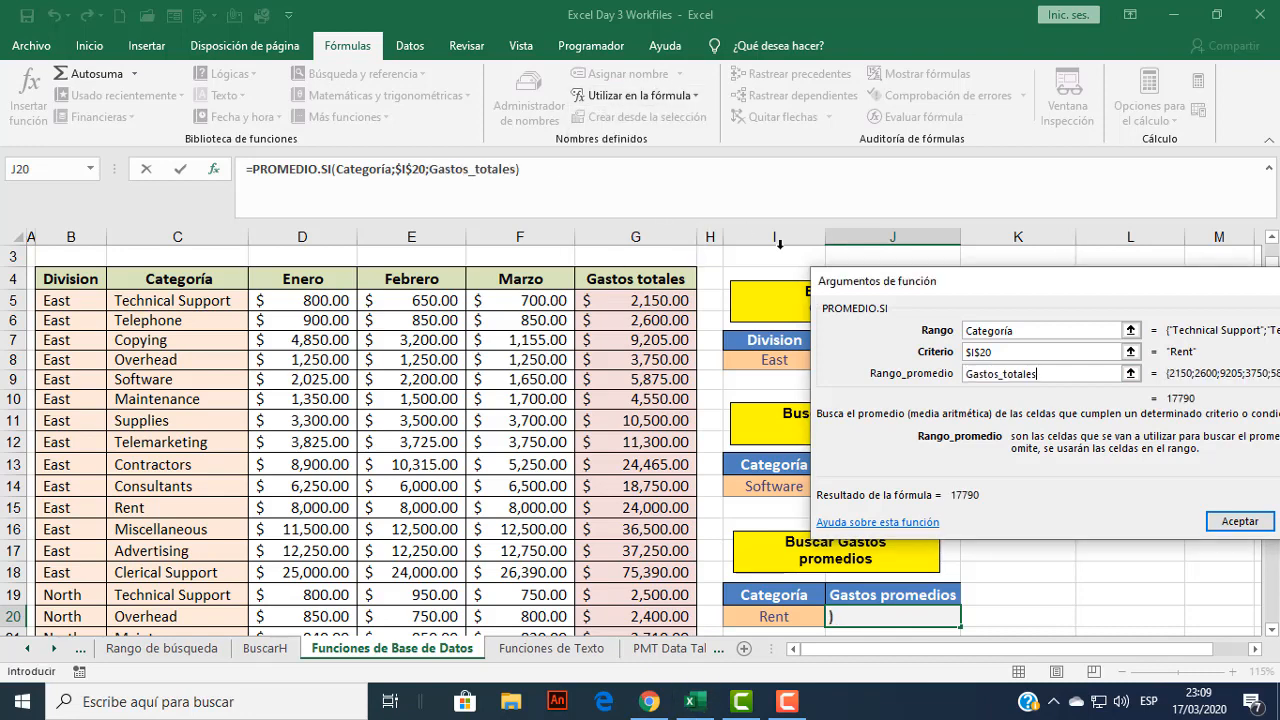
{"action": "left_click_drag", "start_coordinate": [1063, 290], "coordinate": [947, 257]}
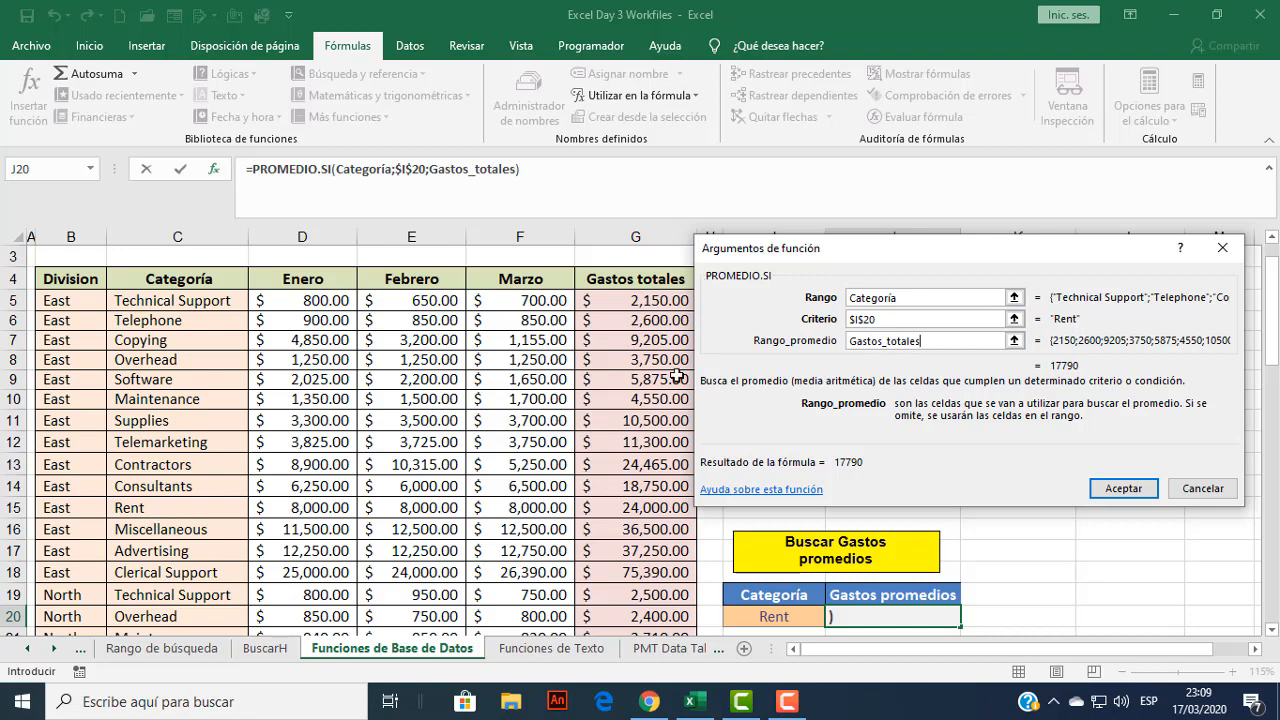
{"action": "left_click", "coordinate": [1123, 490]}
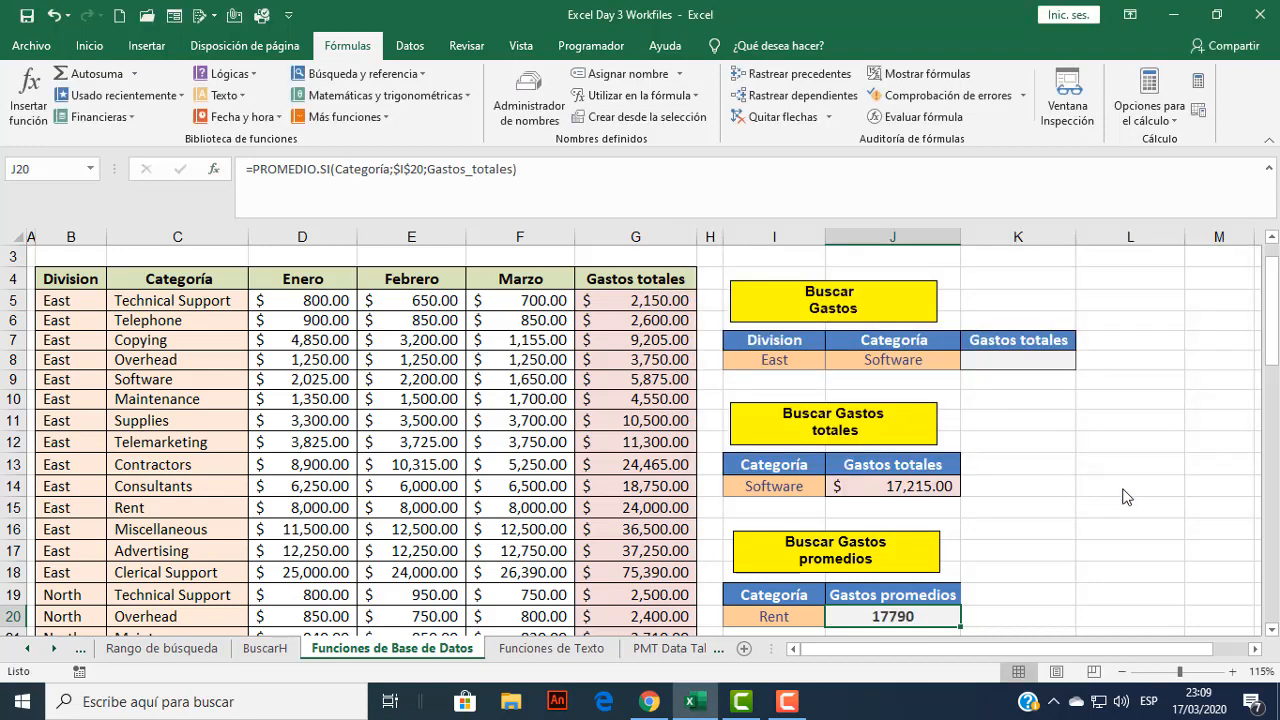
Copy the currency formatting from the total in J14 to the average in J20.
{"action": "scroll", "coordinate": [1091, 492], "scroll_direction": "down", "scroll_amount": 1}
{"action": "scroll", "coordinate": [1091, 492], "scroll_direction": "down", "scroll_amount": 1}
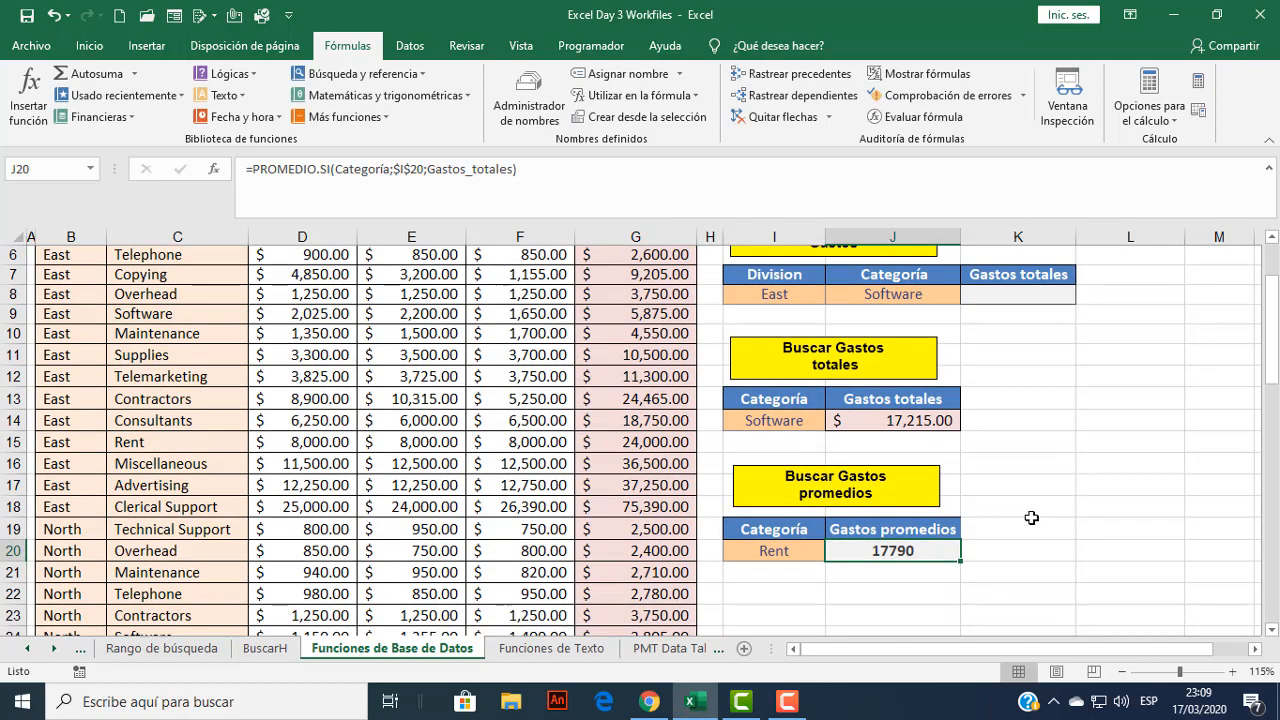
{"action": "left_click", "coordinate": [930, 422]}
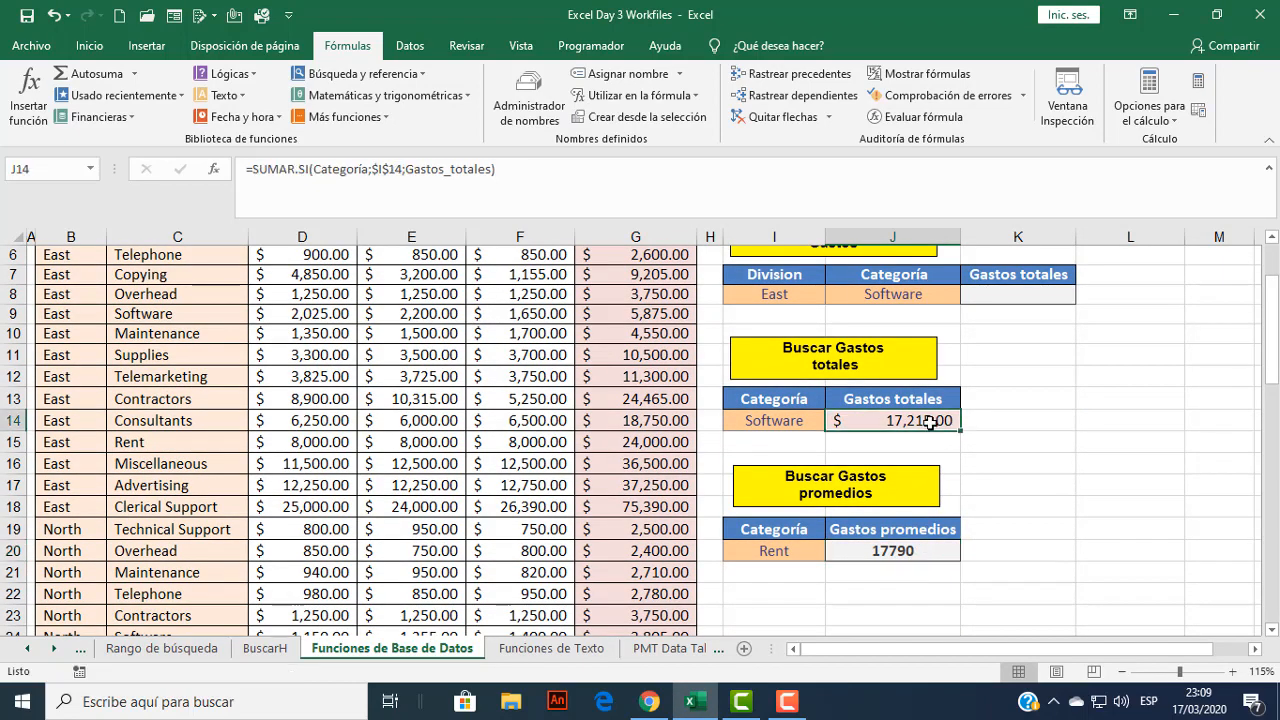
{"action": "left_click", "coordinate": [89, 45]}
{"action": "left_click", "coordinate": [62, 116]}
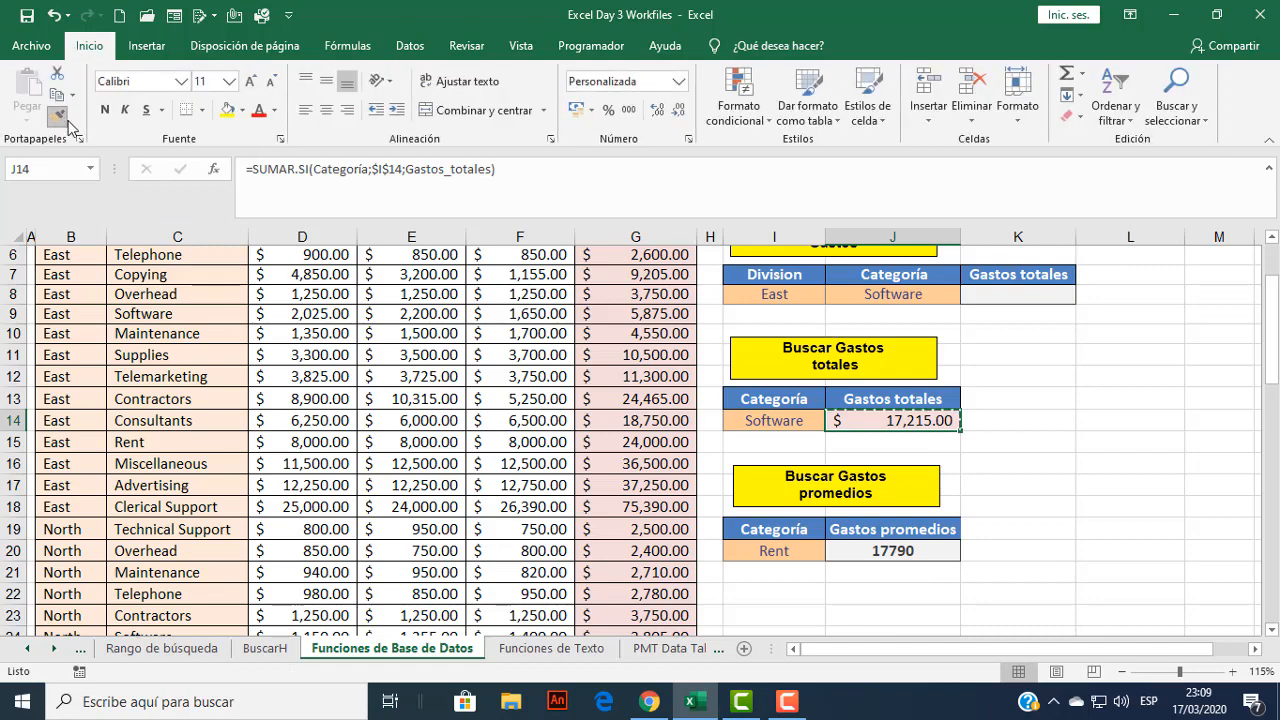
{"action": "left_click", "coordinate": [886, 551]}
{"action": "left_click", "coordinate": [1030, 500]}
{"action": "scroll", "coordinate": [1030, 500], "scroll_direction": "up", "scroll_amount": 1}
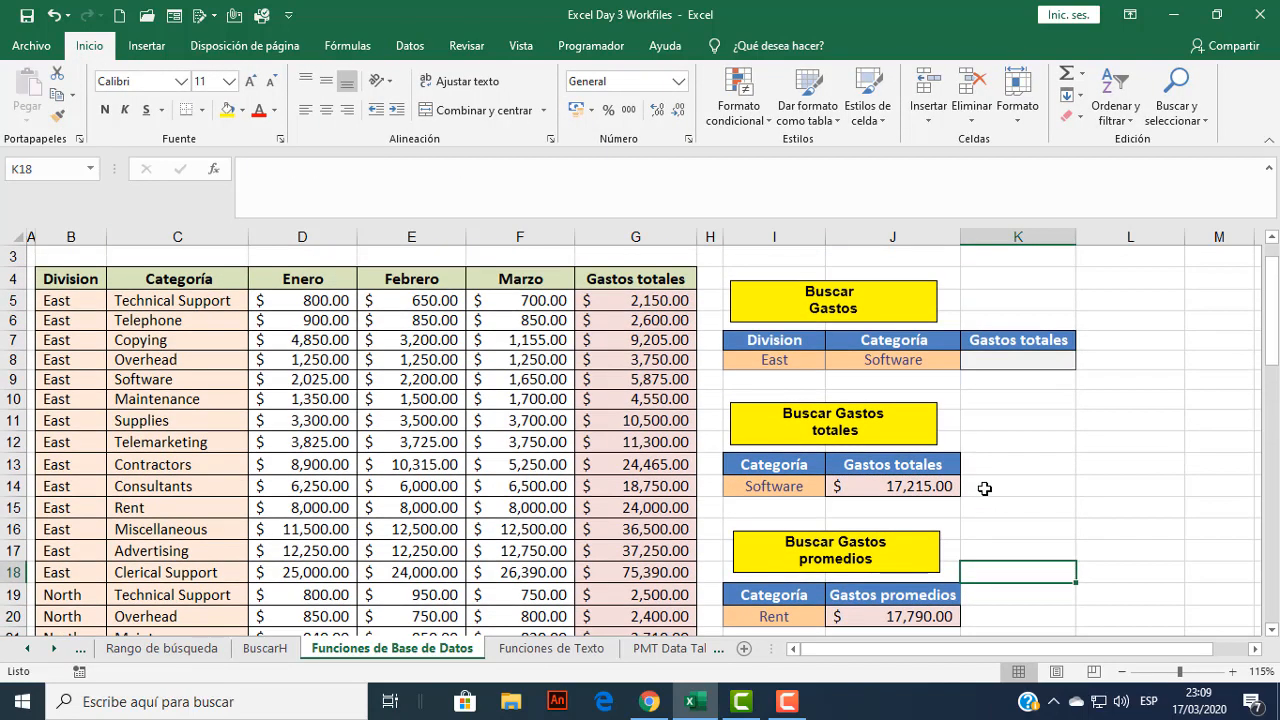
Change the category criterion in I20 to Software to test the PROMEDIO.SI formula.
{"action": "scroll", "coordinate": [778, 576], "scroll_direction": "down", "scroll_amount": 1}
{"action": "left_click", "coordinate": [781, 551]}
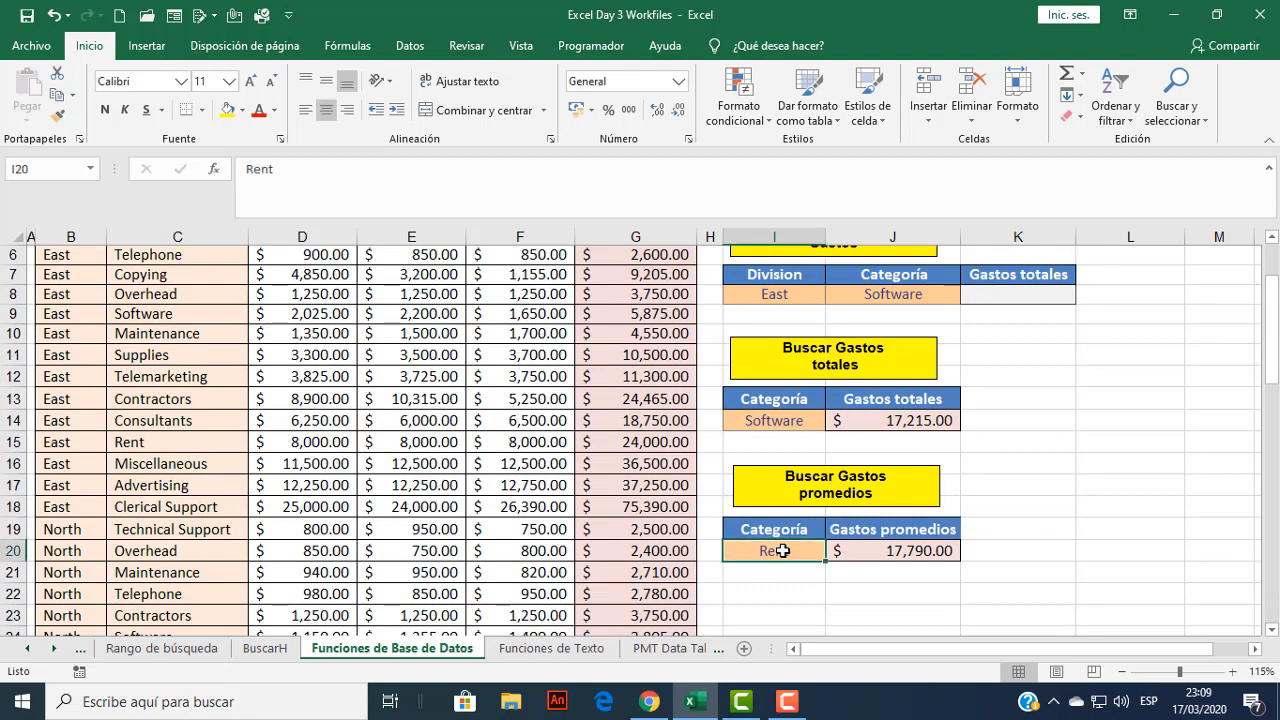
{"action": "type", "text": "Software"}
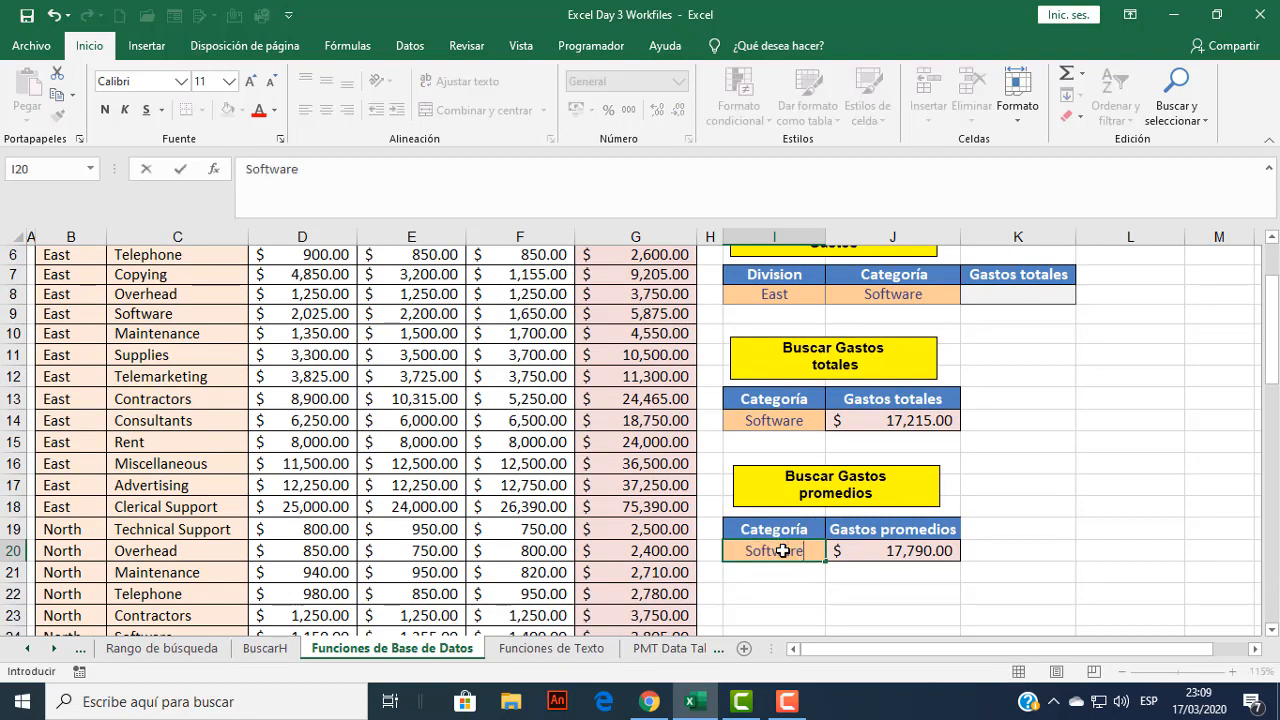
{"action": "key", "text": "Return"}
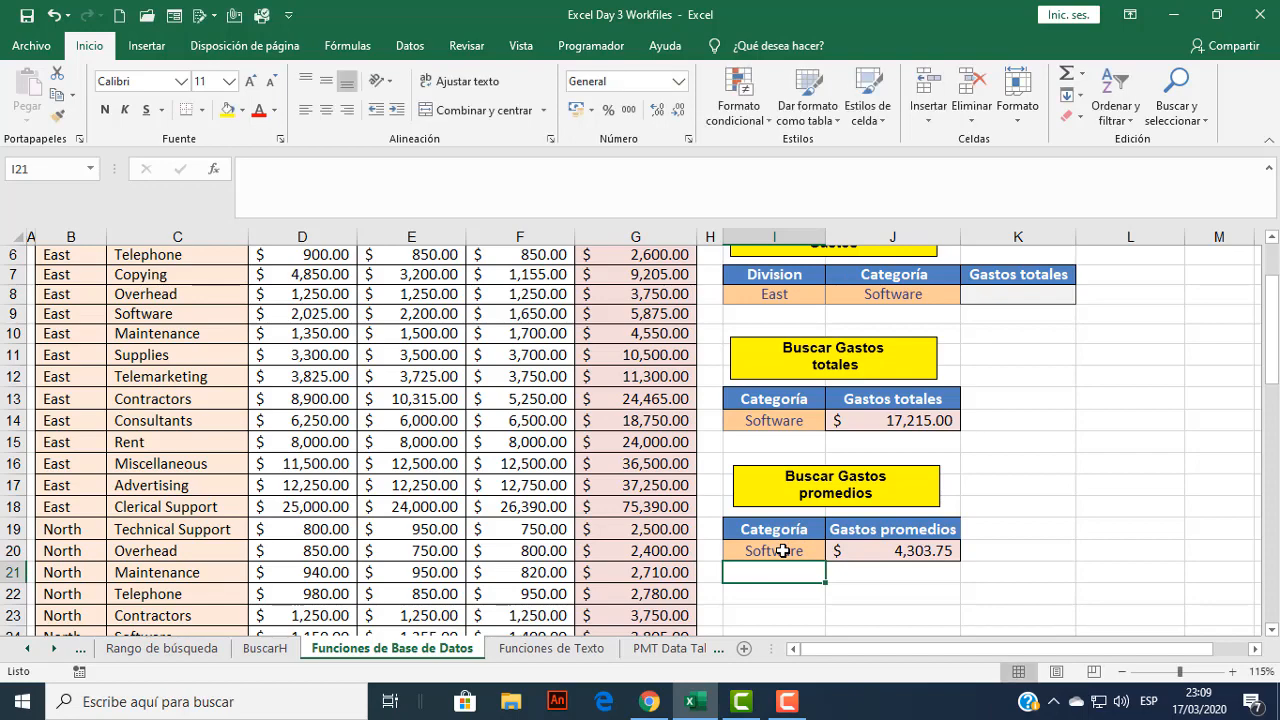
Set the category criterion in I20 back to Rent.
{"action": "scroll", "coordinate": [801, 540], "scroll_direction": "up", "scroll_amount": 2}
{"action": "scroll", "coordinate": [802, 541], "scroll_direction": "down", "scroll_amount": 2}
{"action": "left_click", "coordinate": [794, 551]}
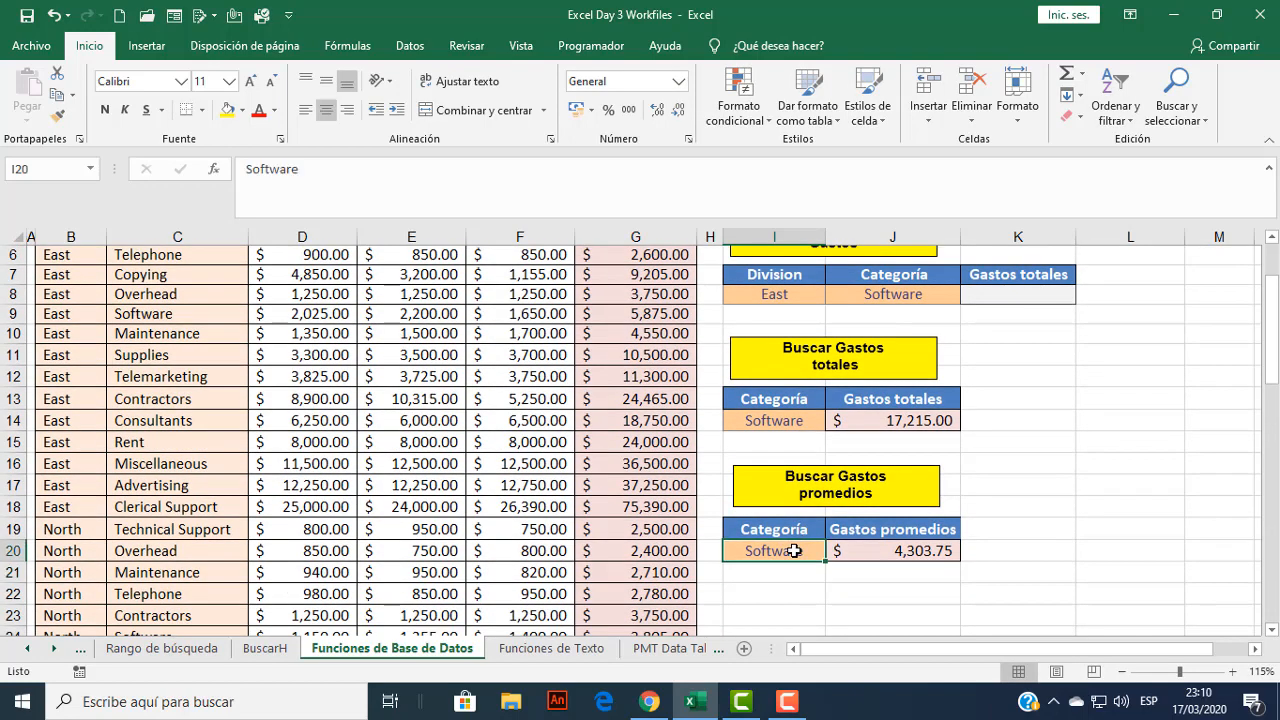
{"action": "type", "text": "Rent"}
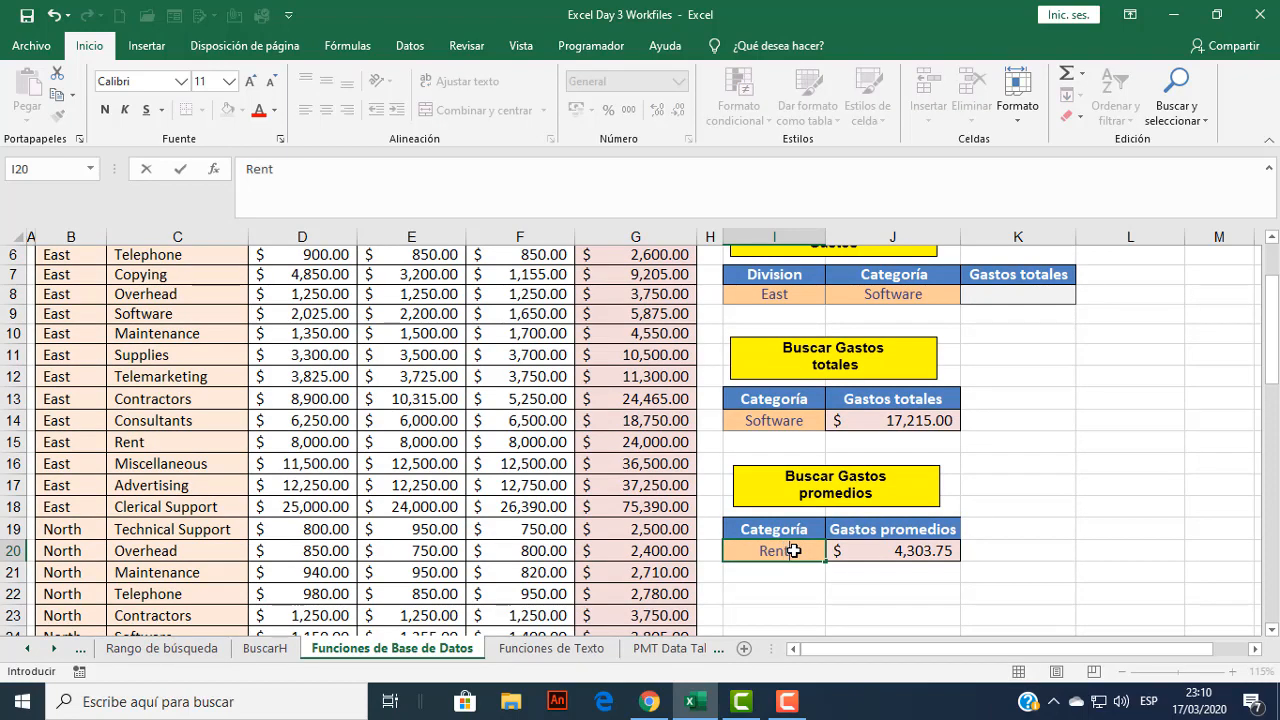
{"action": "key", "text": "Return"}
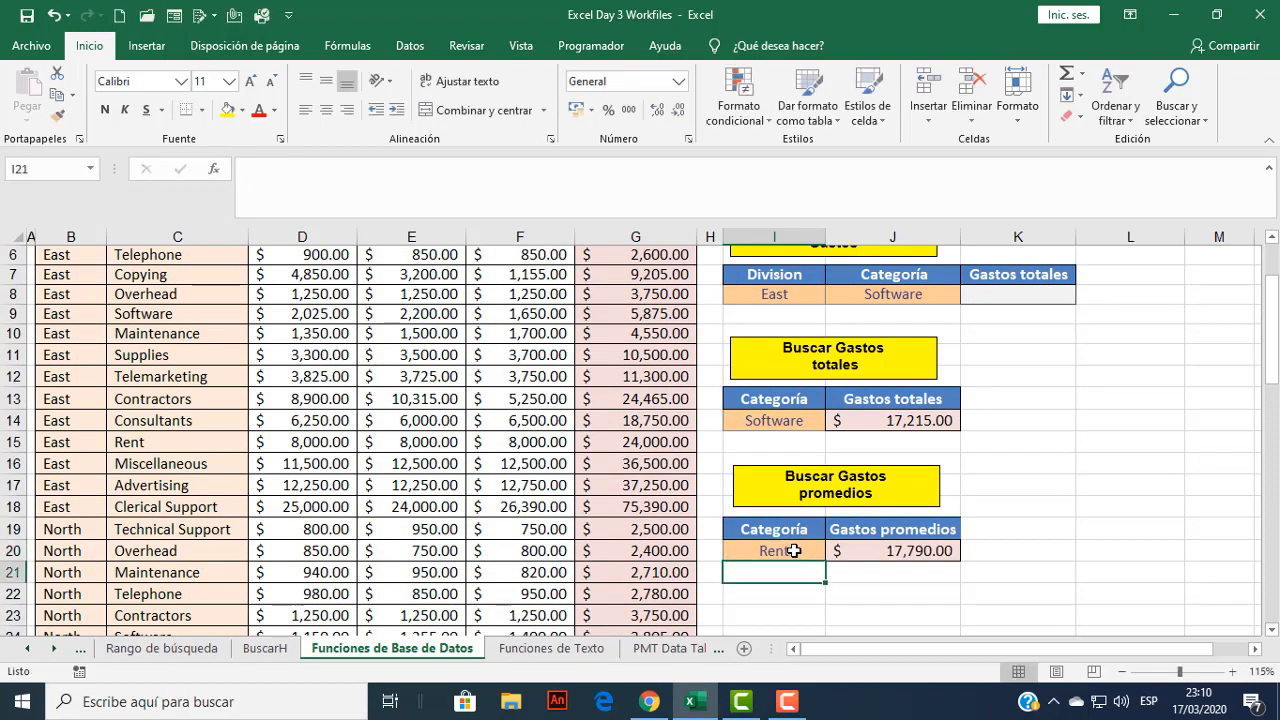
Insert the SUMAR.SI.CONJUNTO function in the Gastos totales cell K8 of the Buscar Gastos table.
{"action": "scroll", "coordinate": [793, 551], "scroll_direction": "up", "scroll_amount": 1}
{"action": "scroll", "coordinate": [828, 537], "scroll_direction": "down", "scroll_amount": 1}
{"action": "scroll", "coordinate": [829, 529], "scroll_direction": "up", "scroll_amount": 1}
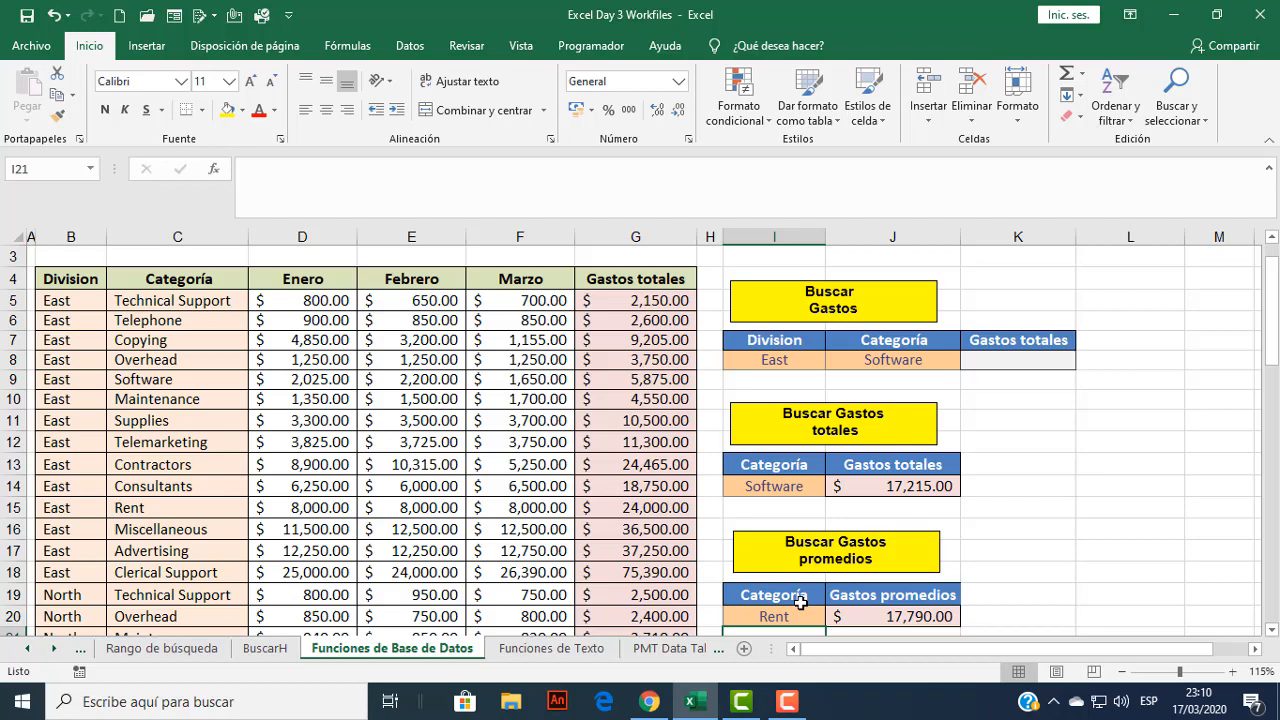
{"action": "scroll", "coordinate": [843, 527], "scroll_direction": "up", "scroll_amount": 1}
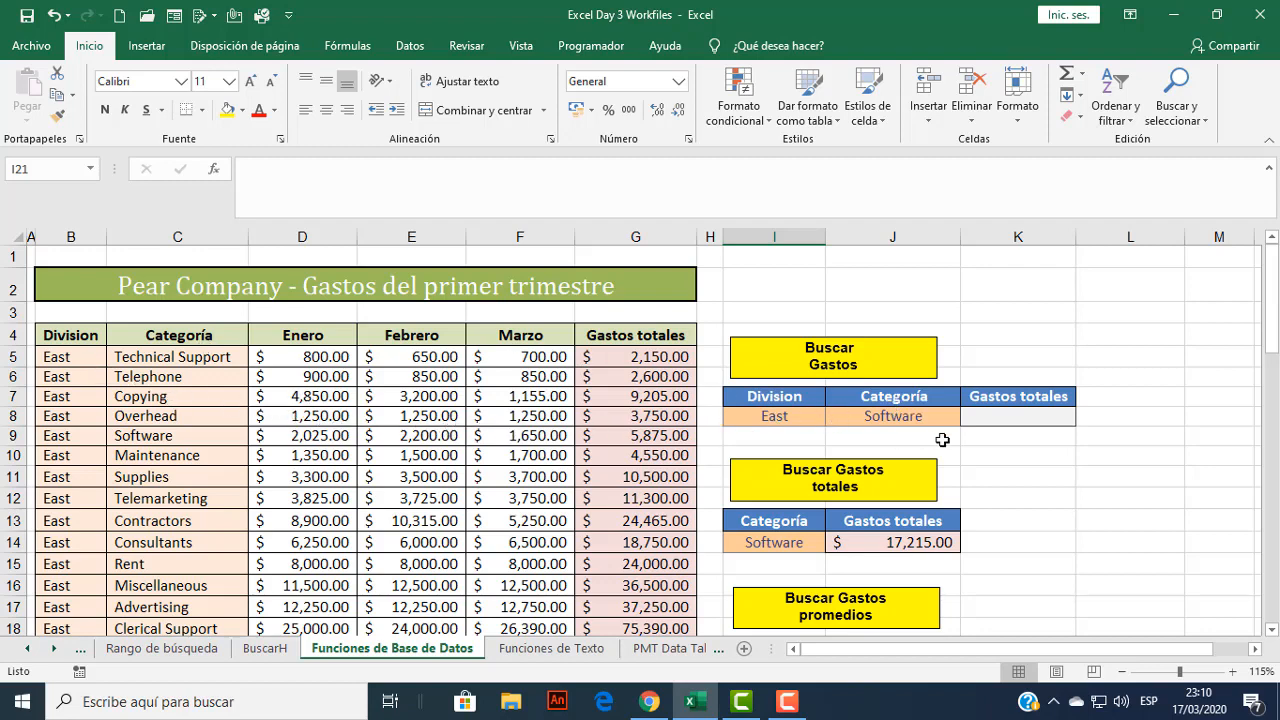
{"action": "left_click", "coordinate": [1017, 421]}
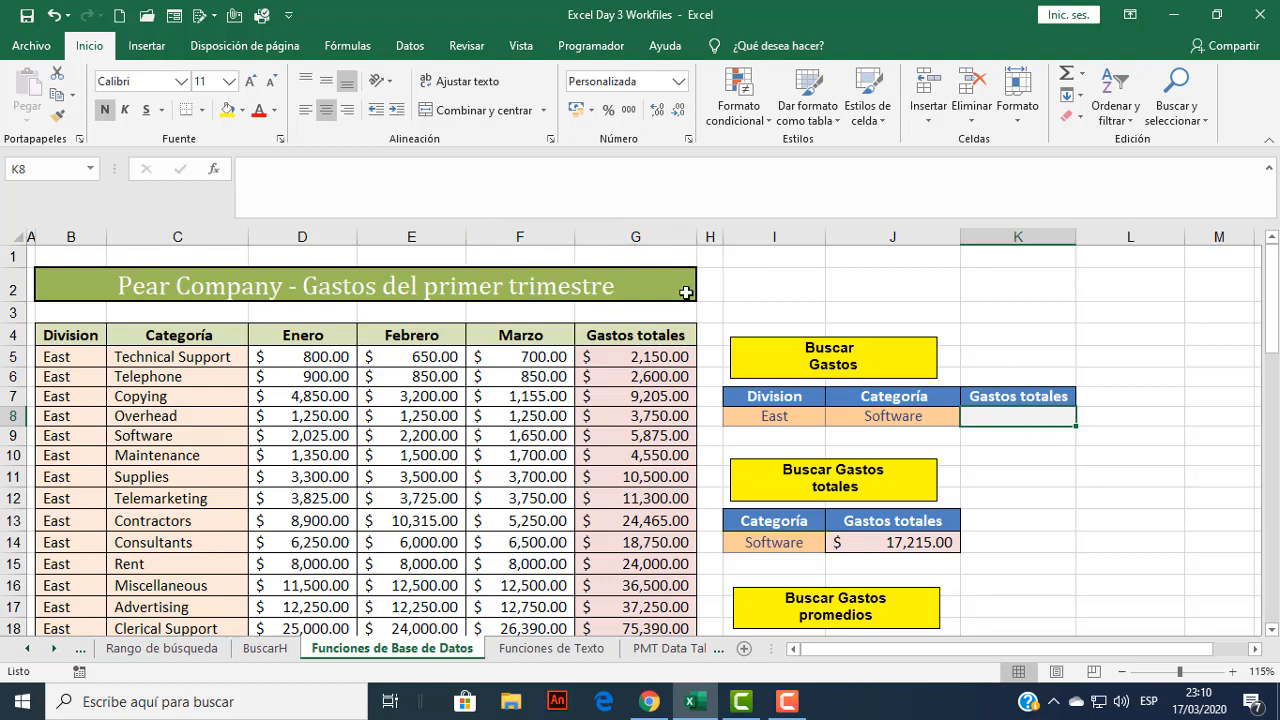
{"action": "left_click", "coordinate": [360, 49]}
{"action": "left_click", "coordinate": [30, 112]}
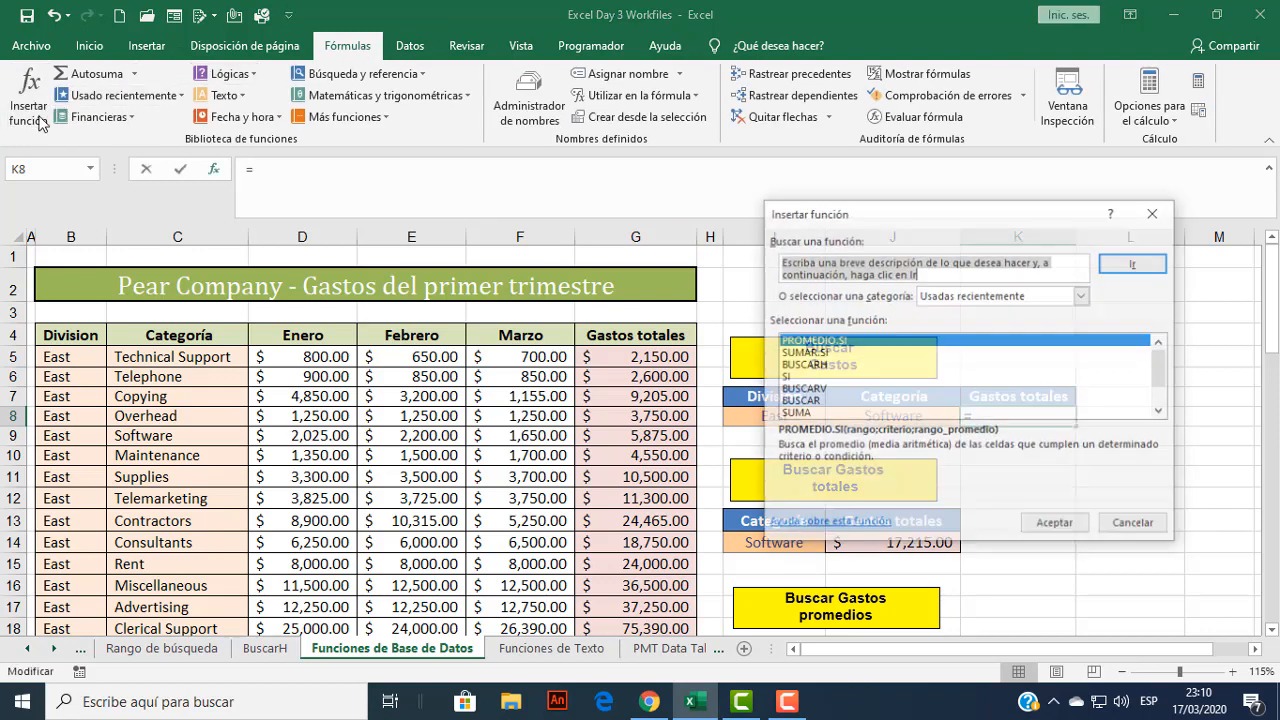
{"action": "left_click", "coordinate": [822, 277]}
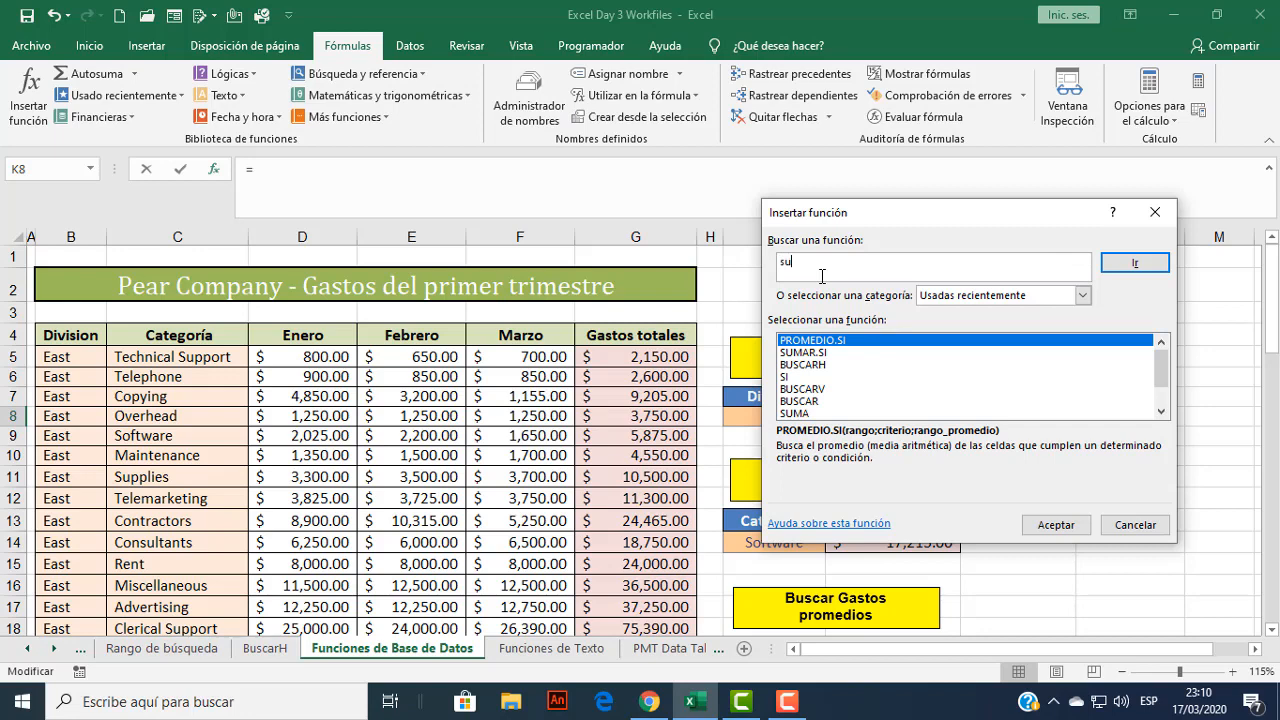
{"action": "key", "text": "BackSpace"}
{"action": "key", "text": "BackSpace"}
{"action": "key", "text": "BackSpace"}
{"action": "key", "text": "BackSpace"}
{"action": "type", "text": "TO"}
{"action": "key", "text": "Return"}
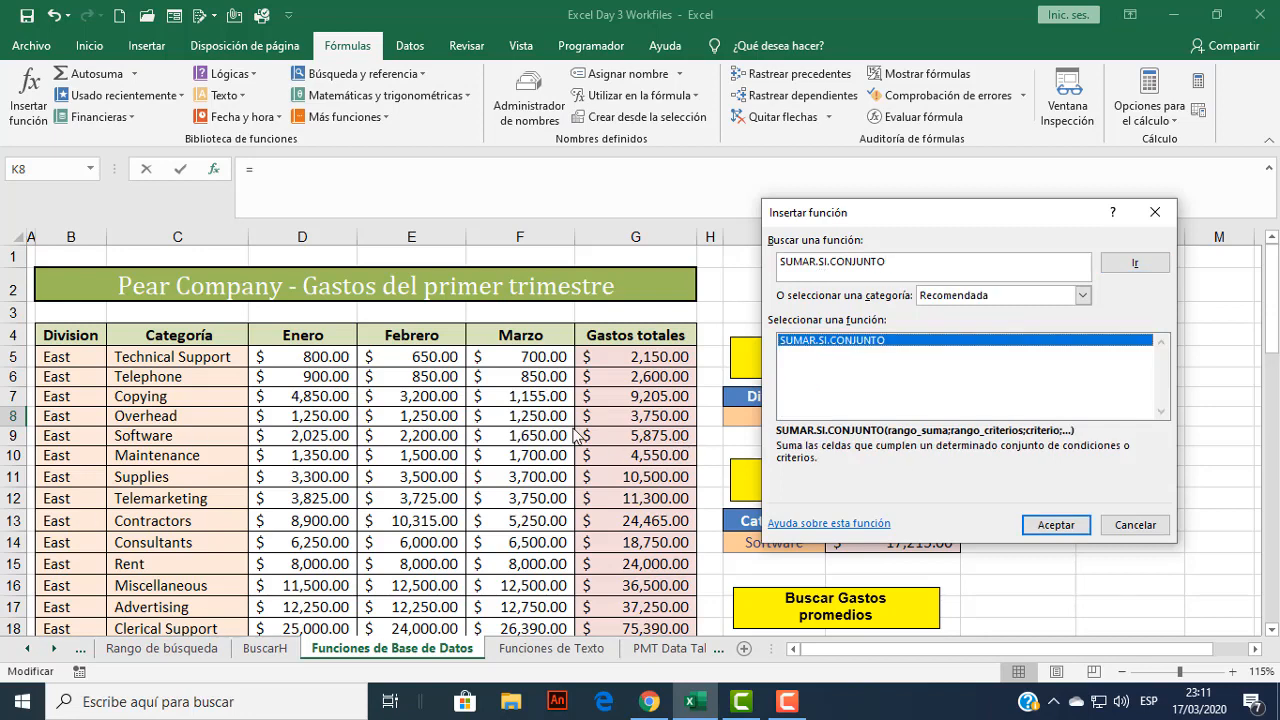
{"action": "left_click", "coordinate": [1056, 525]}
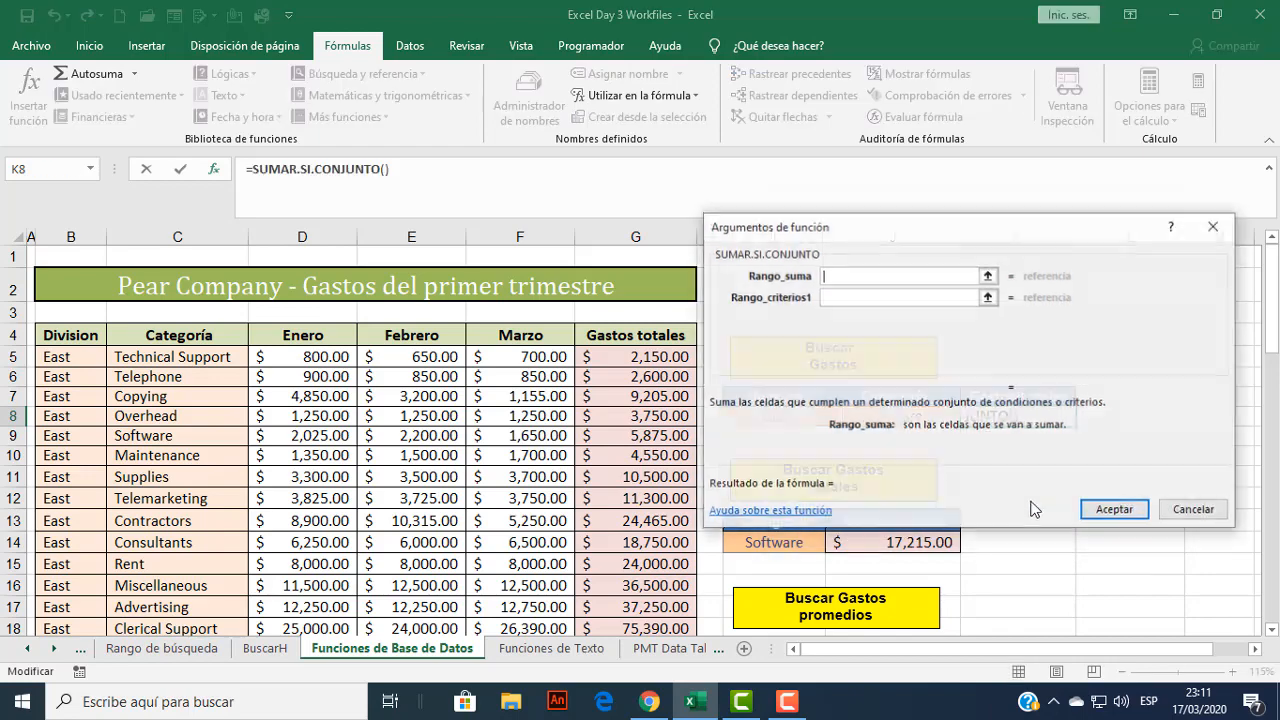
Set the Rango_suma argument of SUMAR.SI.CONJUNTO to the named range Gastos_totales.
{"action": "left_click_drag", "start_coordinate": [929, 231], "coordinate": [919, 466]}
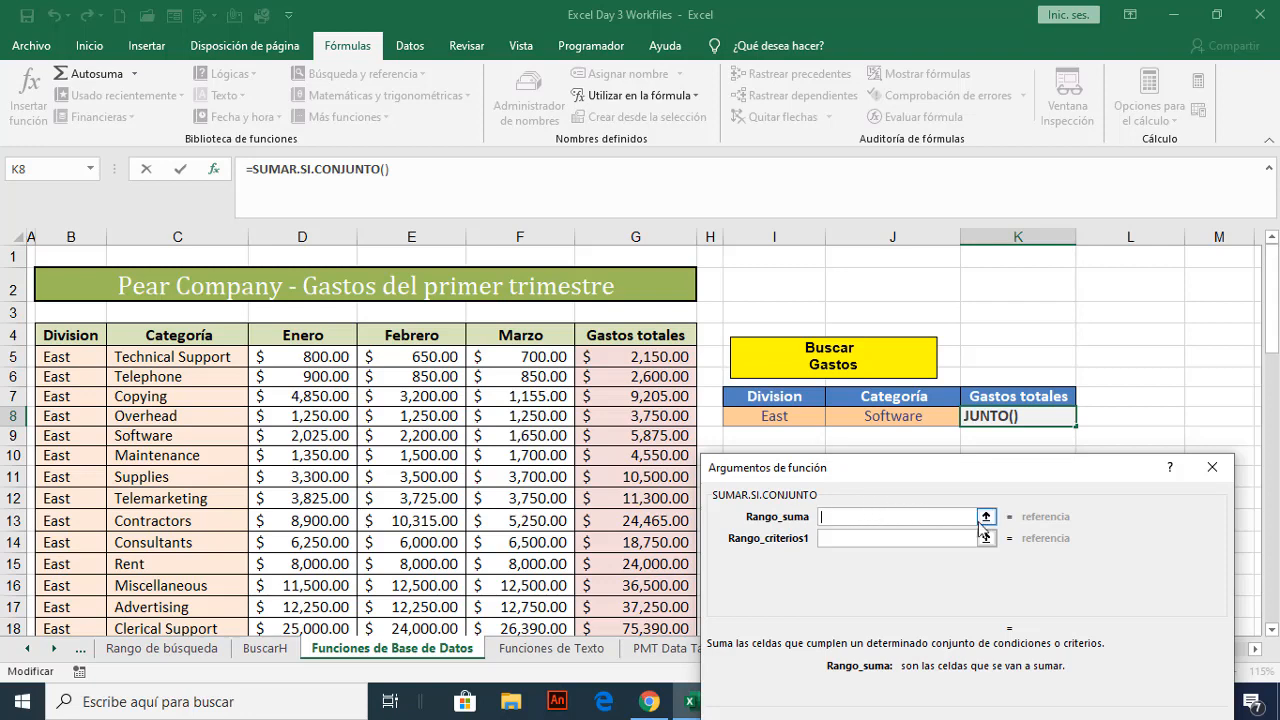
{"action": "left_click", "coordinate": [693, 96]}
{"action": "left_click", "coordinate": [662, 208]}
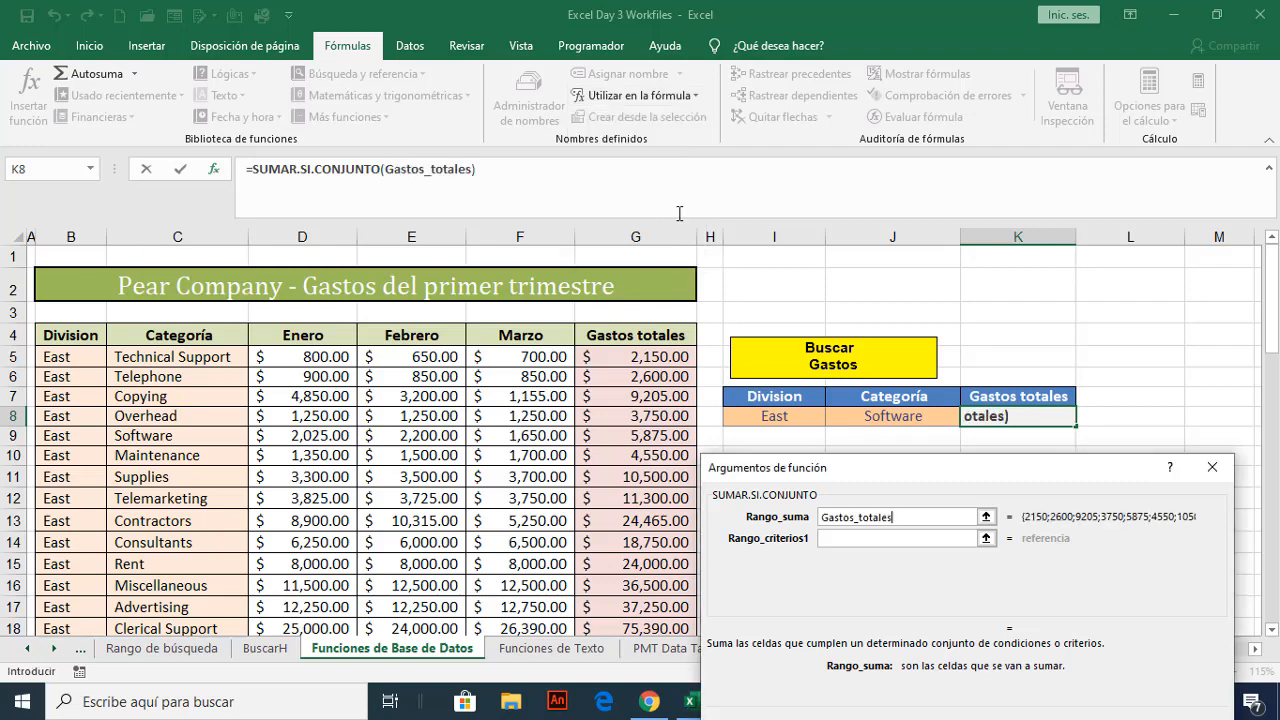
Set Rango_criterios1 to the named range Division and Criterio1 to the absolute reference $I$8.
{"action": "left_click", "coordinate": [845, 538]}
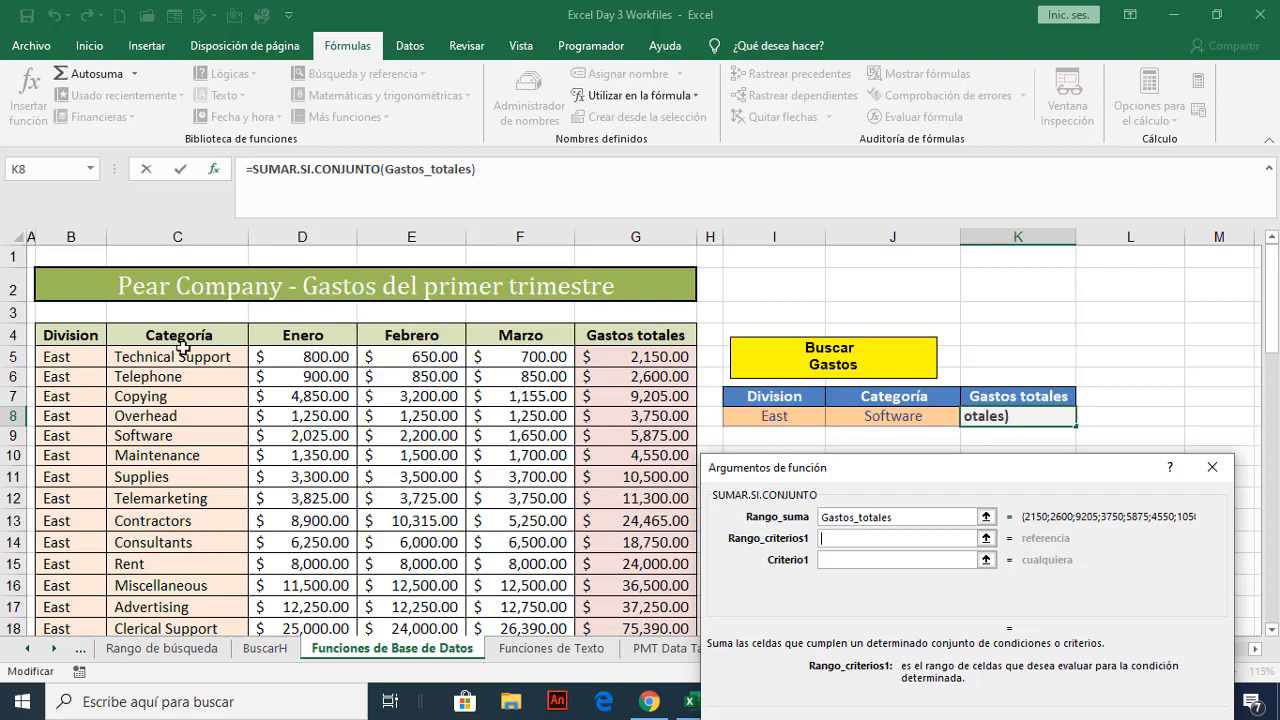
{"action": "left_click", "coordinate": [690, 98]}
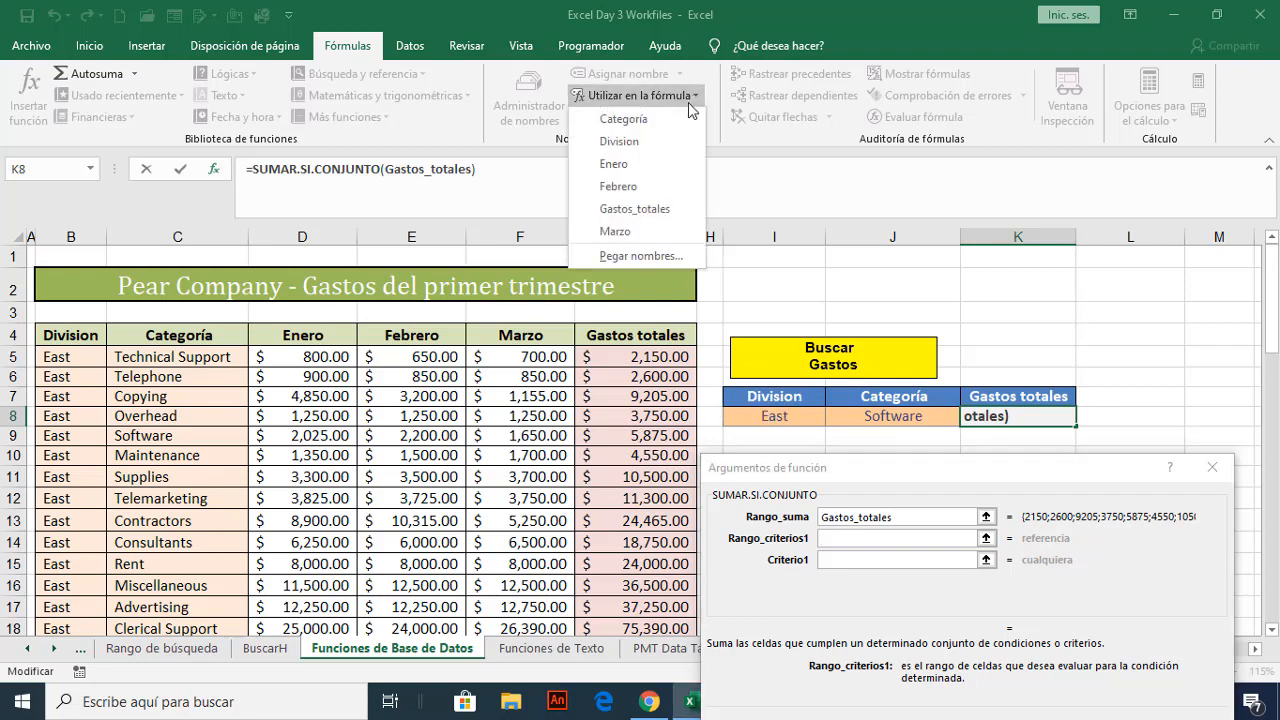
{"action": "left_click", "coordinate": [670, 147]}
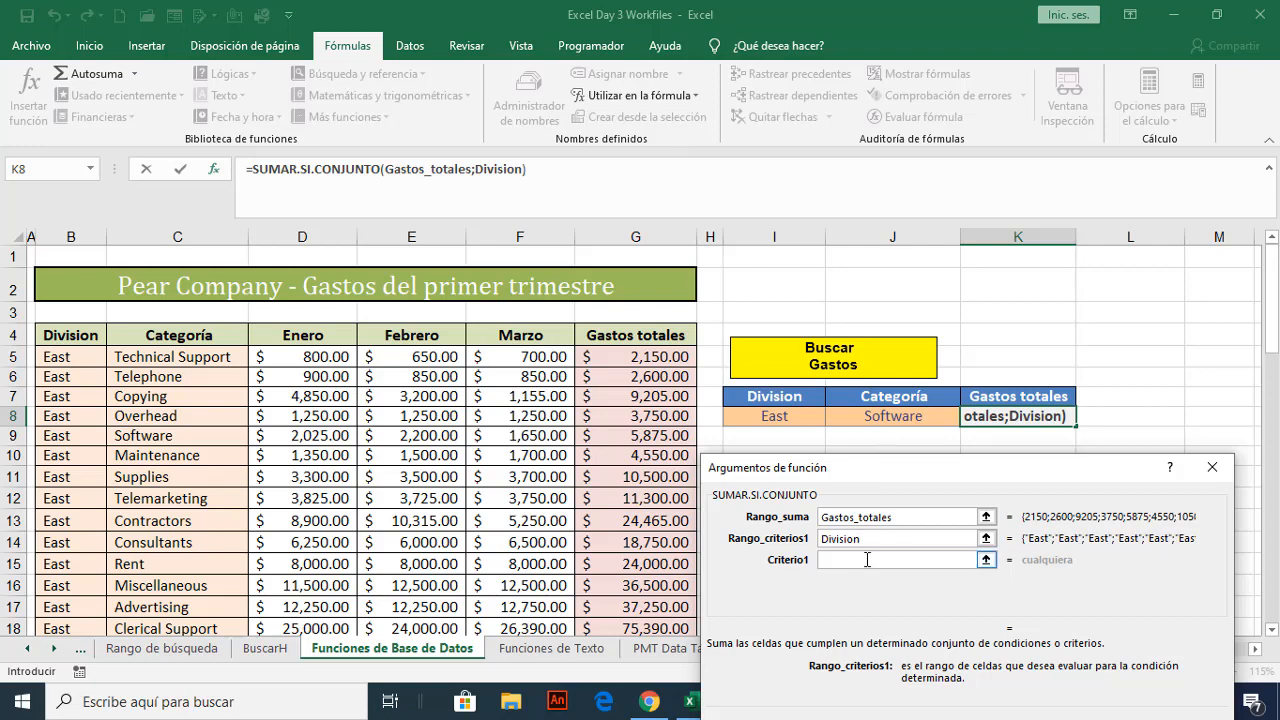
{"action": "left_click", "coordinate": [835, 560]}
{"action": "left_click", "coordinate": [778, 421]}
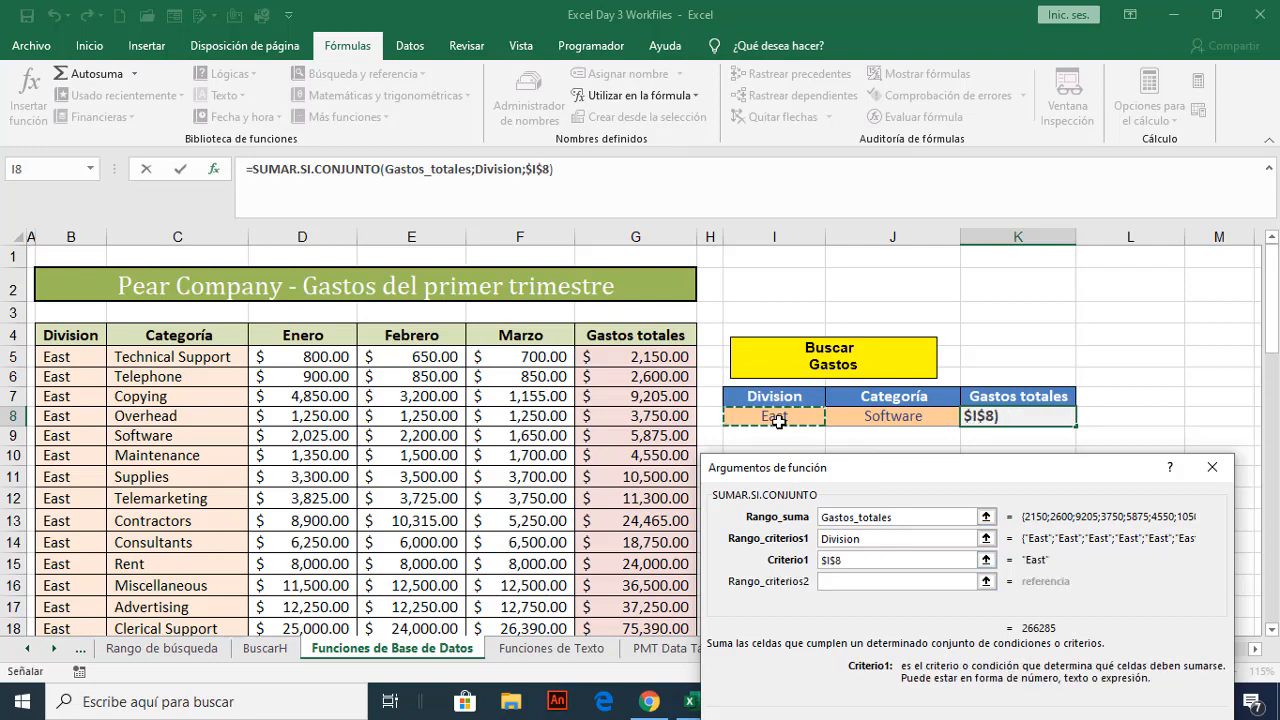
Set Rango_criterios2 to the named range Categoría and Criterio2 to $J$8, and accept the SUMAR.SI.CONJUNTO formula.
{"action": "left_click", "coordinate": [867, 582]}
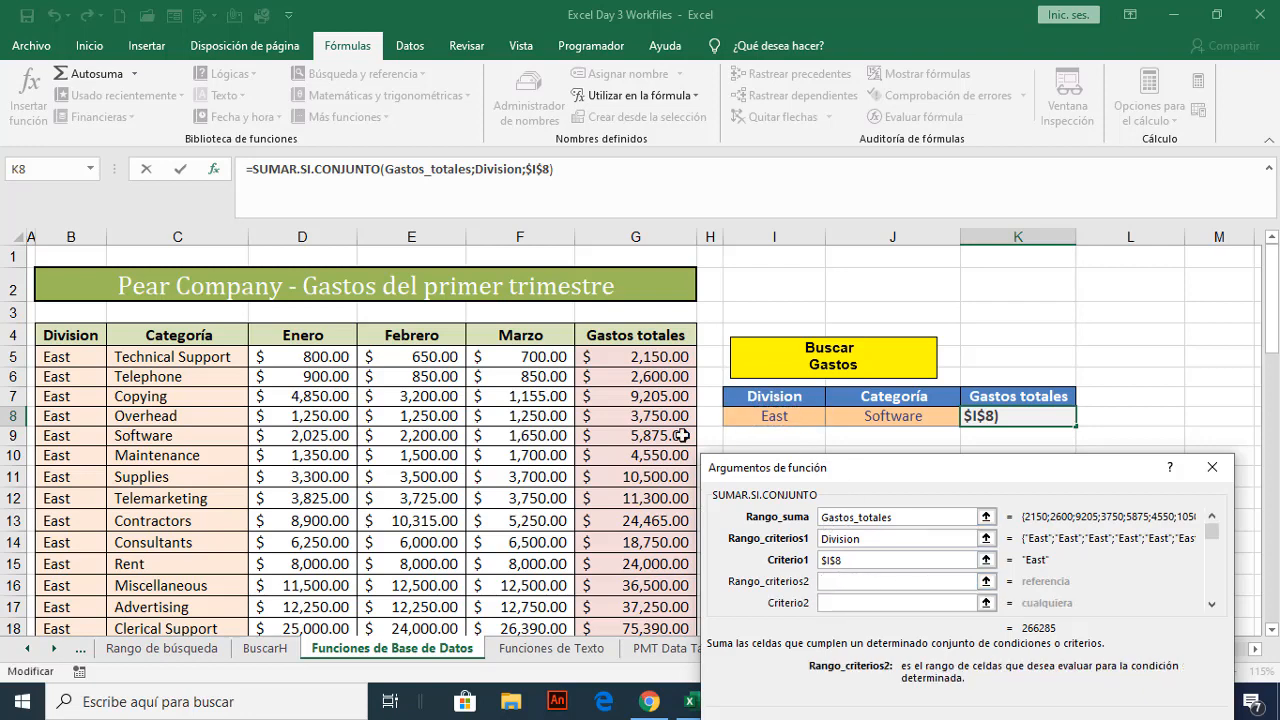
{"action": "left_click", "coordinate": [636, 95]}
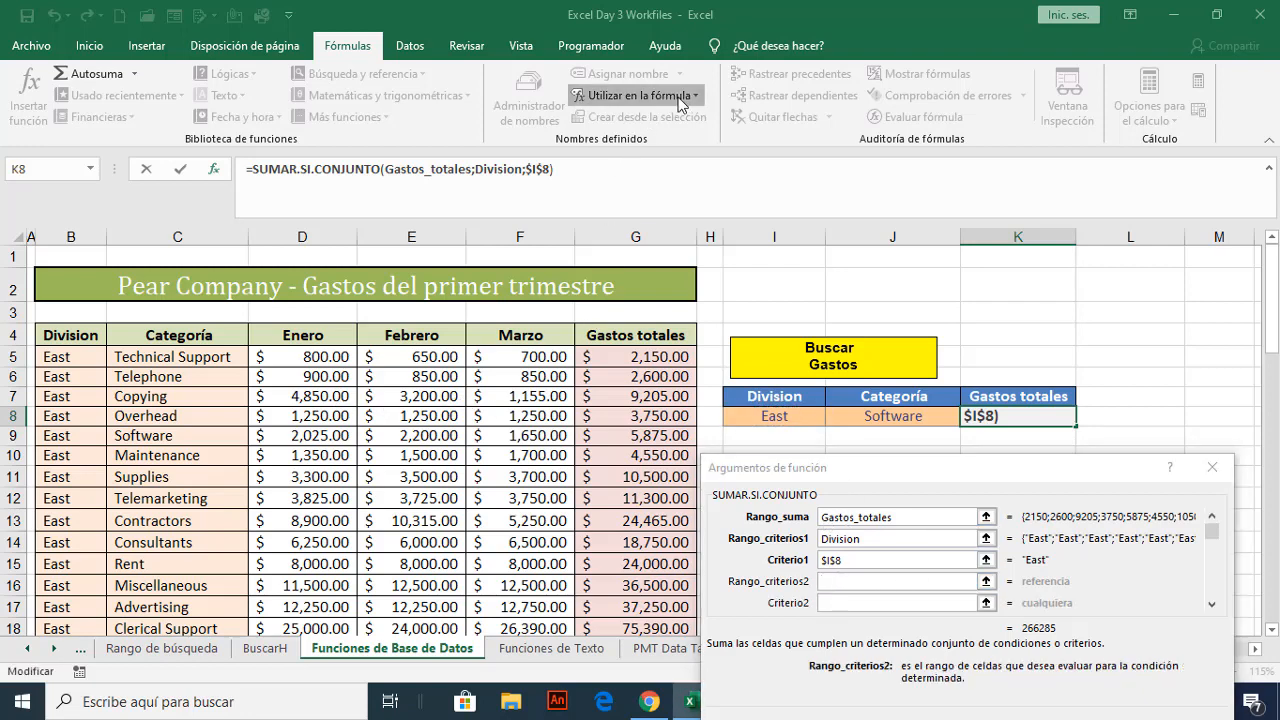
{"action": "left_click", "coordinate": [660, 120]}
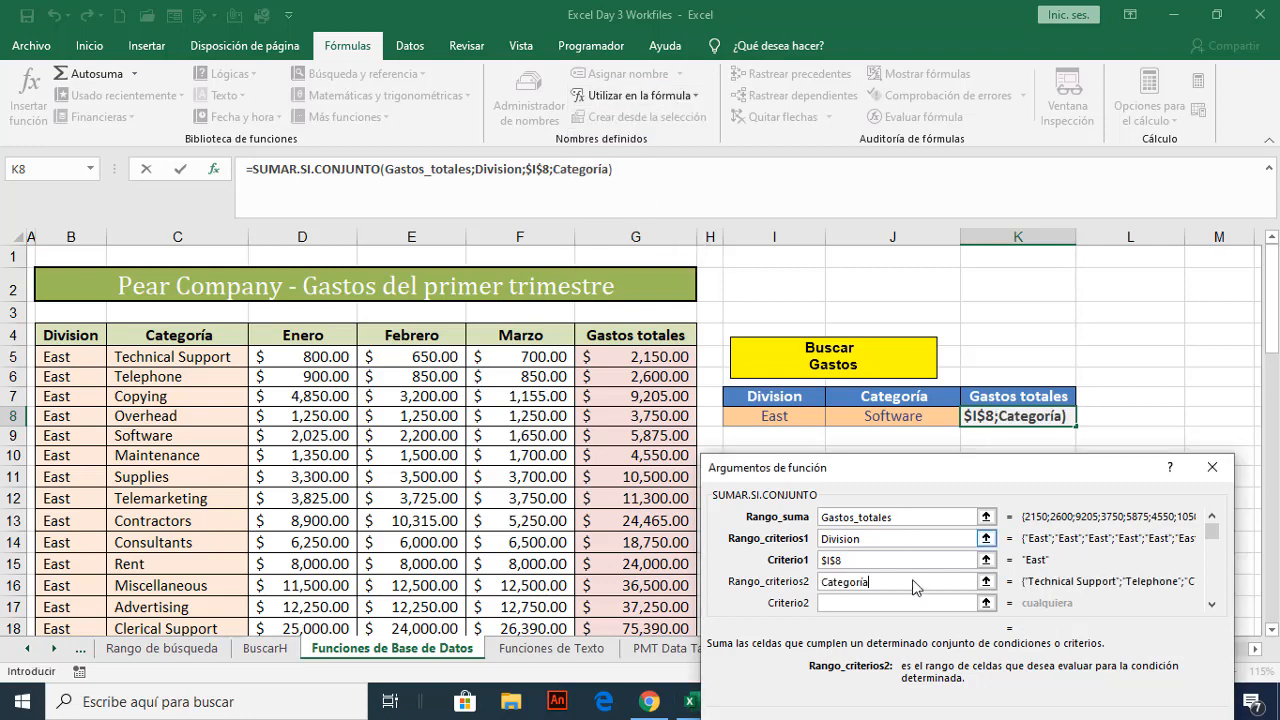
{"action": "left_click", "coordinate": [855, 604]}
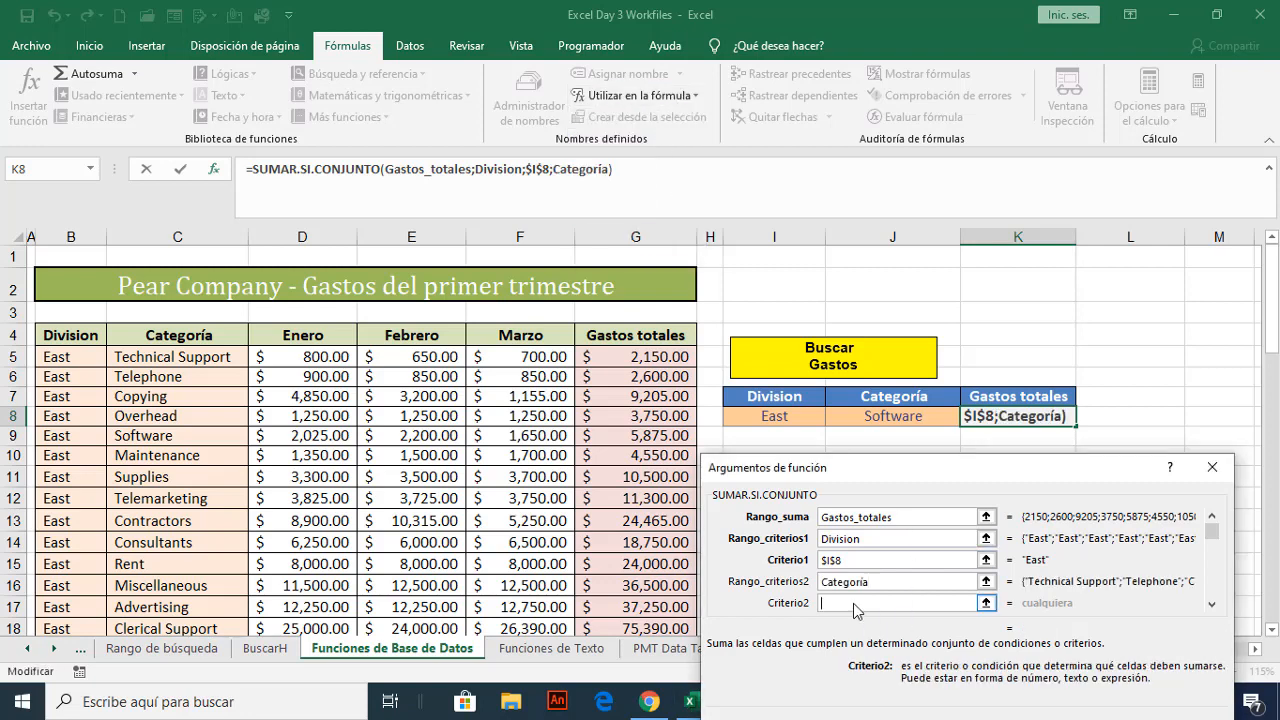
{"action": "left_click", "coordinate": [887, 418]}
{"action": "key", "text": "F4"}
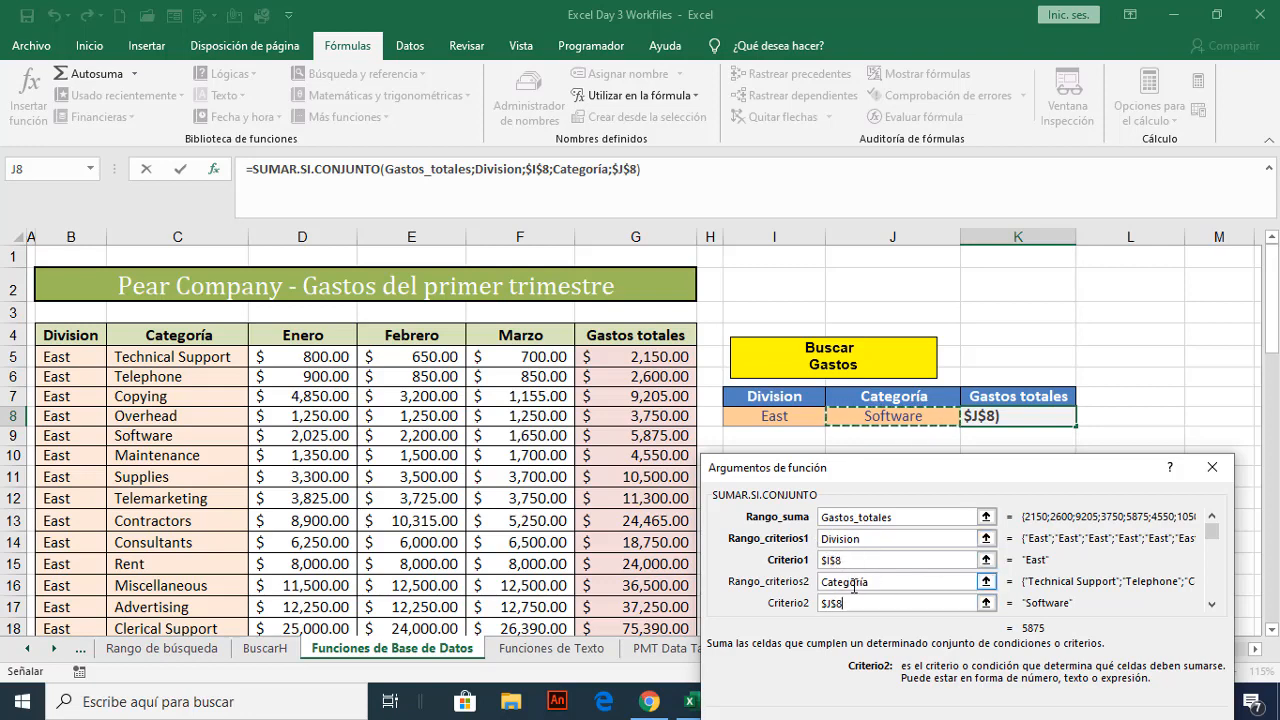
{"action": "left_click_drag", "start_coordinate": [1000, 476], "coordinate": [986, 348]}
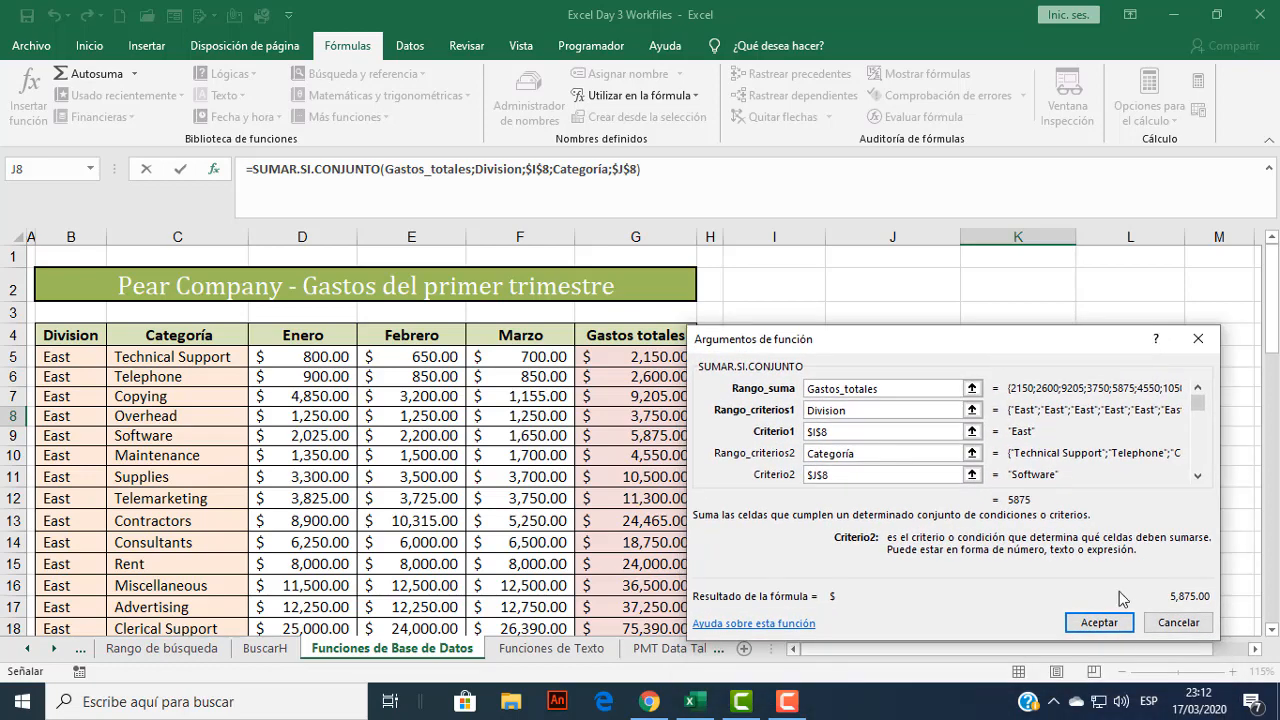
{"action": "left_click", "coordinate": [1104, 630]}
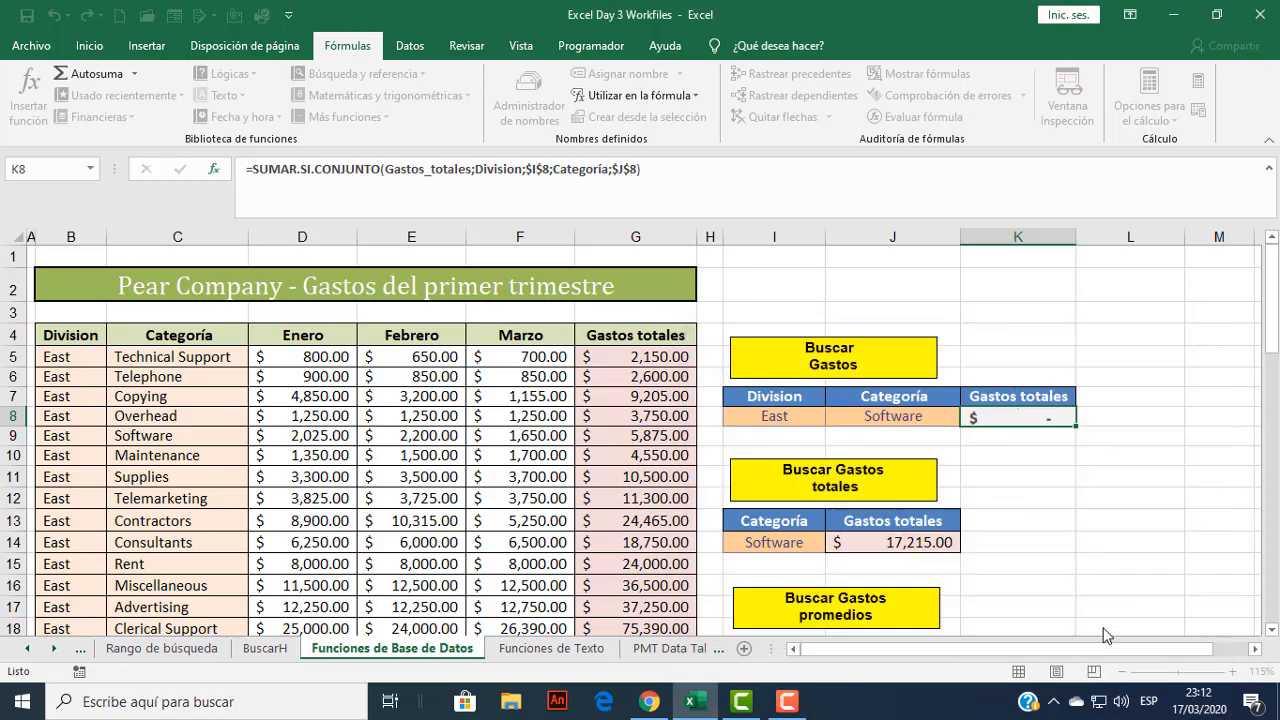
{"action": "left_click", "coordinate": [1050, 527]}
{"action": "left_click", "coordinate": [1041, 420]}
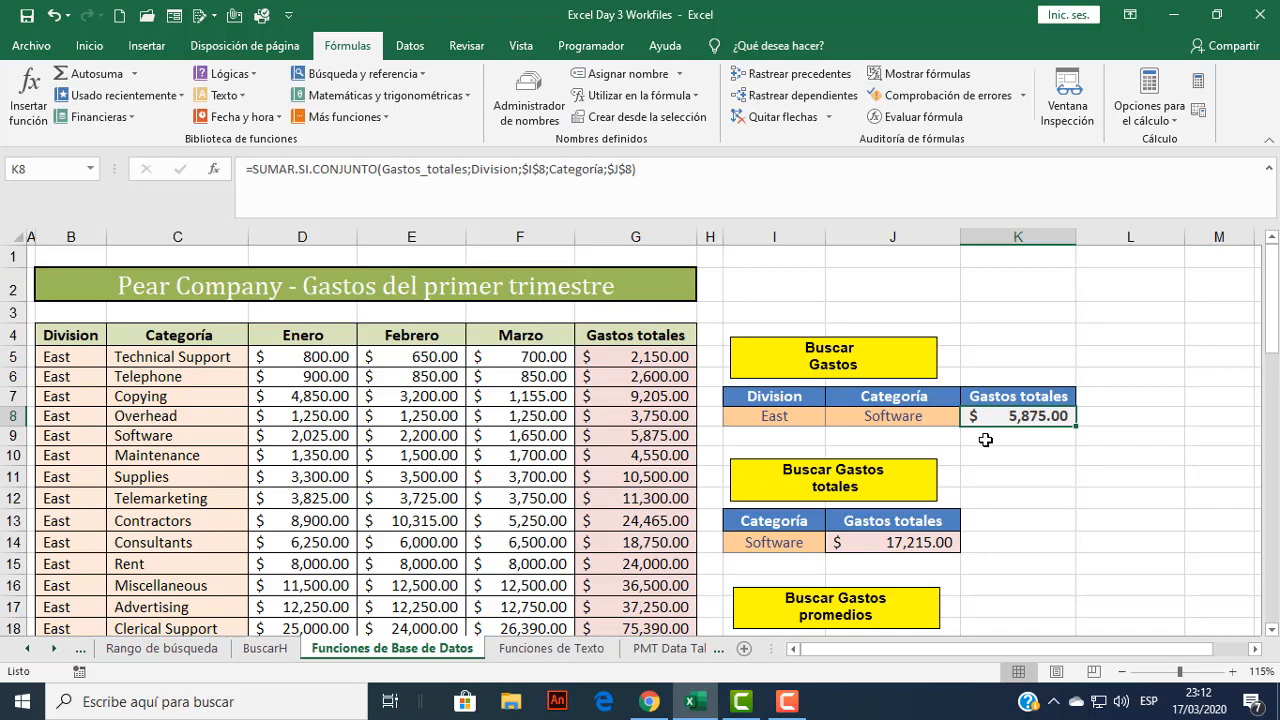
{"action": "scroll", "coordinate": [984, 438], "scroll_direction": "down", "scroll_amount": 1}
{"action": "scroll", "coordinate": [984, 437], "scroll_direction": "up", "scroll_amount": 1}
{"action": "scroll", "coordinate": [982, 432], "scroll_direction": "down", "scroll_amount": 1}
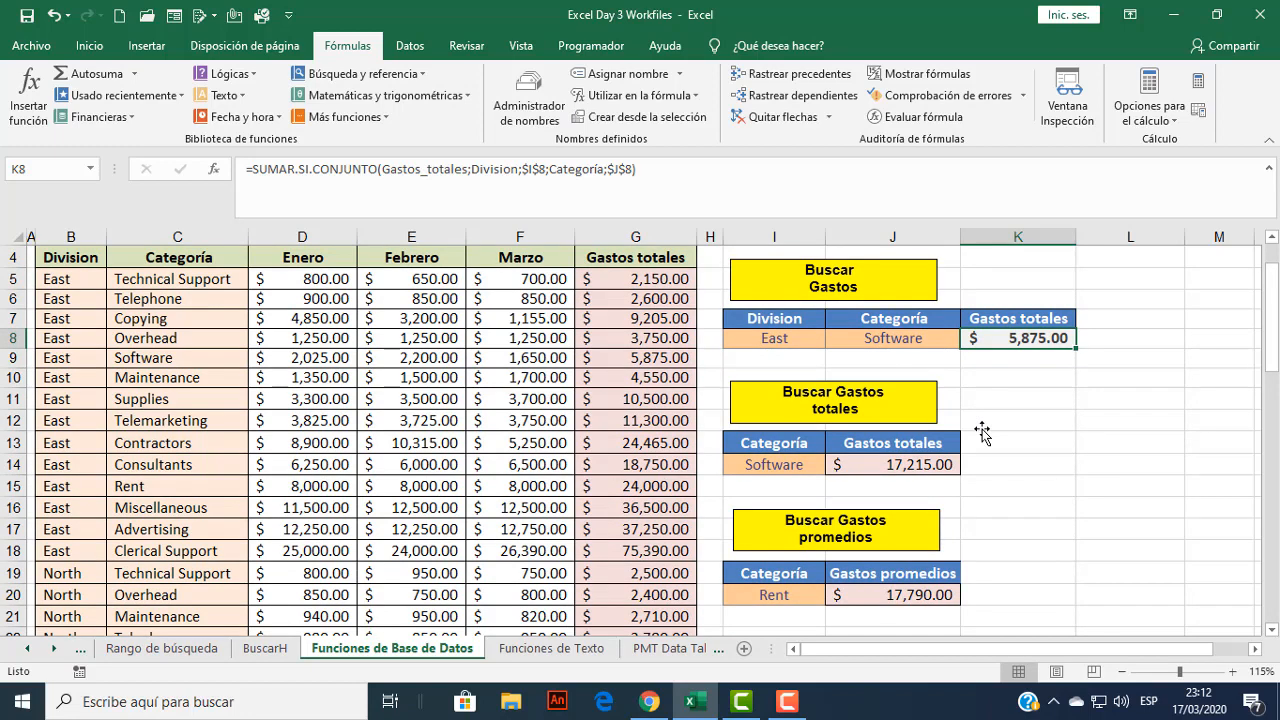
{"action": "scroll", "coordinate": [982, 429], "scroll_direction": "up", "scroll_amount": 1}
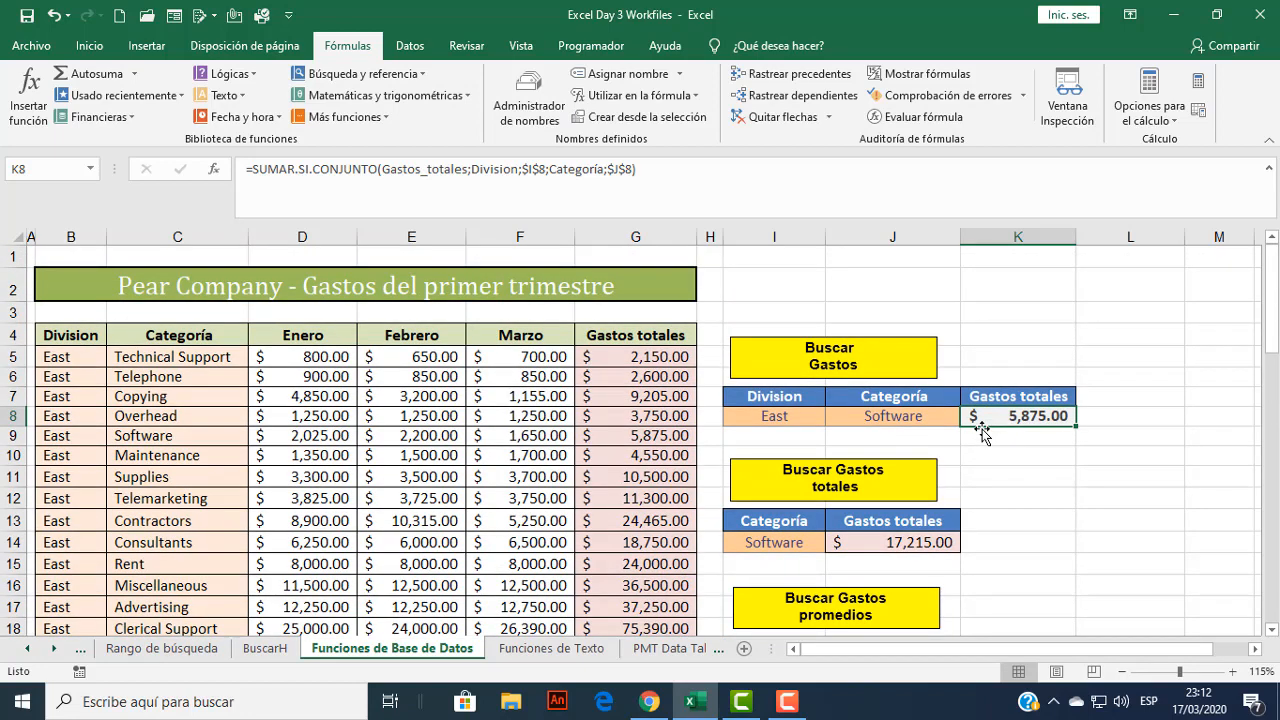